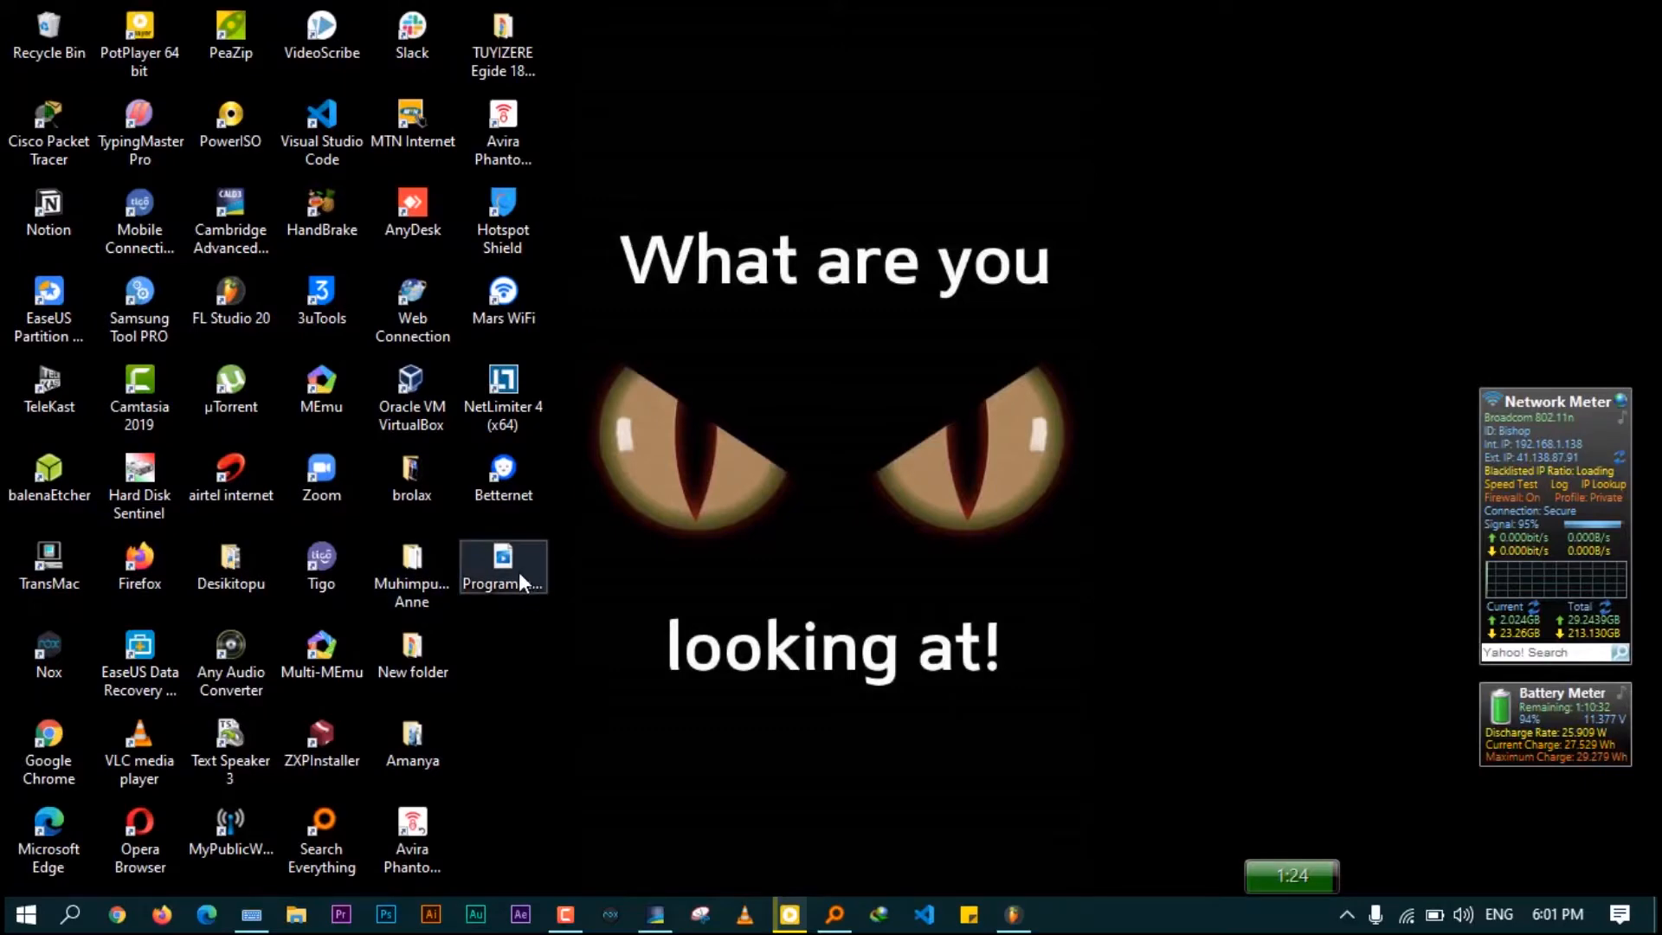
Open the properties of the Programming video on the desktop and examine its general information and video details
{"action": "right_click", "coordinate": [518, 561]}
{"action": "left_click", "coordinate": [589, 886]}
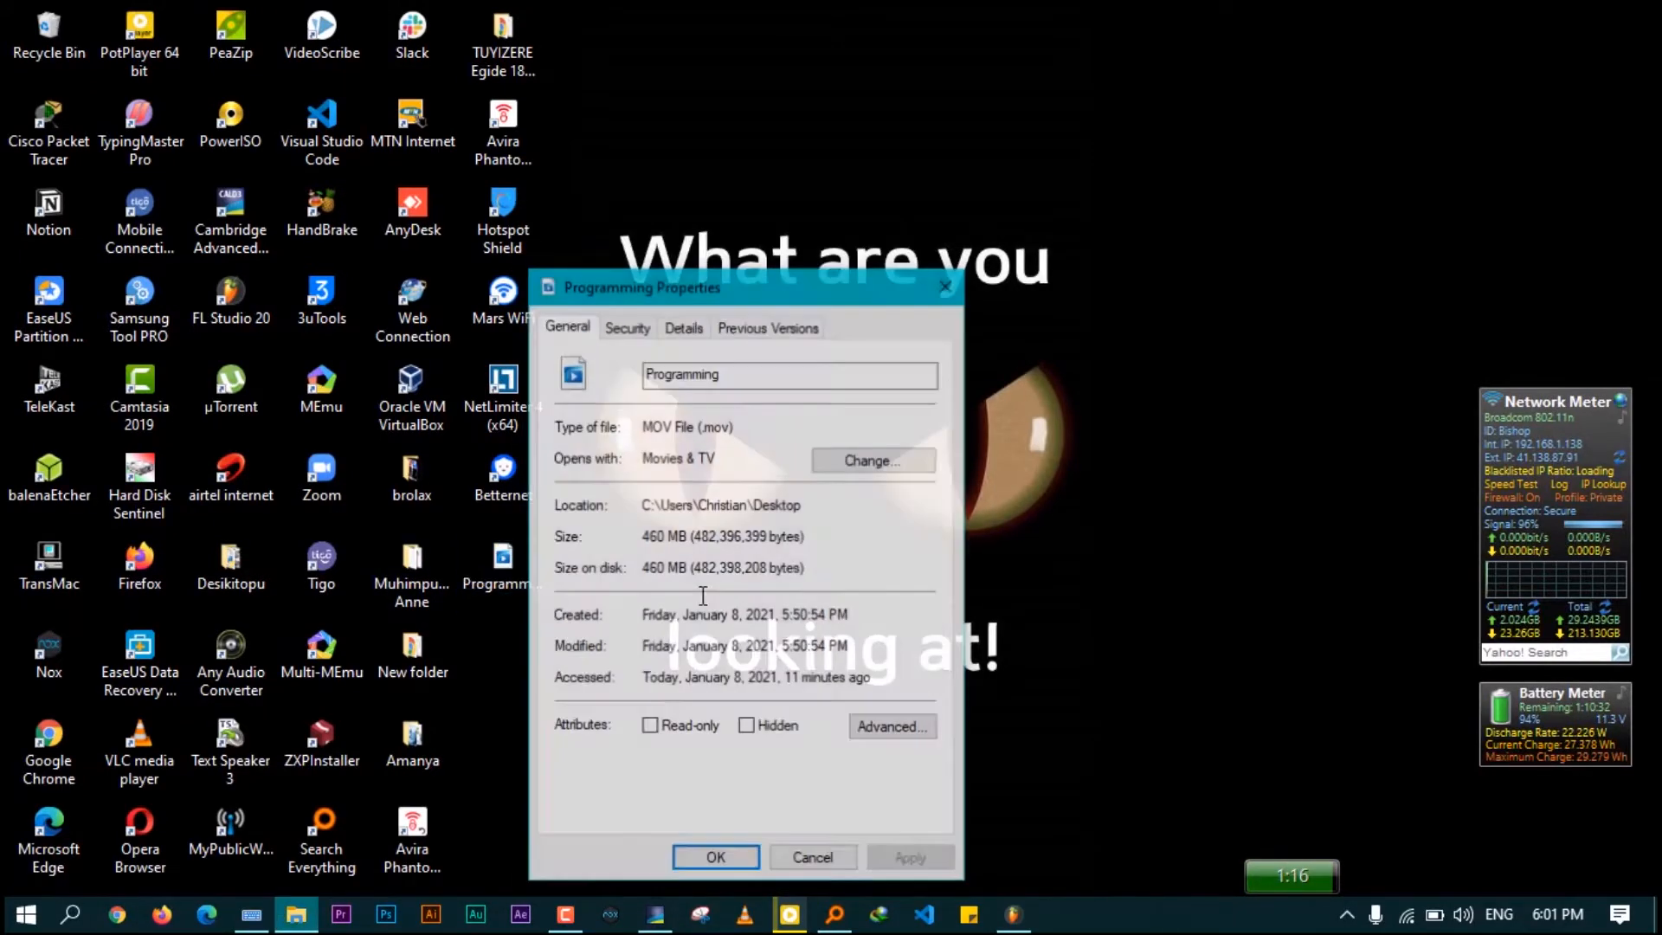
{"action": "left_click_drag", "start_coordinate": [744, 287], "coordinate": [829, 79]}
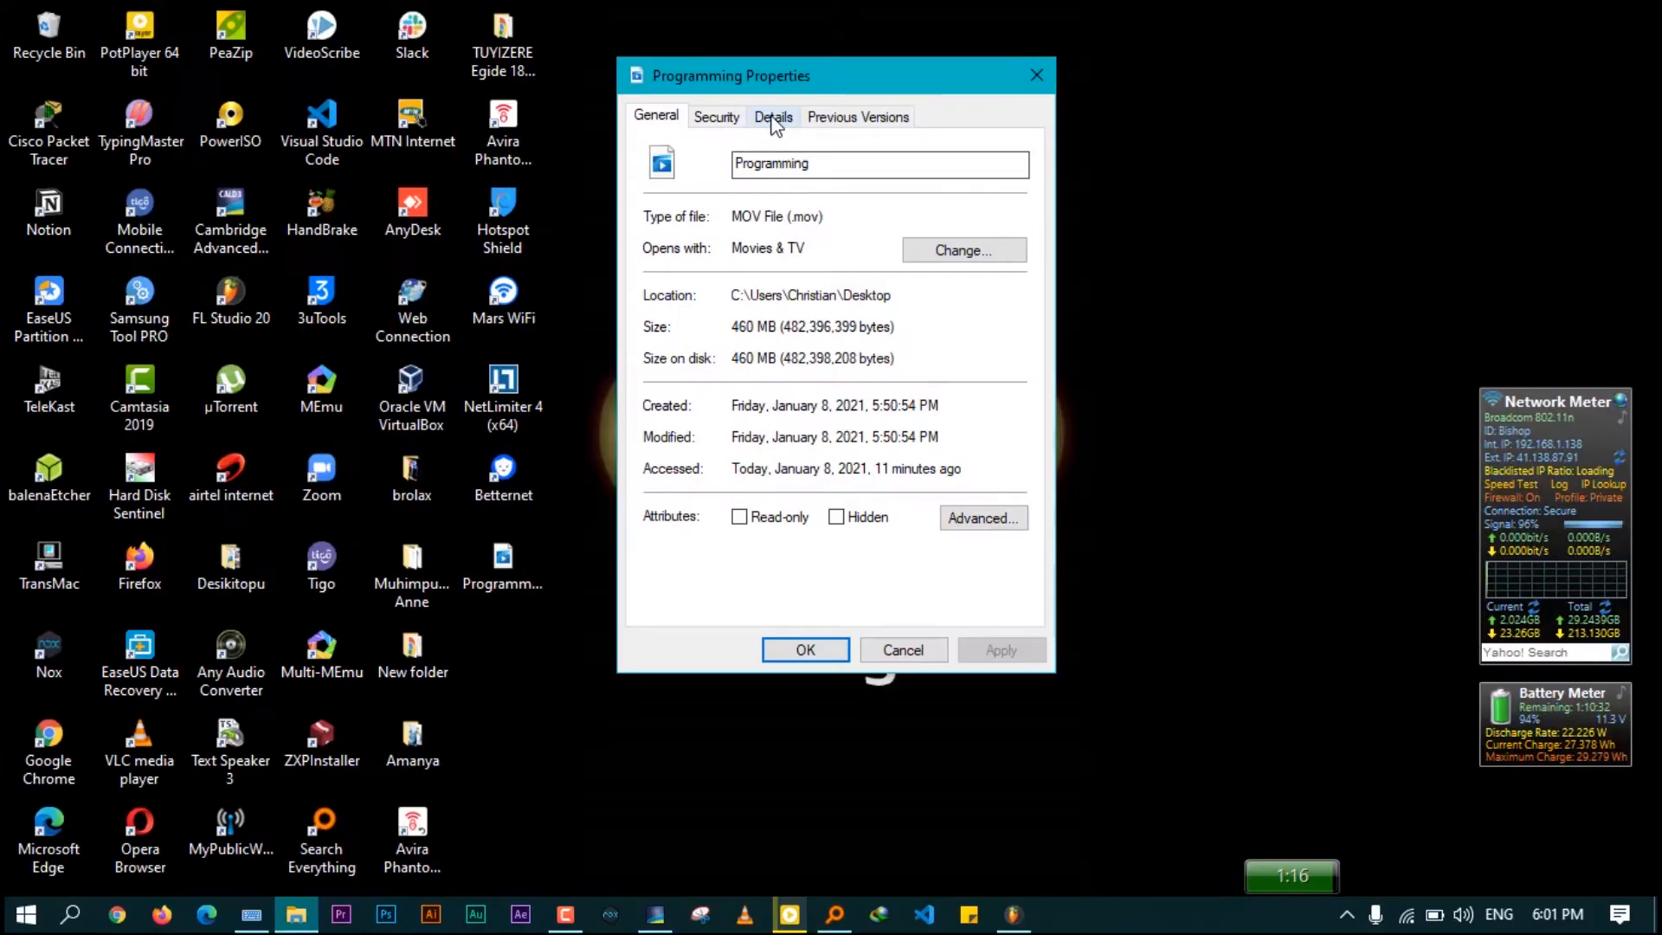
{"action": "left_click", "coordinate": [773, 117]}
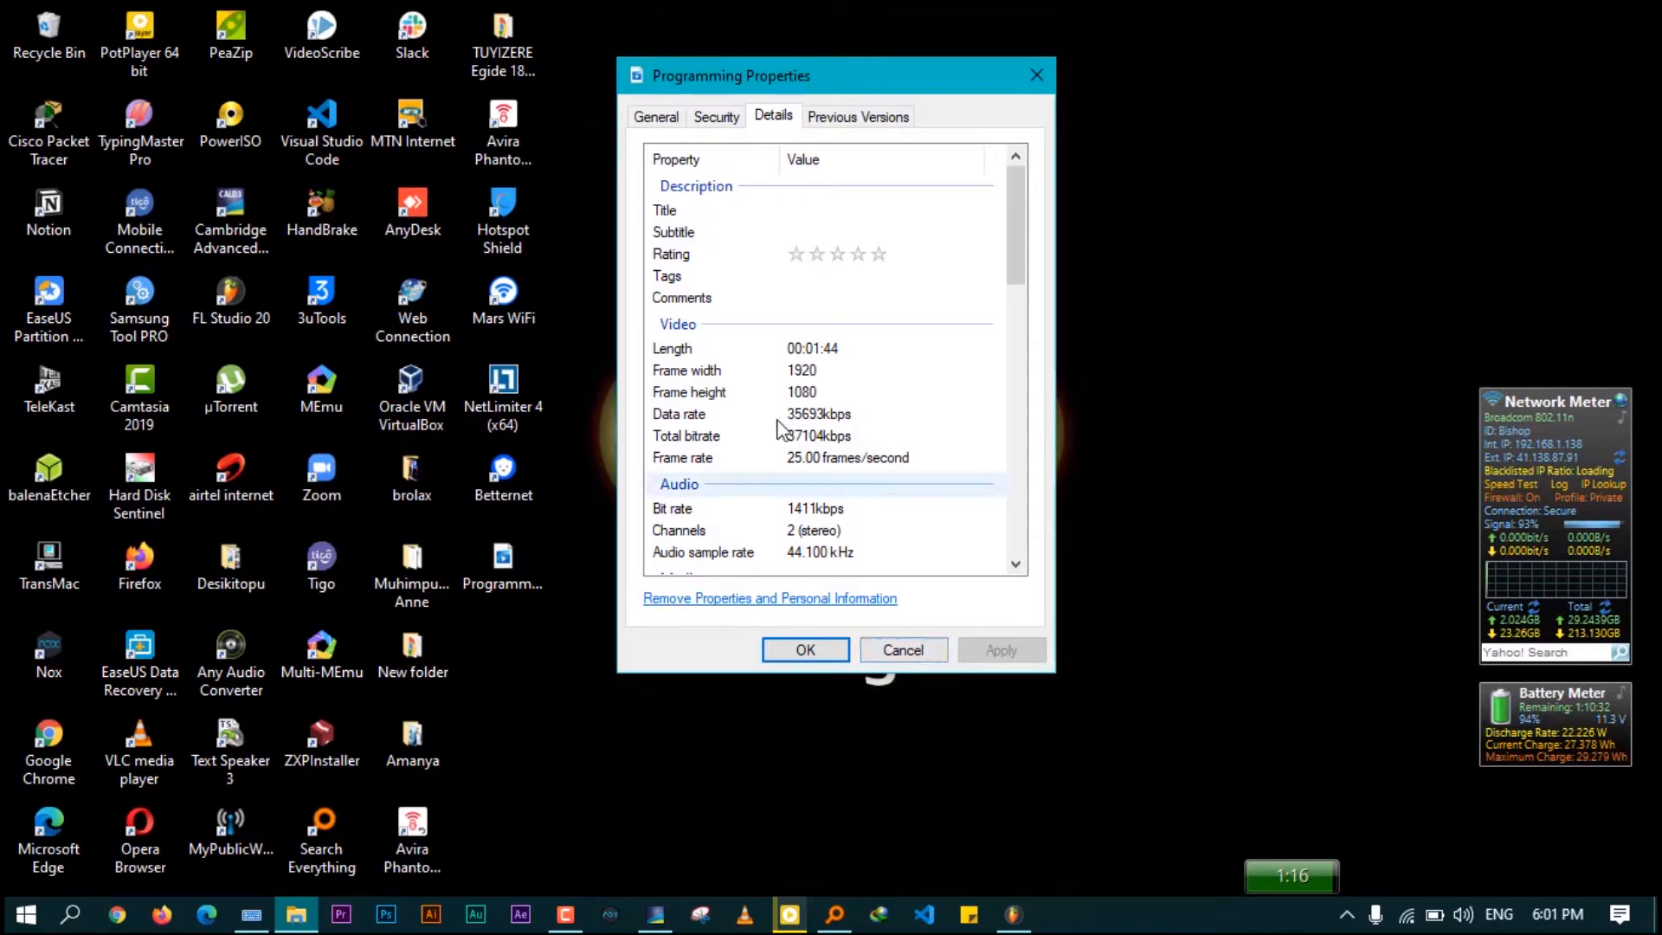
{"action": "left_click", "coordinate": [656, 115]}
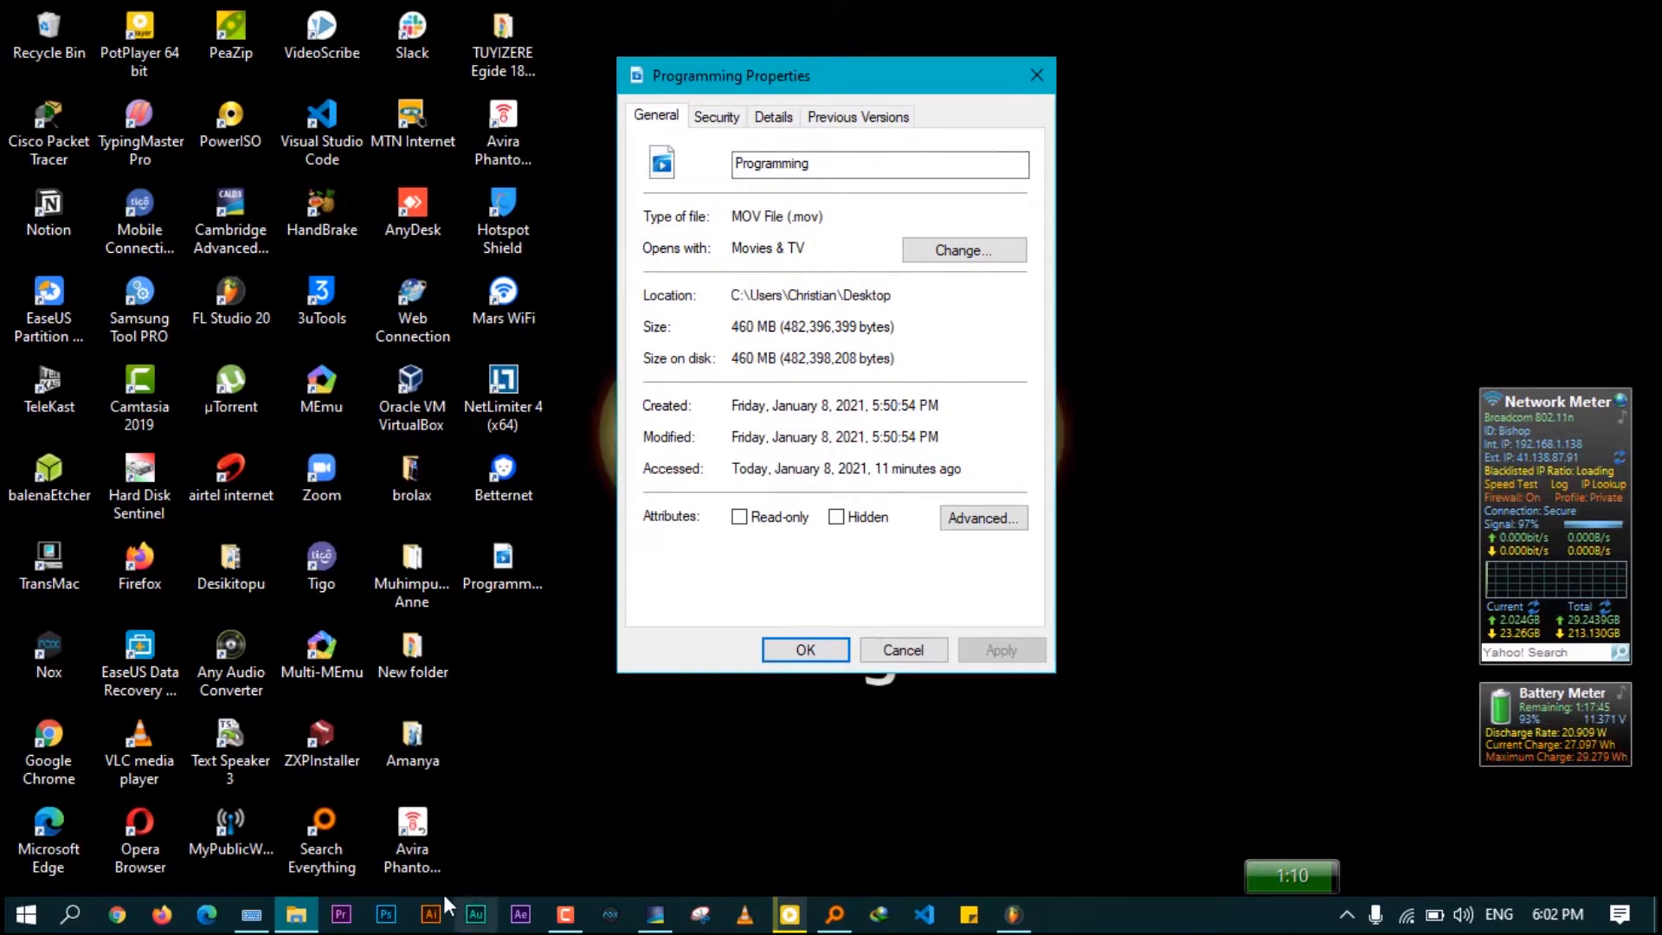
Switch to Chrome, search Google for "handbrake" and open the official HandBrake website
{"action": "left_click", "coordinate": [130, 916]}
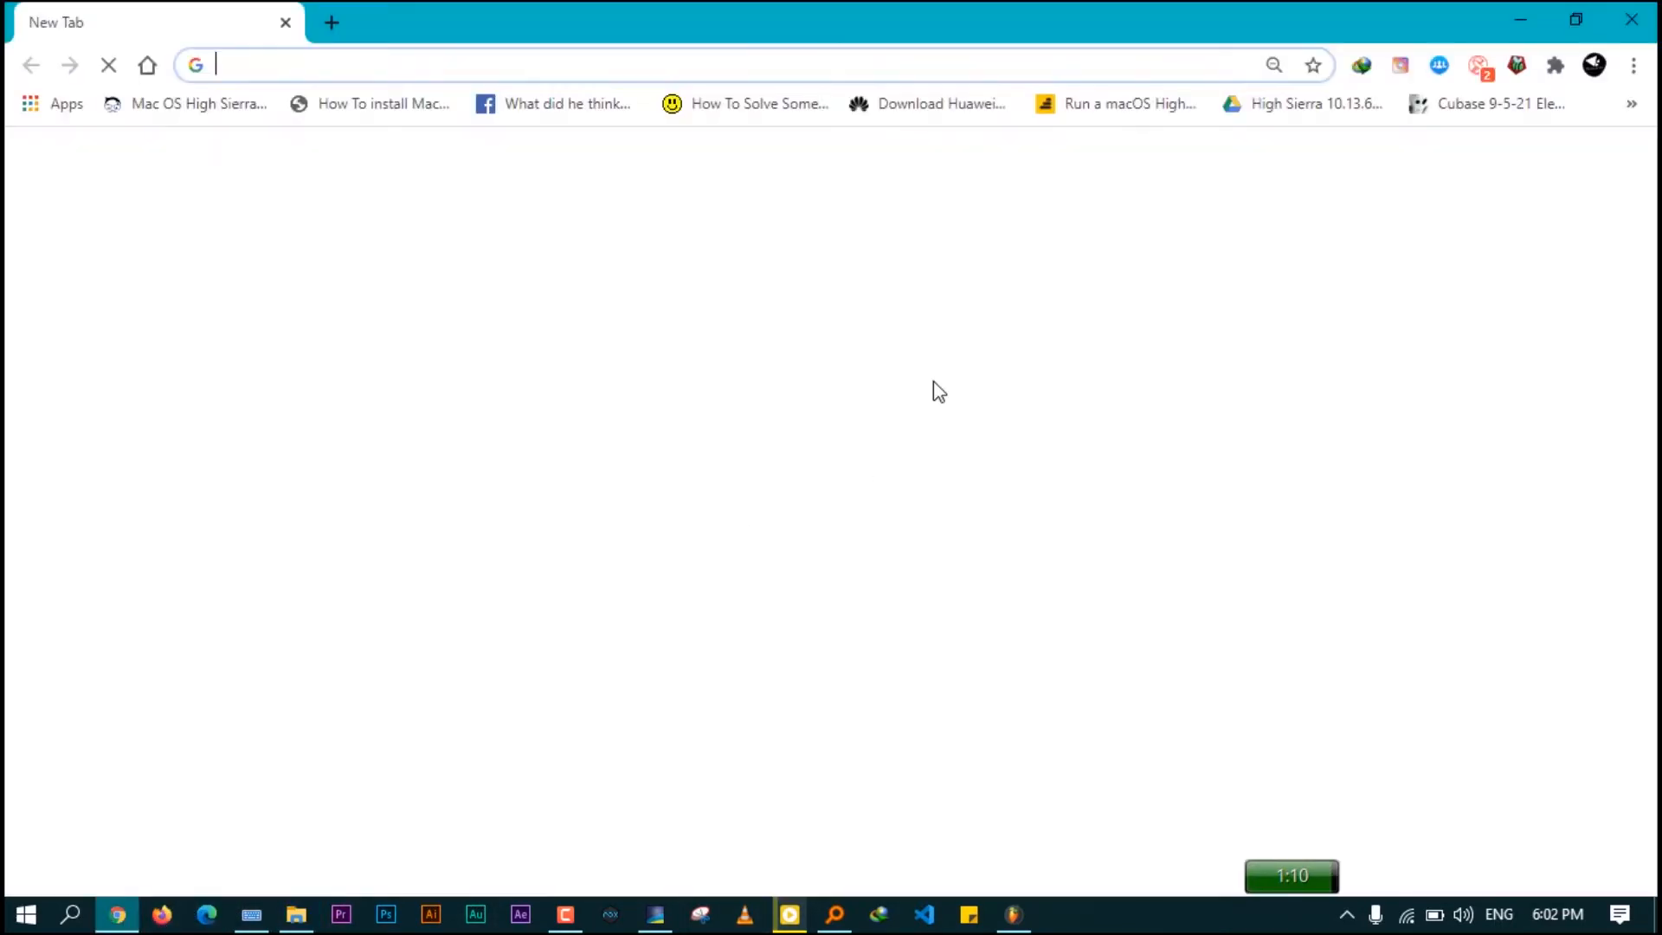
{"action": "type", "text": "handbrake"}
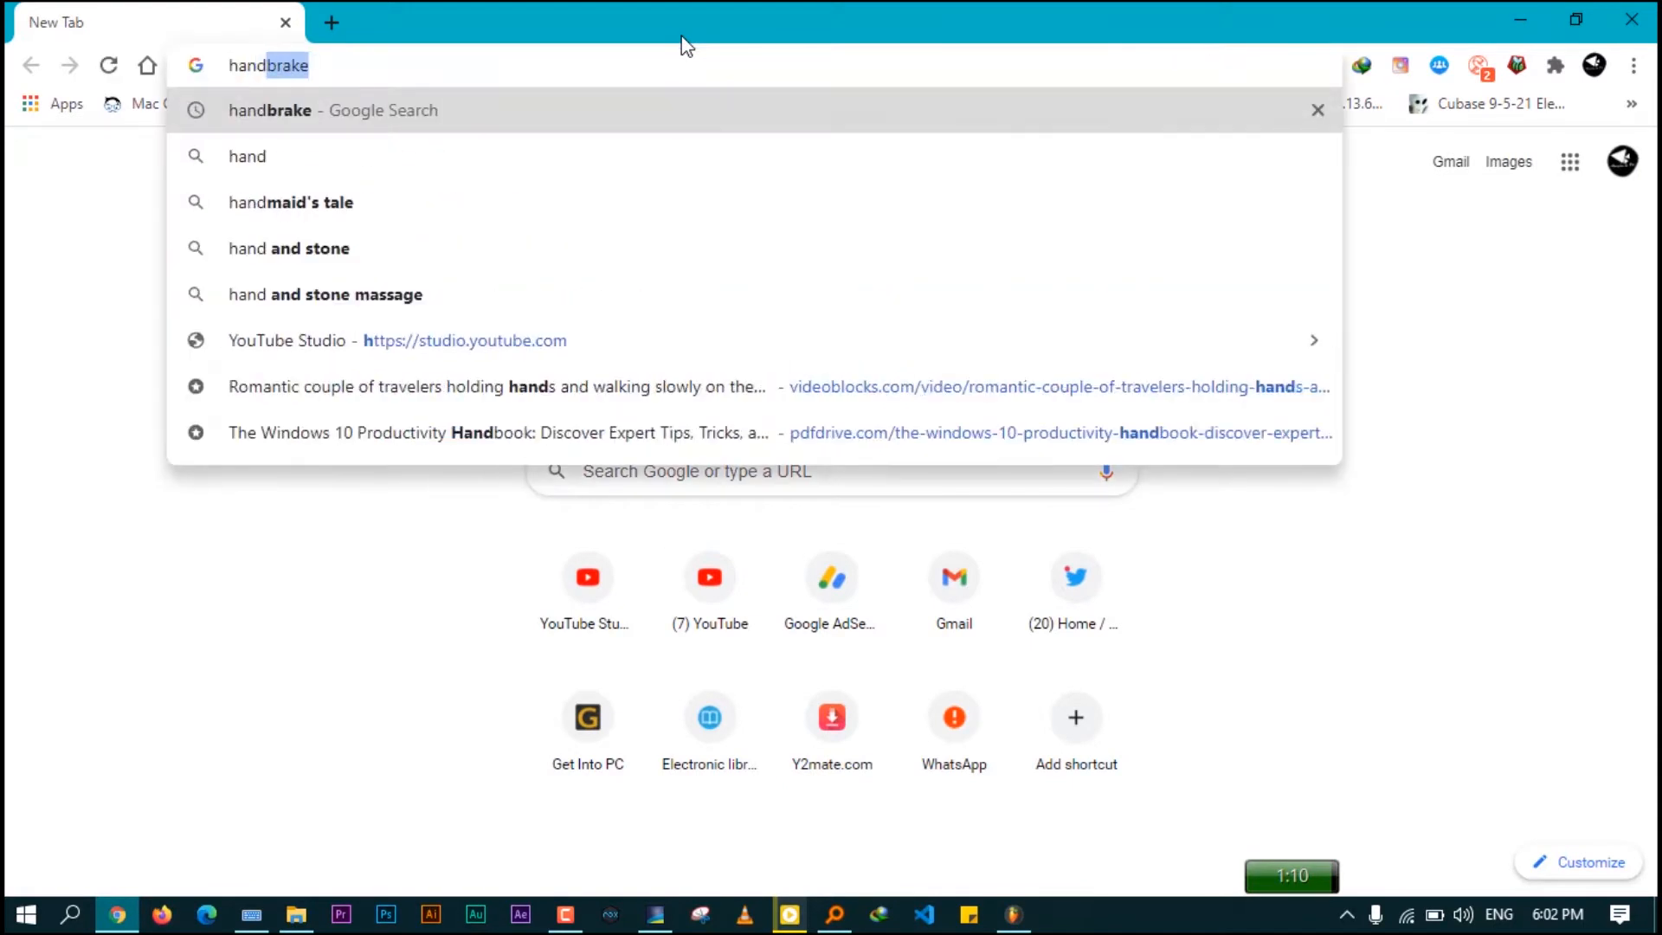
{"action": "key", "text": "Return"}
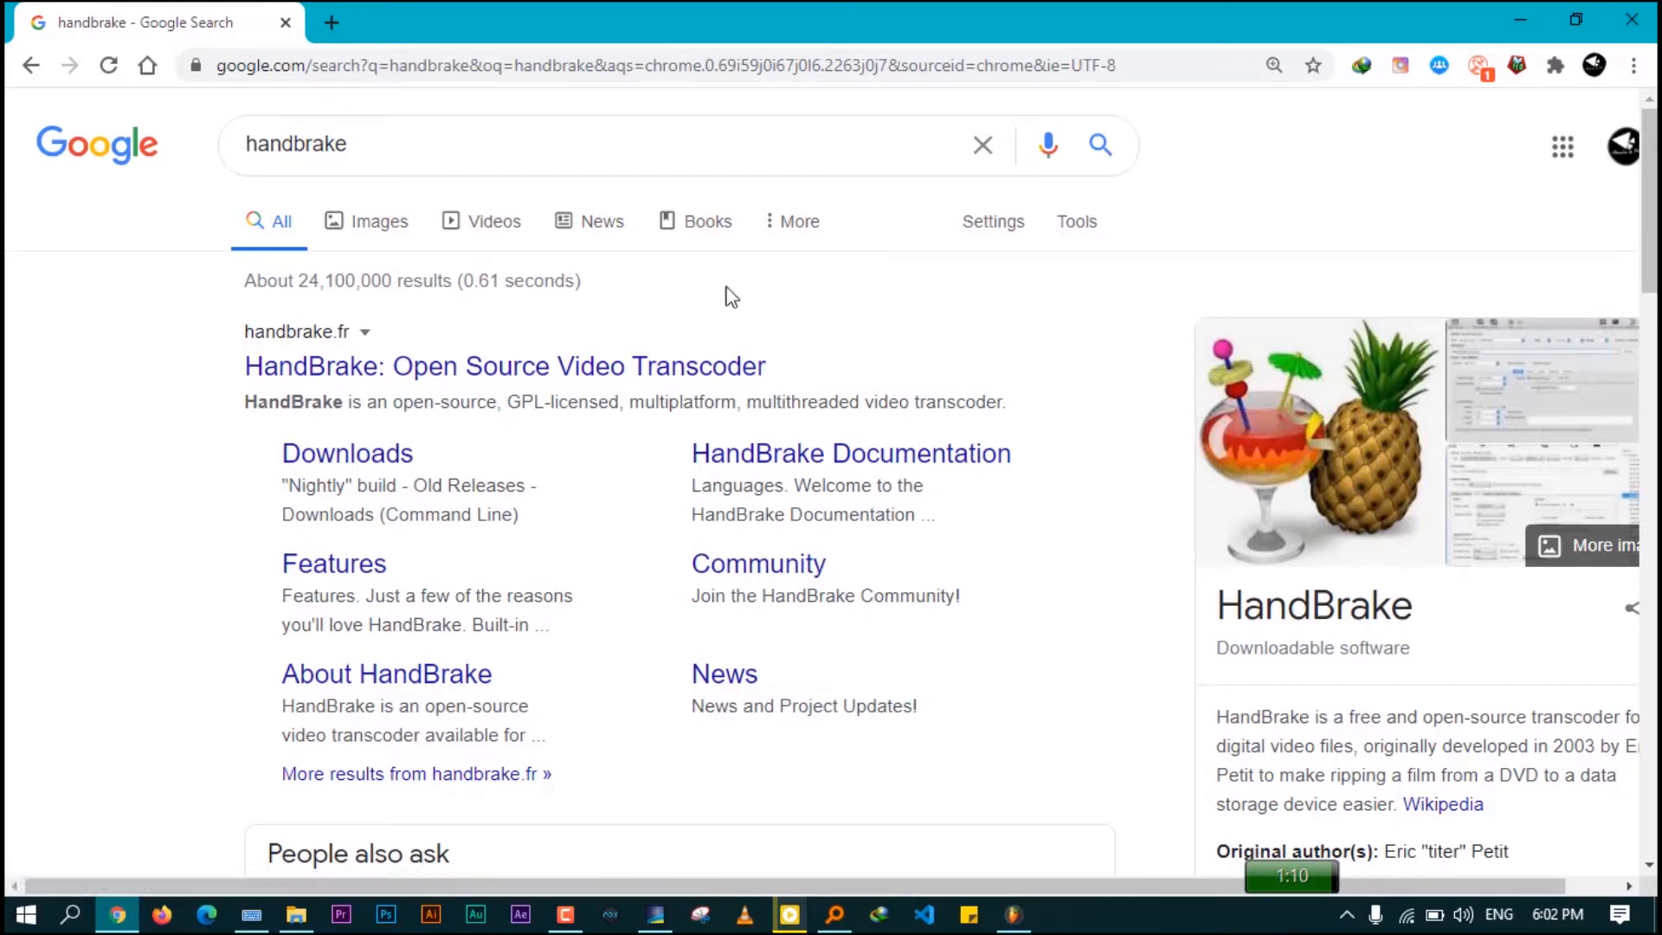
{"action": "left_click", "coordinate": [374, 373]}
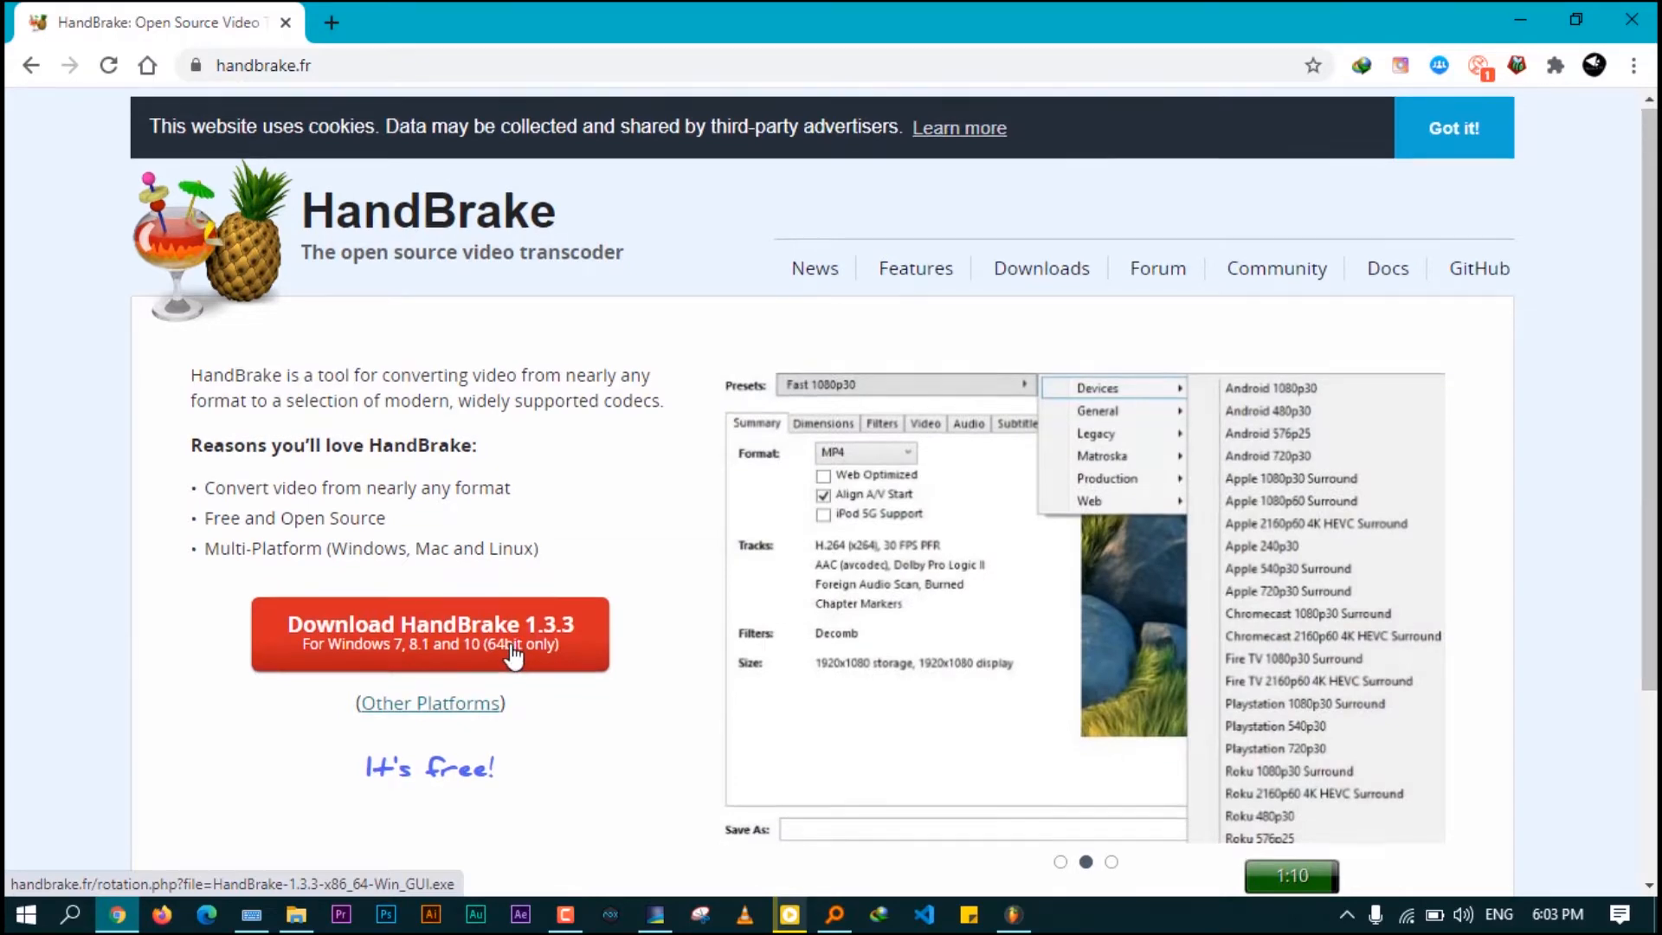
Download the HandBrake 1.3.3 installer for 64-bit Windows and minimize the browser
{"action": "scroll", "coordinate": [514, 660], "scroll_direction": "down", "scroll_amount": 3}
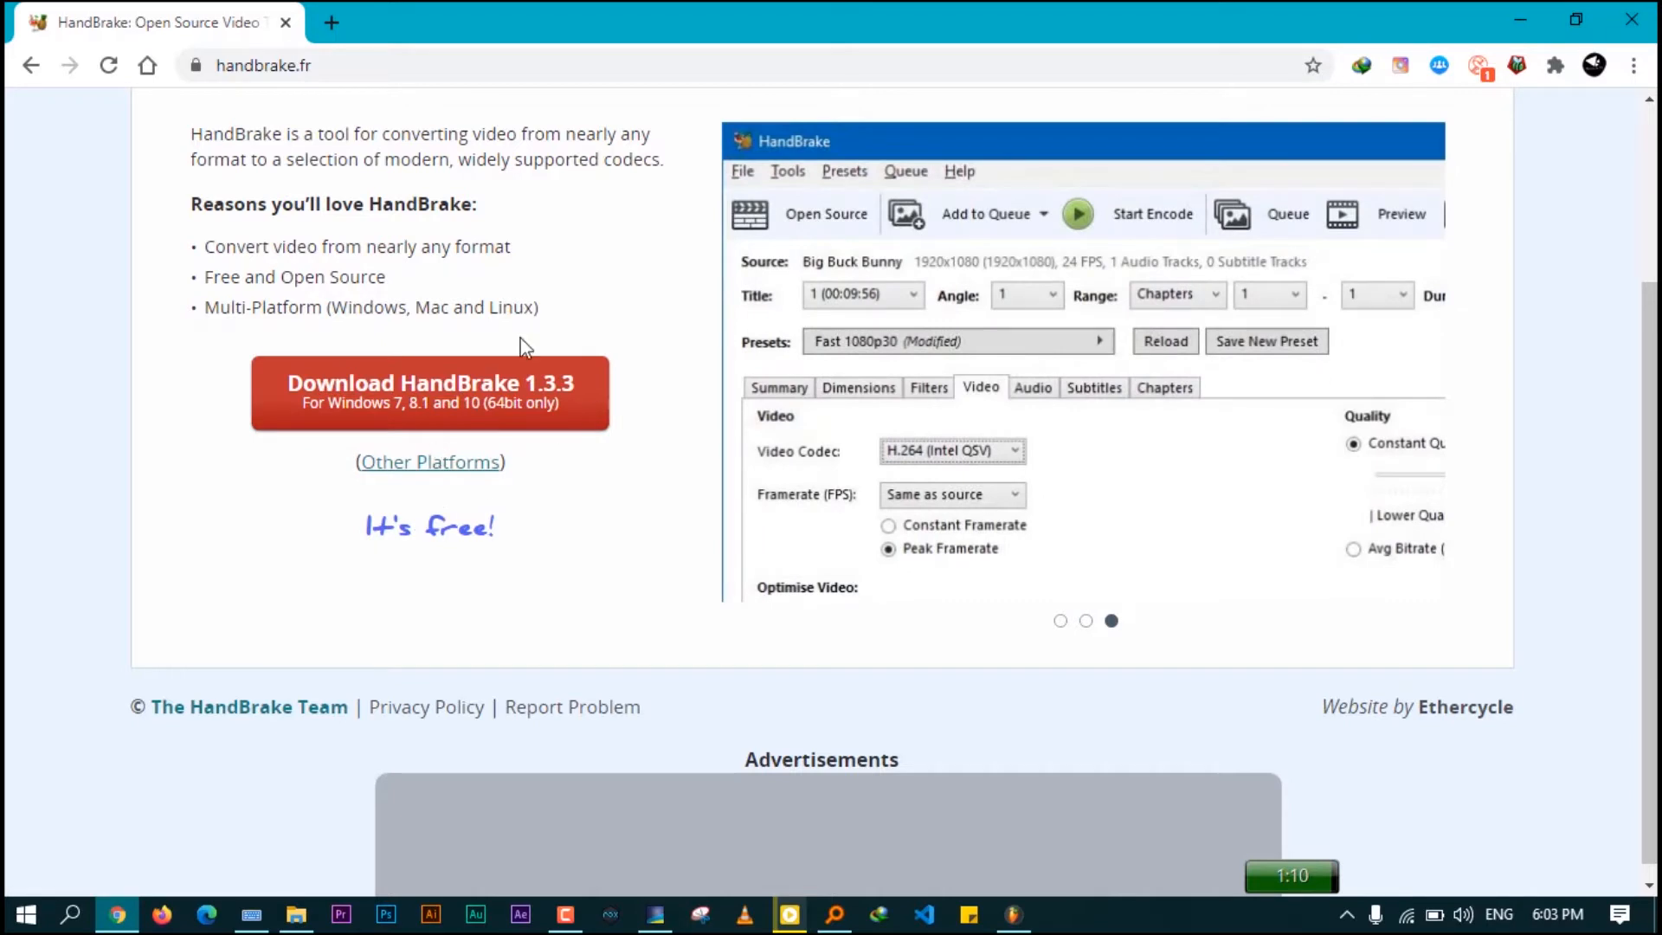
{"action": "left_click", "coordinate": [386, 410]}
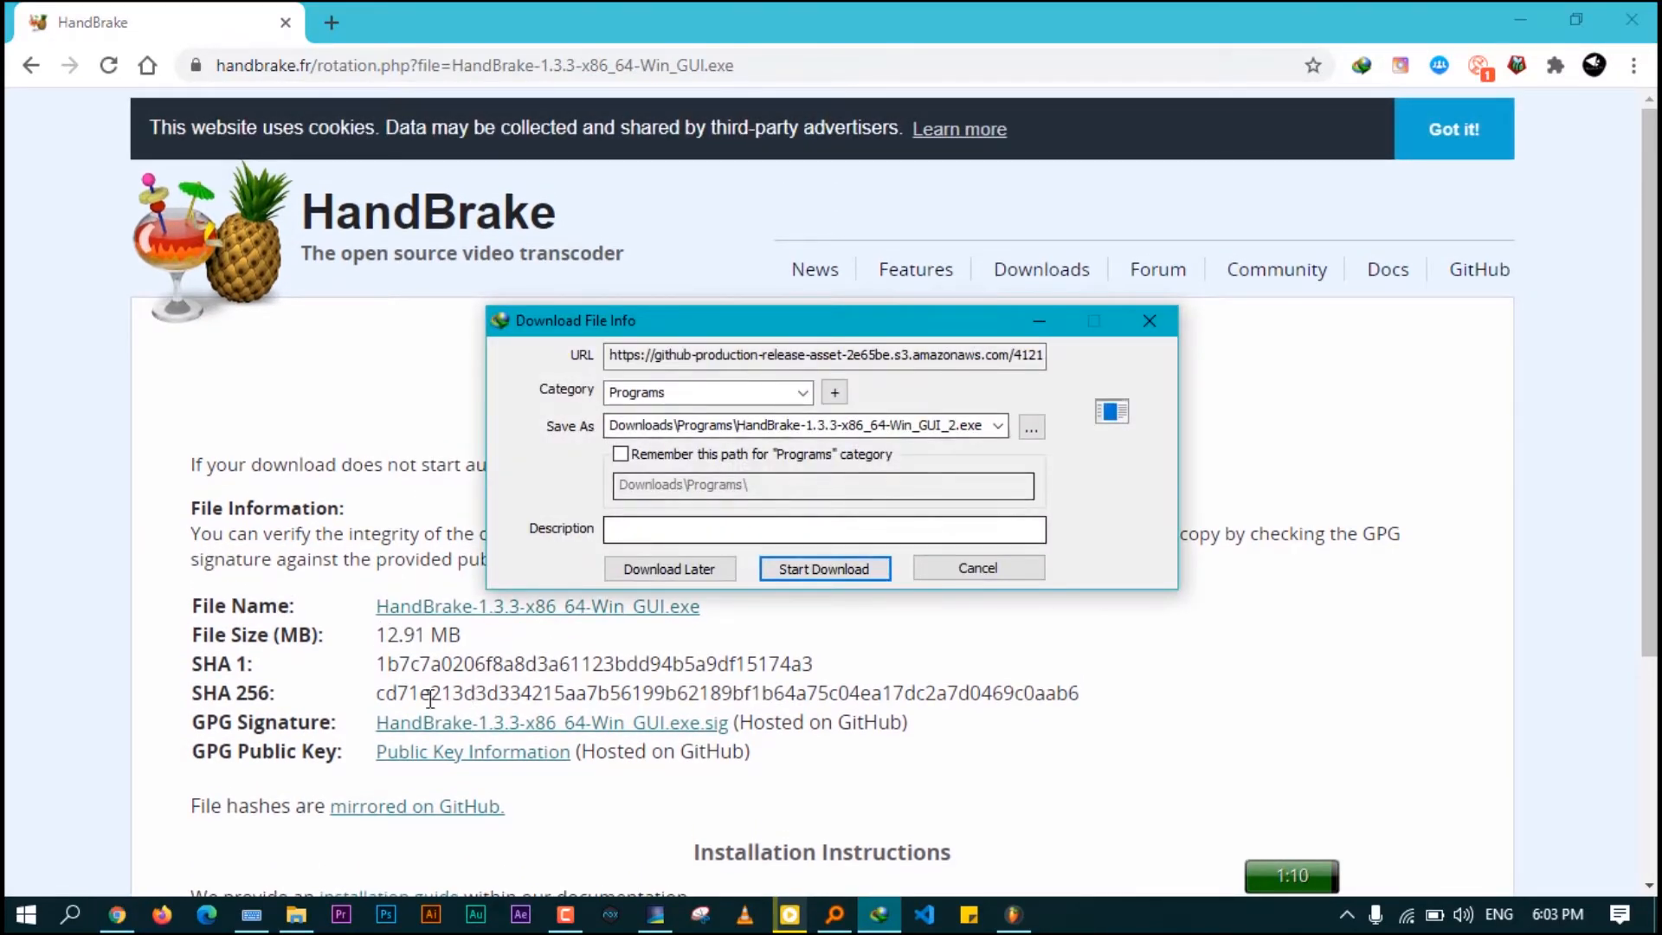
{"action": "left_click", "coordinate": [833, 572]}
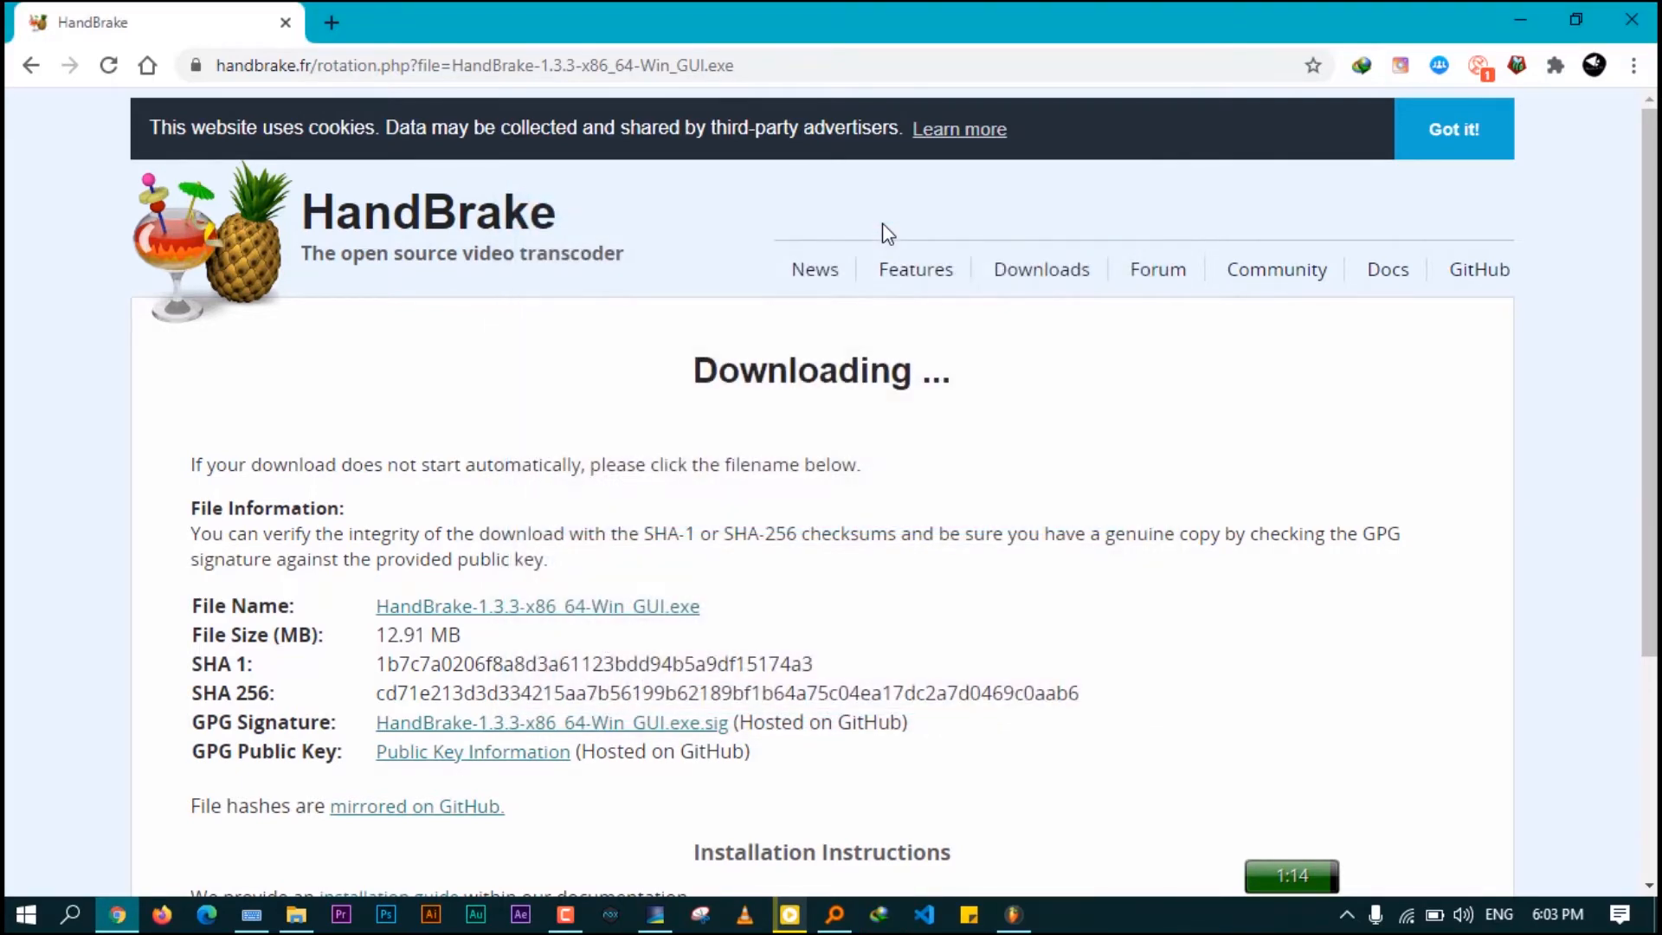
{"action": "left_click", "coordinate": [1524, 10]}
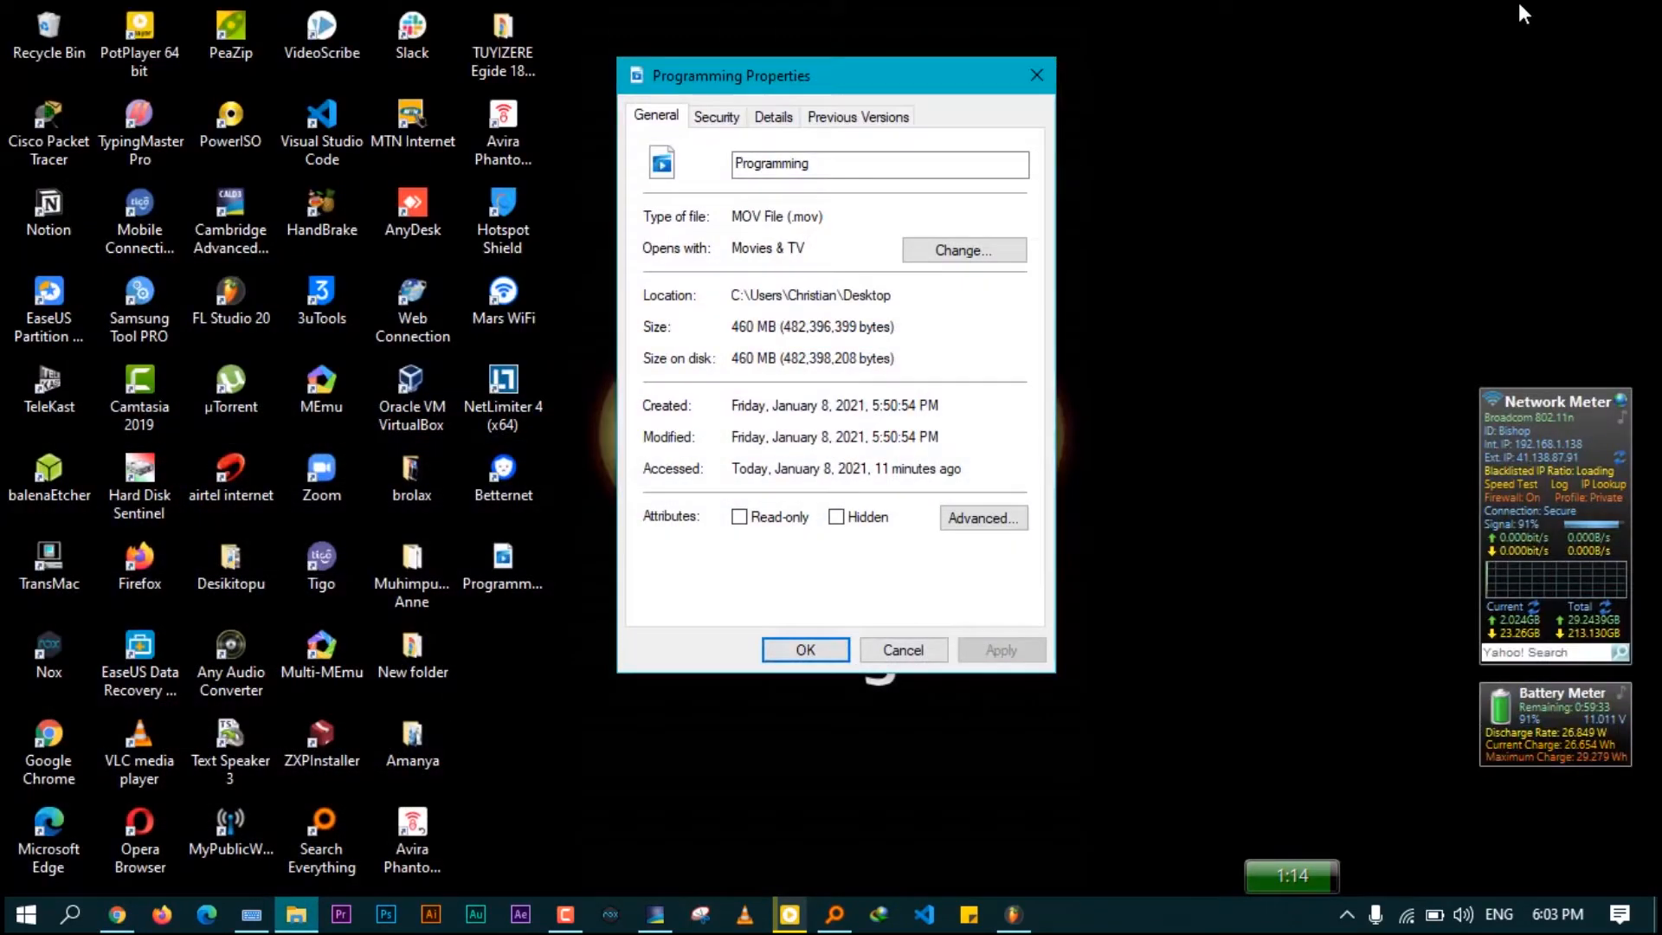
Run the downloaded HandBrake-1.3.3-x86_64-Win_GUI_2.exe from Internet Download Manager and remove the previously installed version
{"action": "left_click", "coordinate": [879, 914]}
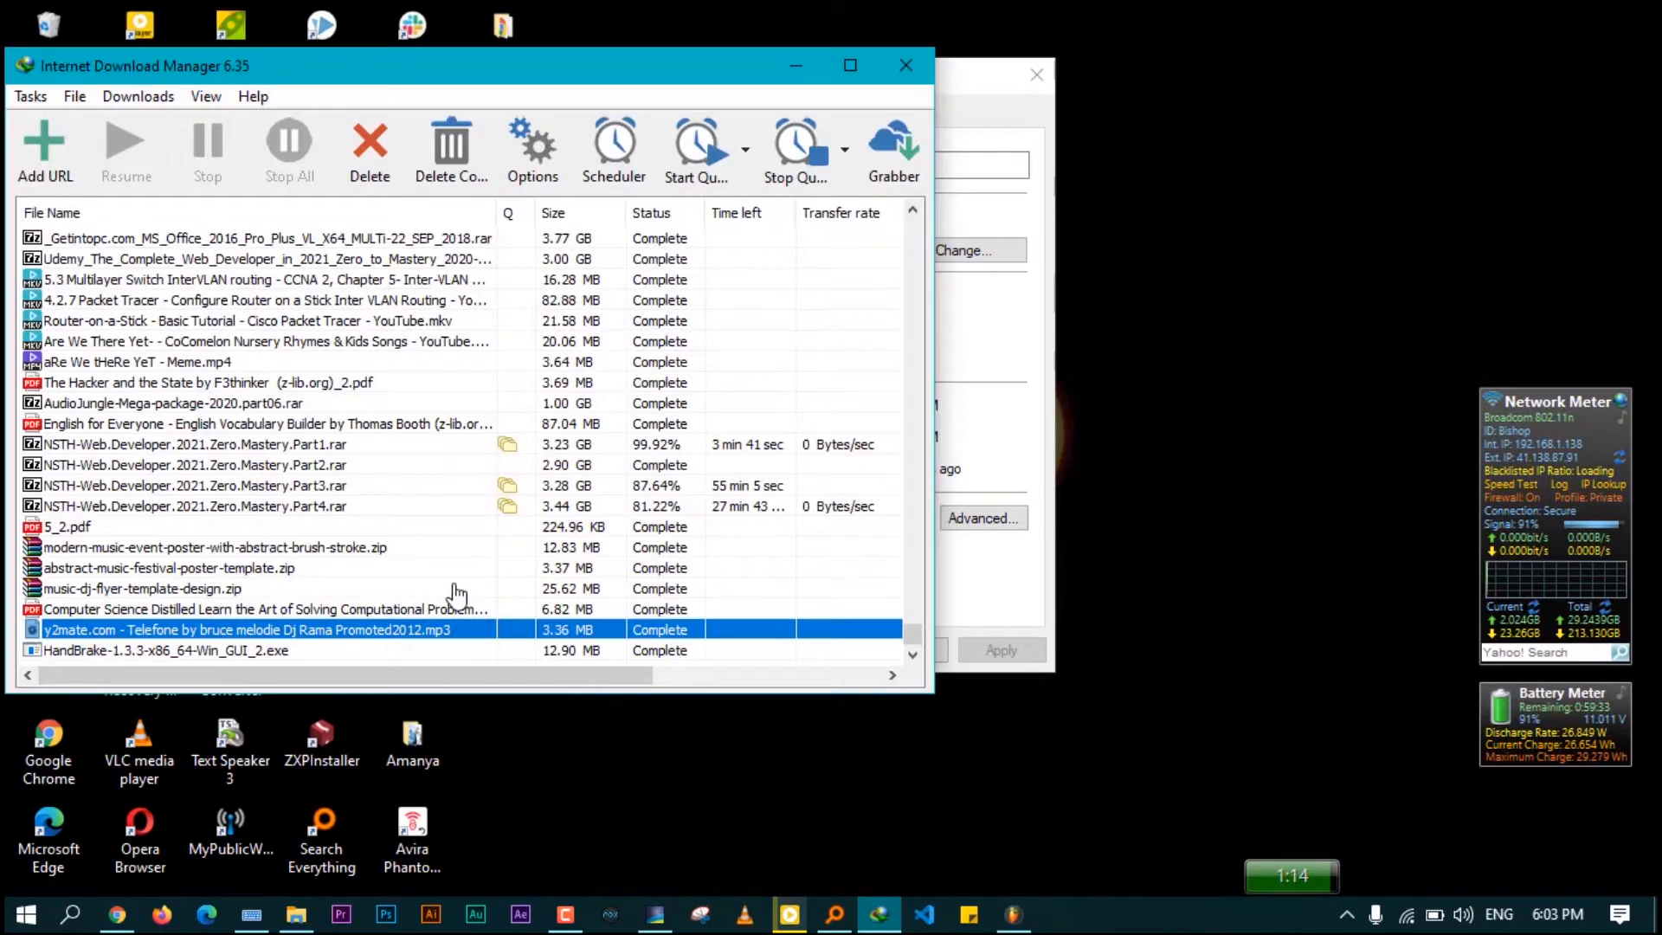
{"action": "double_click", "coordinate": [232, 650]}
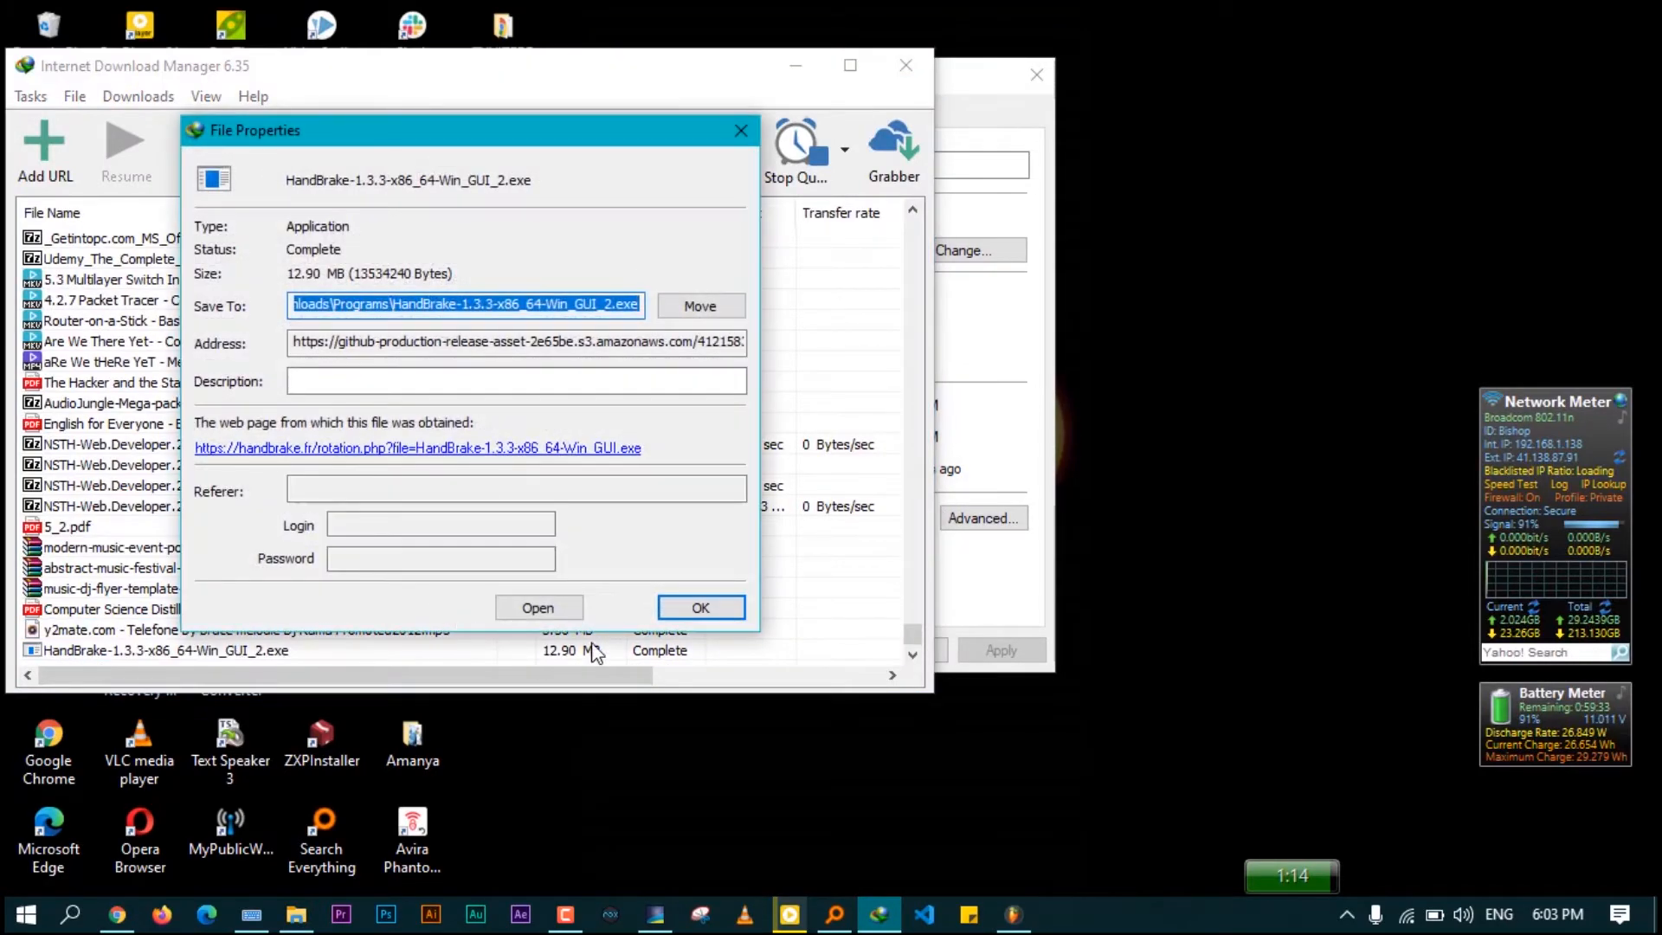
{"action": "left_click", "coordinate": [552, 609]}
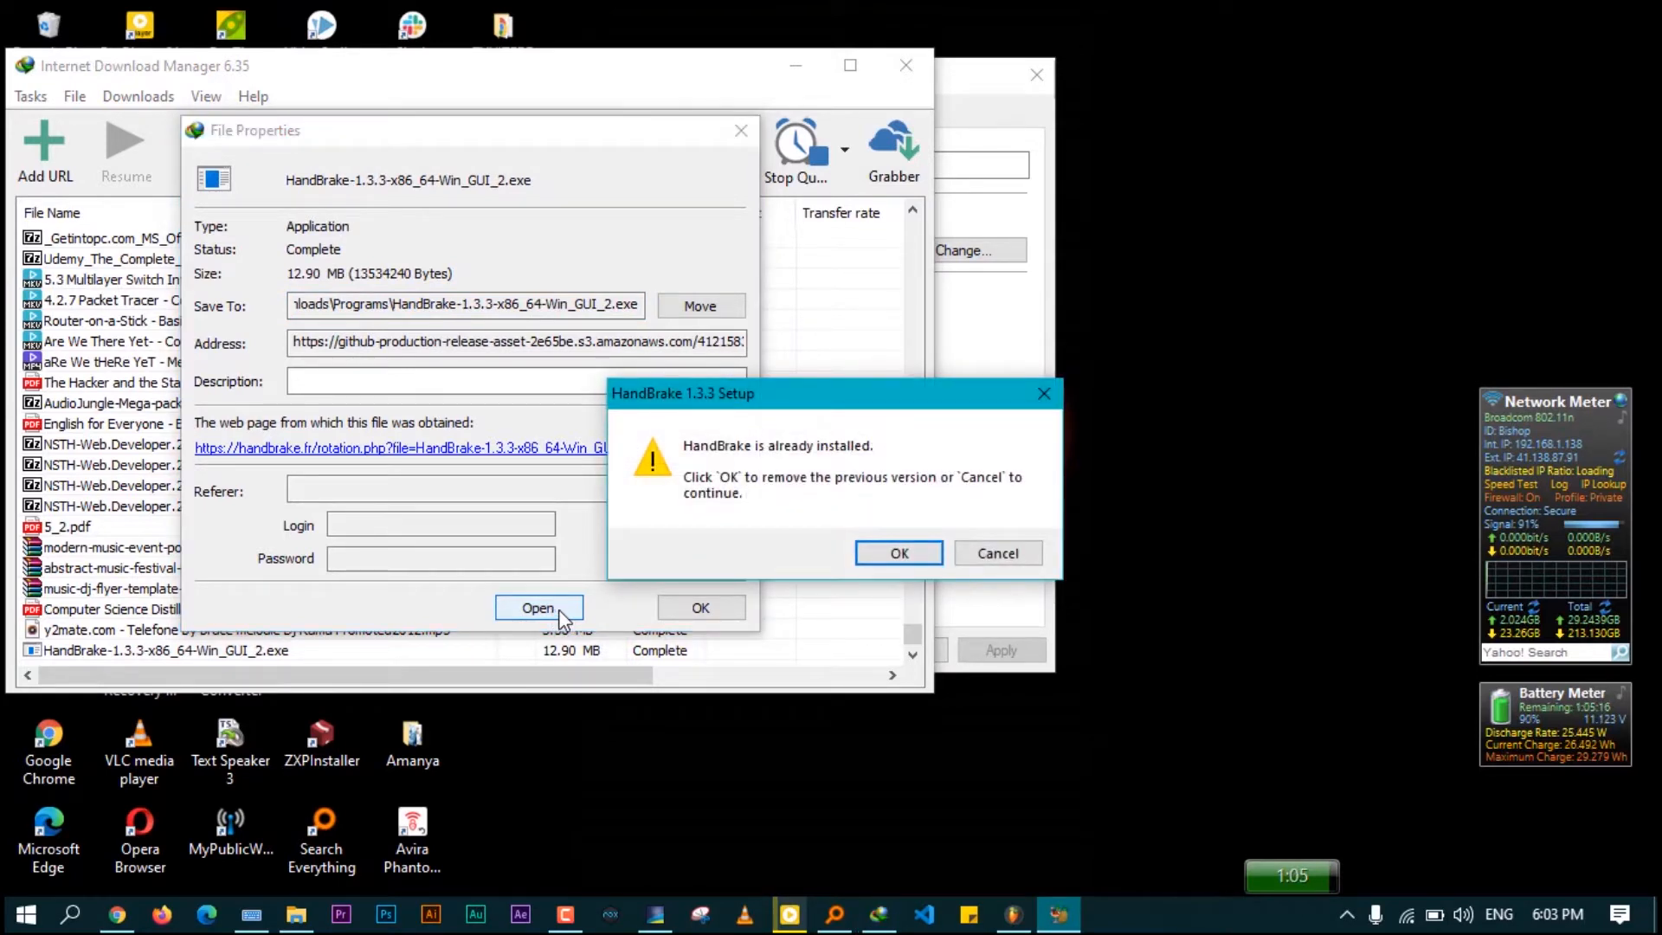
{"action": "left_click", "coordinate": [901, 554]}
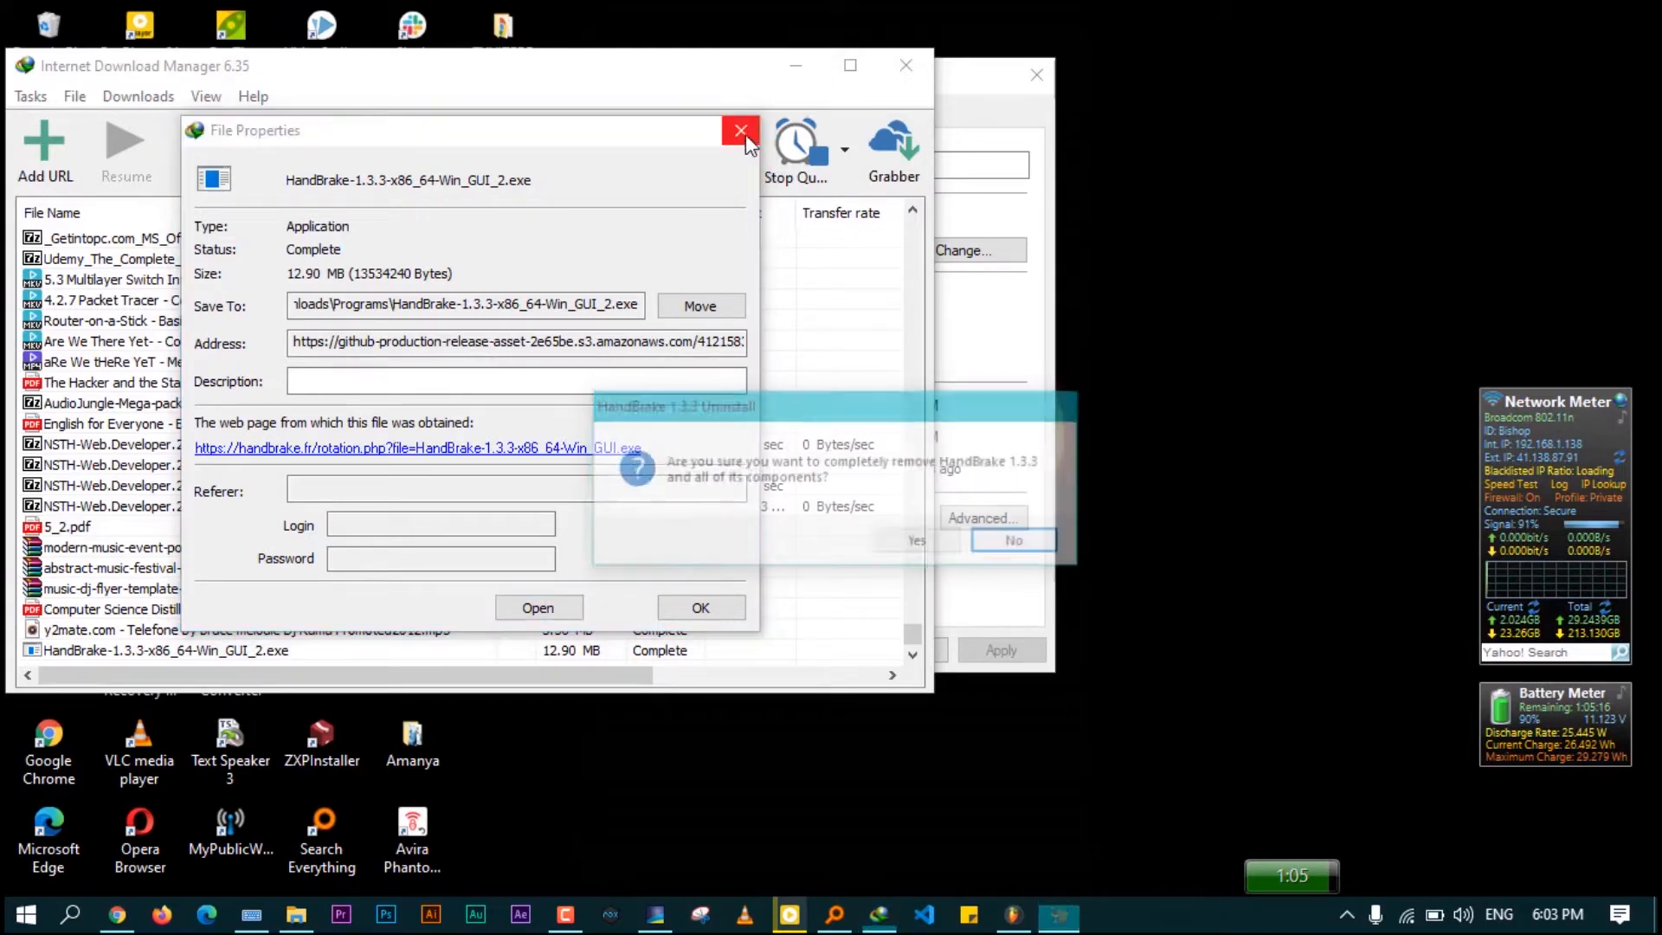
{"action": "left_click", "coordinate": [923, 548]}
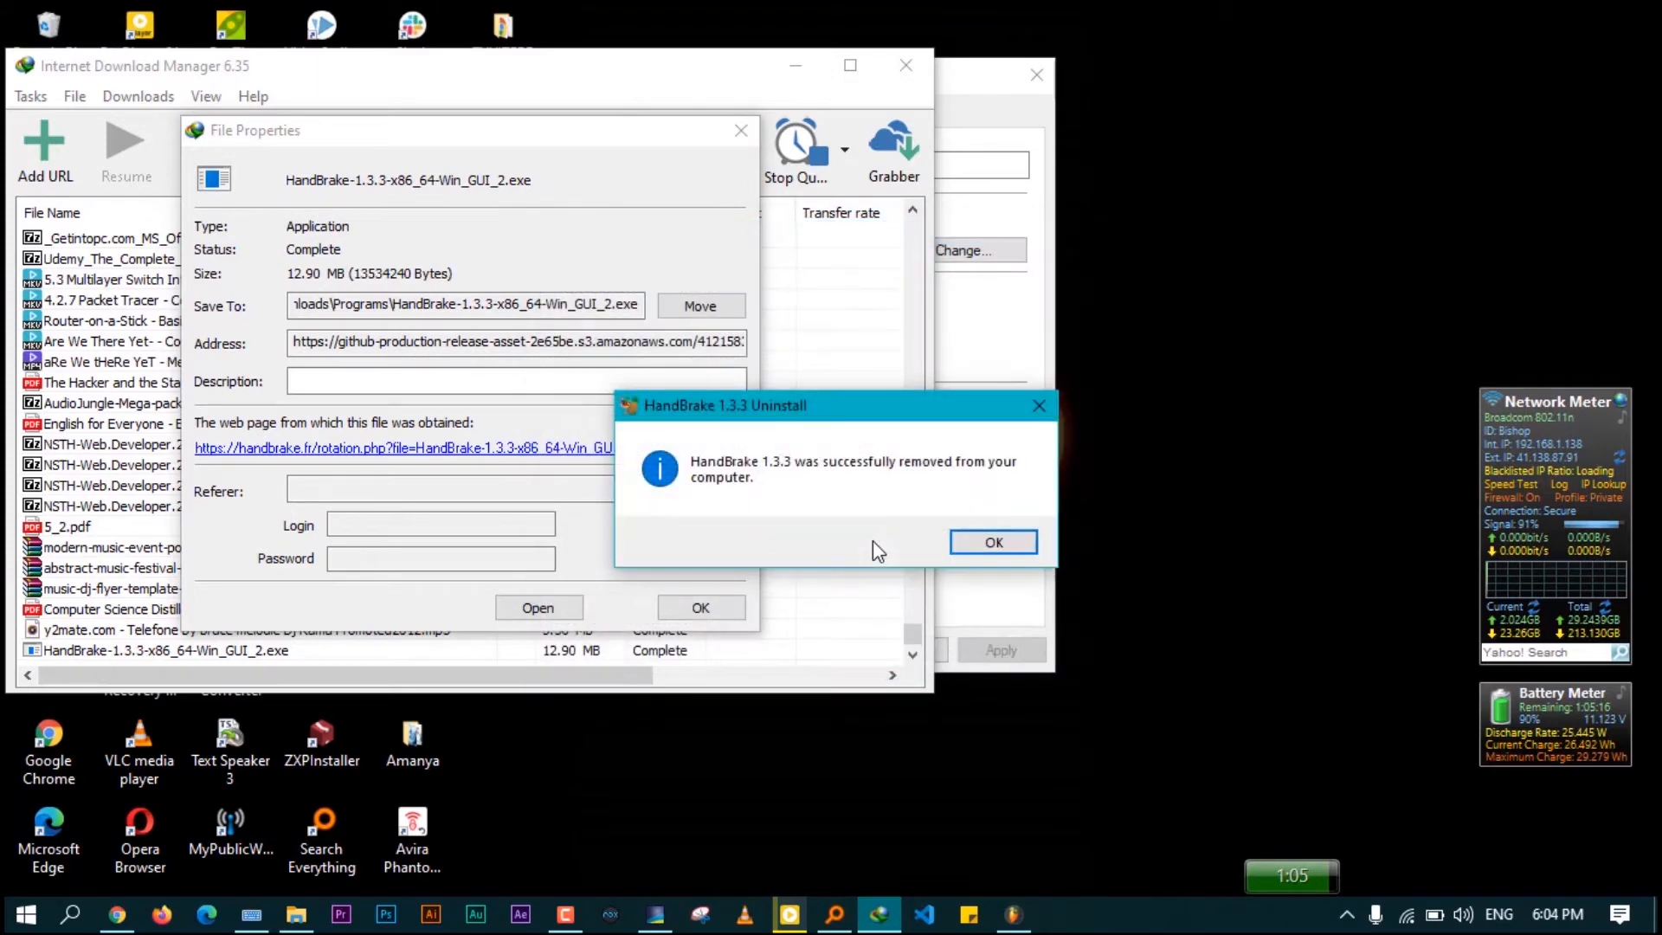
{"action": "left_click", "coordinate": [1008, 546]}
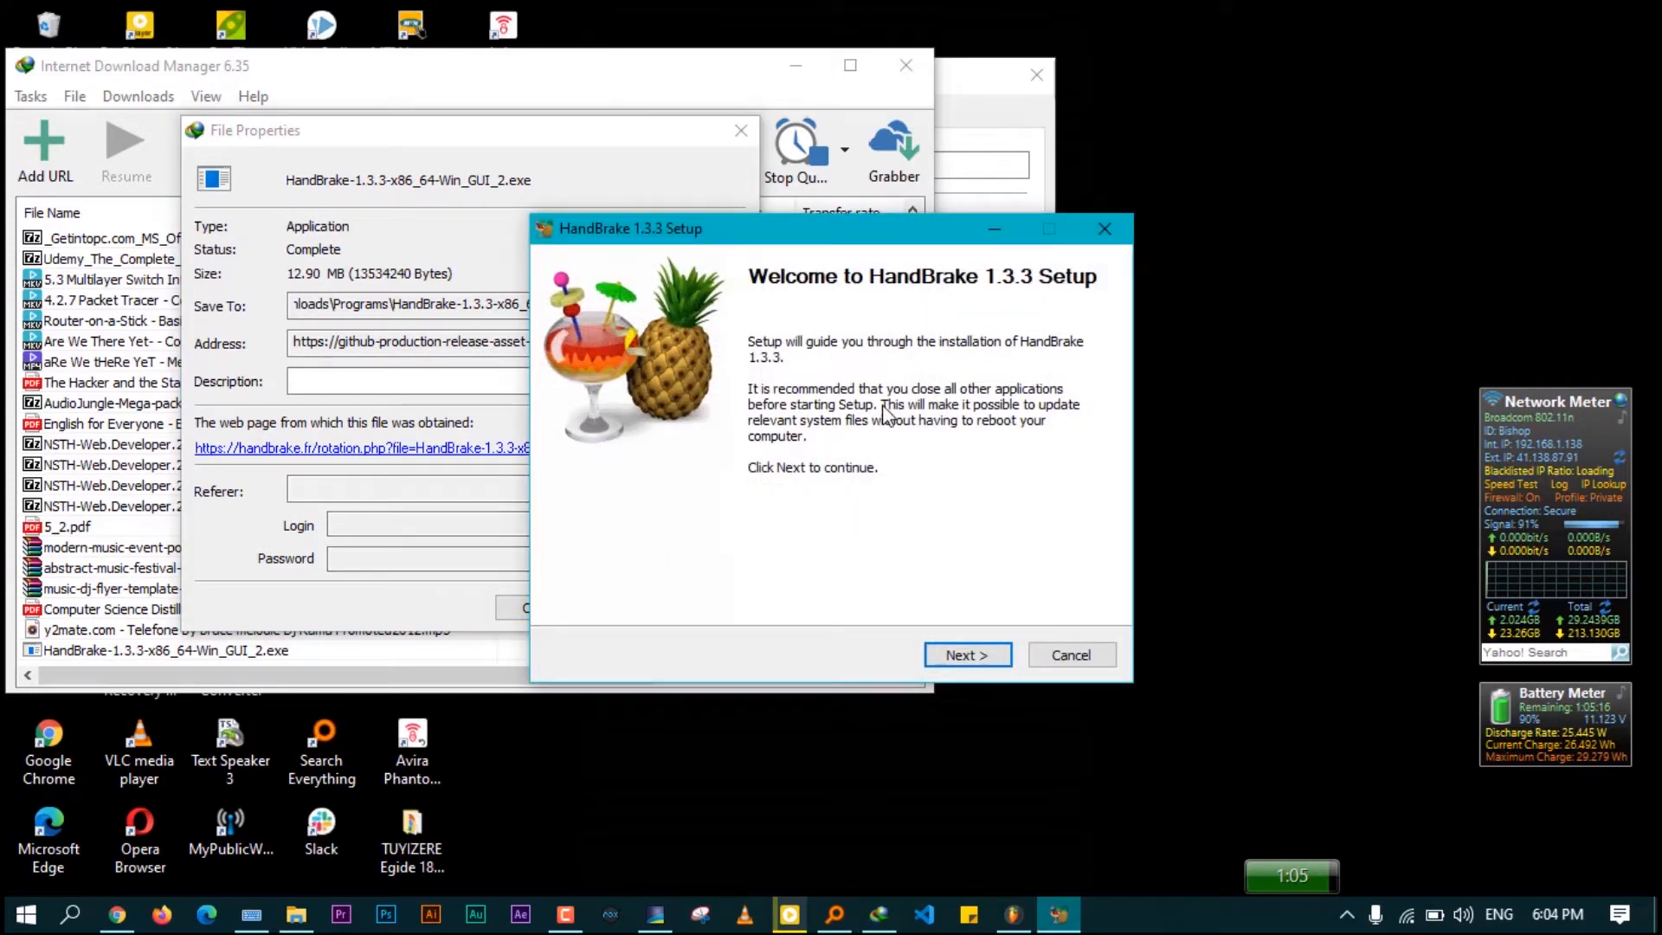
Complete the HandBrake 1.3.3 setup, accepting the license terms and the default install location
{"action": "left_click_drag", "start_coordinate": [793, 241], "coordinate": [693, 200]}
{"action": "left_click", "coordinate": [869, 616]}
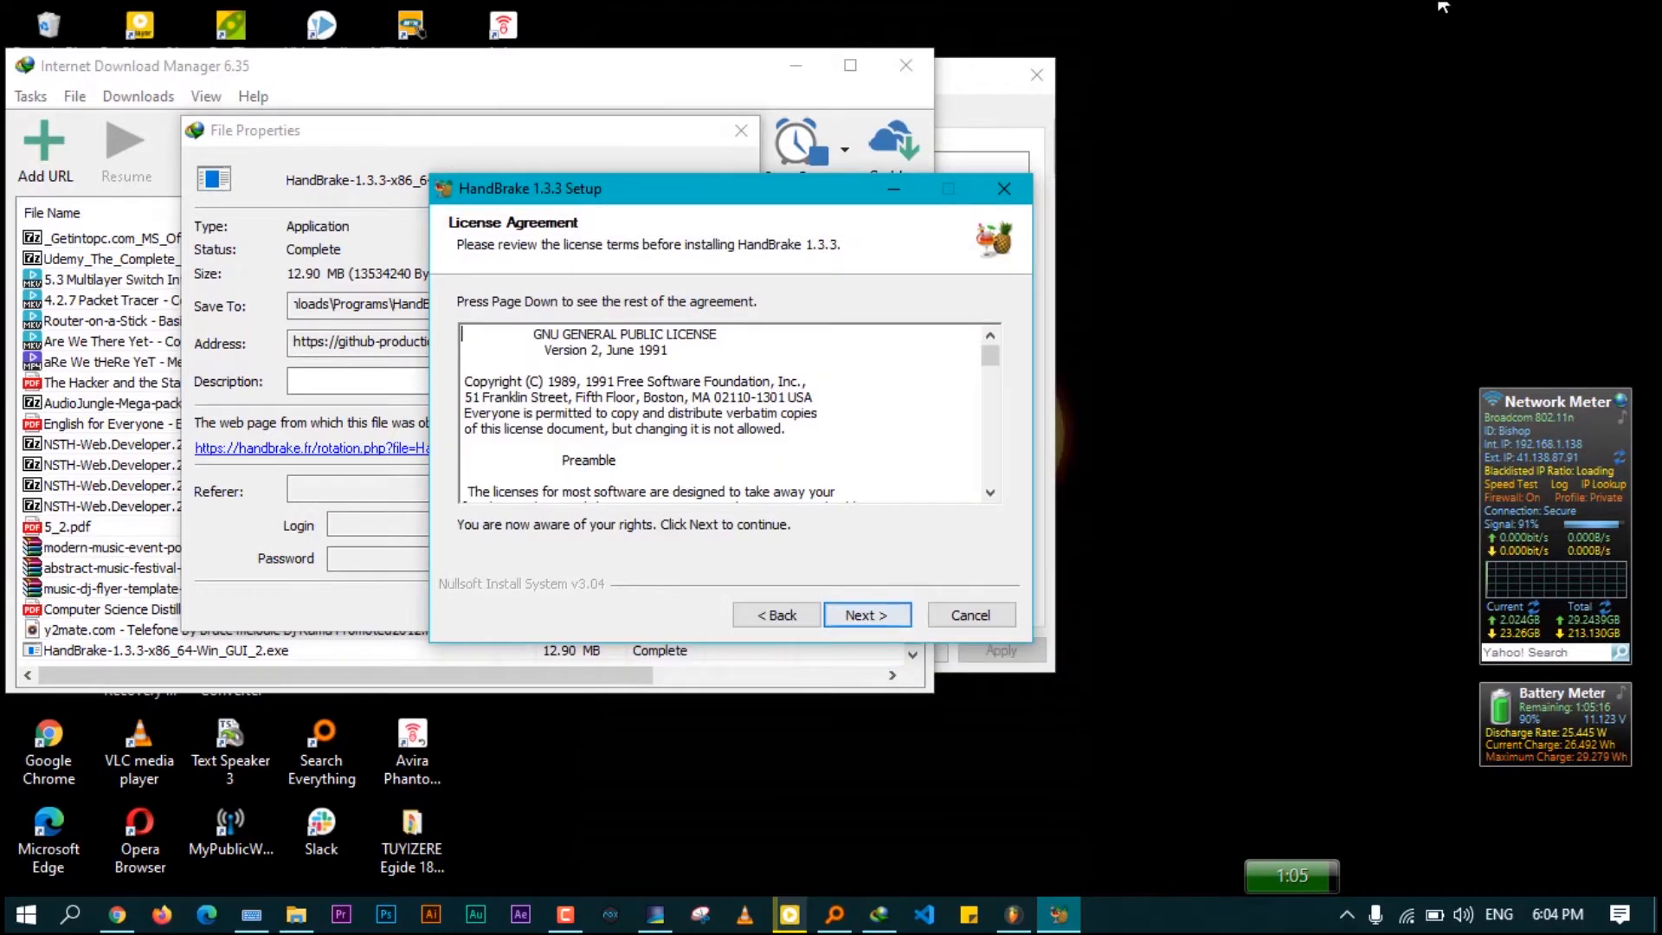
{"action": "left_click", "coordinate": [869, 615]}
{"action": "left_click", "coordinate": [862, 615]}
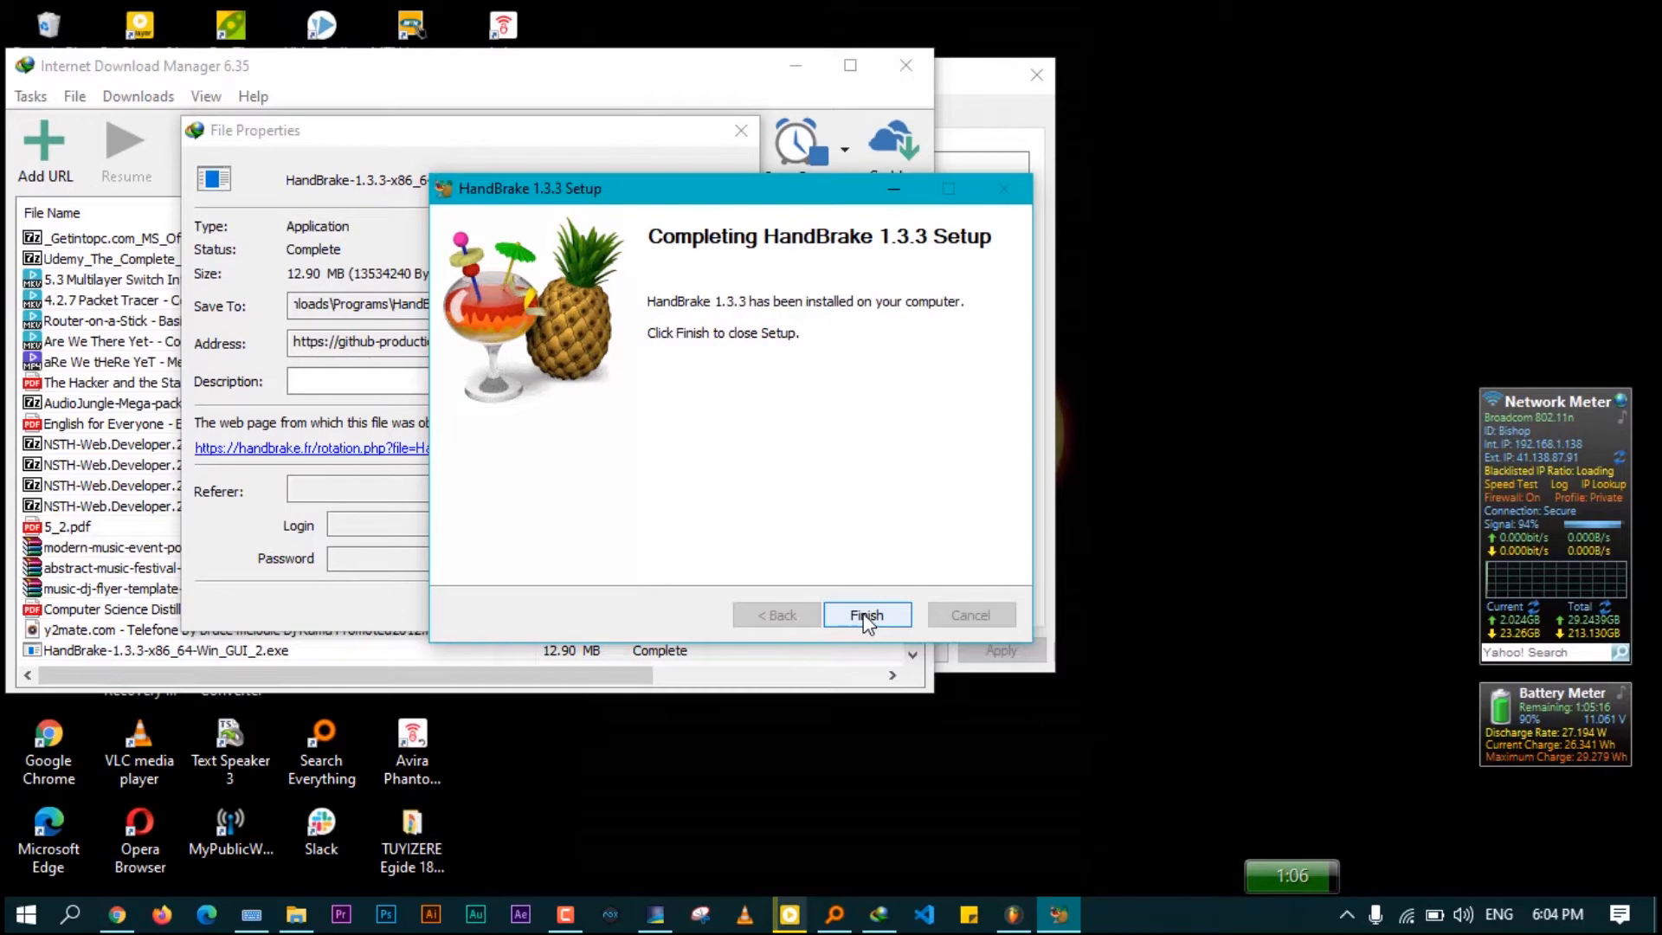
{"action": "left_click", "coordinate": [868, 615]}
Close the download's file properties, Internet Download Manager and the Programming properties window
{"action": "left_click", "coordinate": [737, 122]}
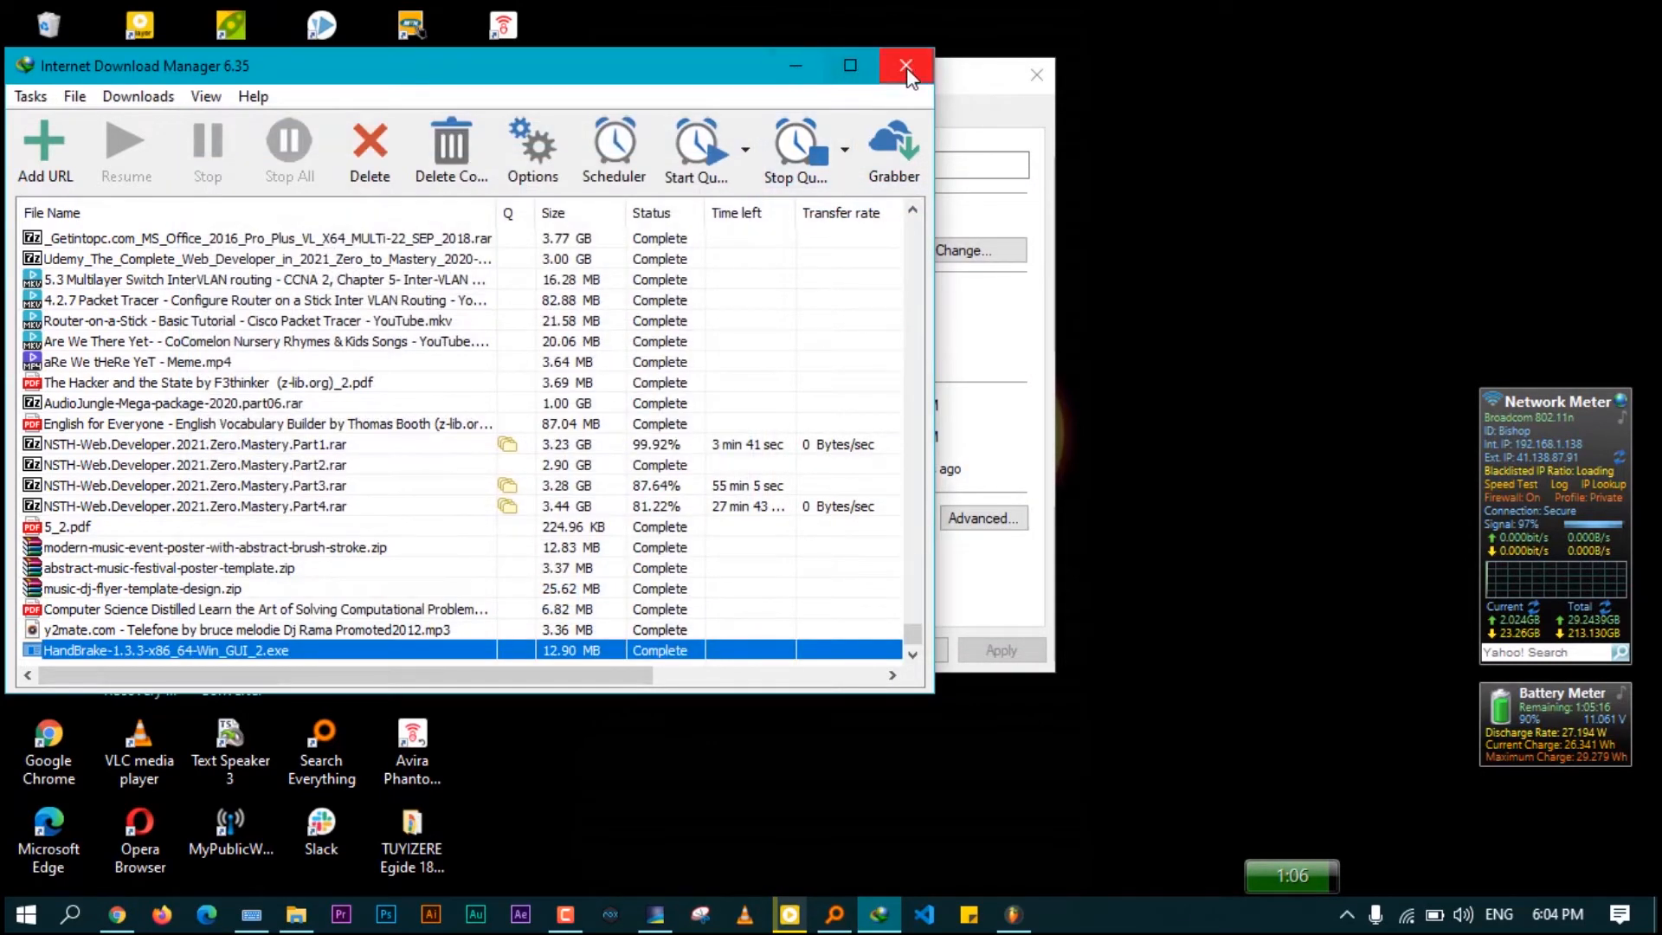
{"action": "left_click", "coordinate": [906, 76]}
{"action": "left_click", "coordinate": [1027, 76]}
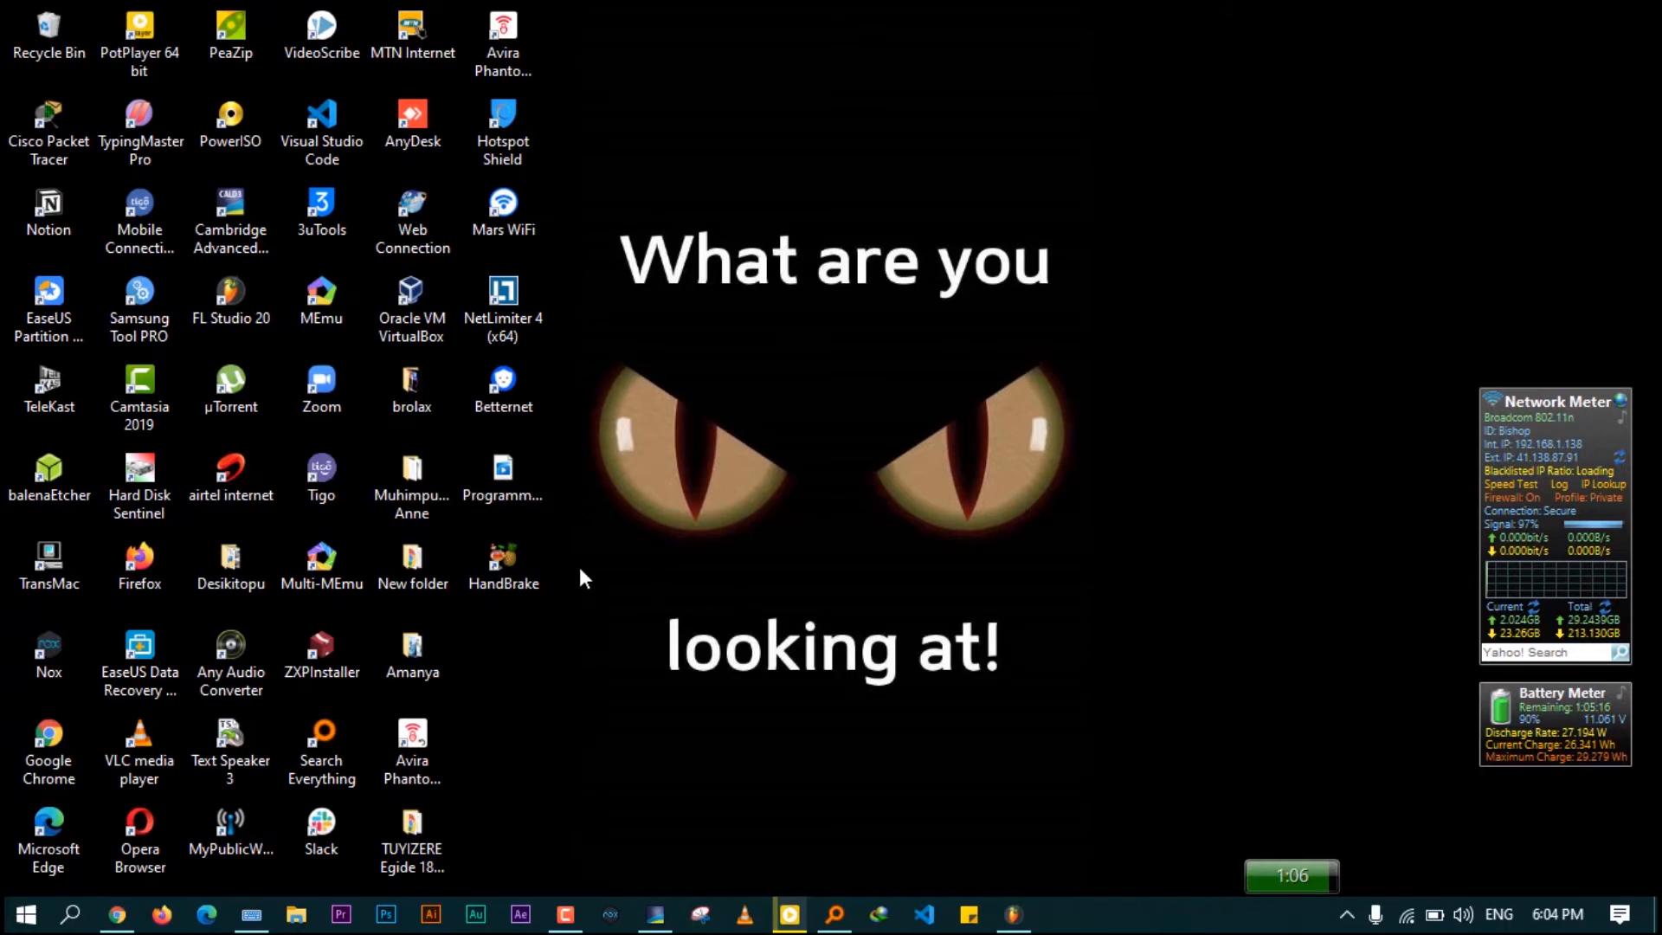
{"action": "left_click", "coordinate": [525, 568]}
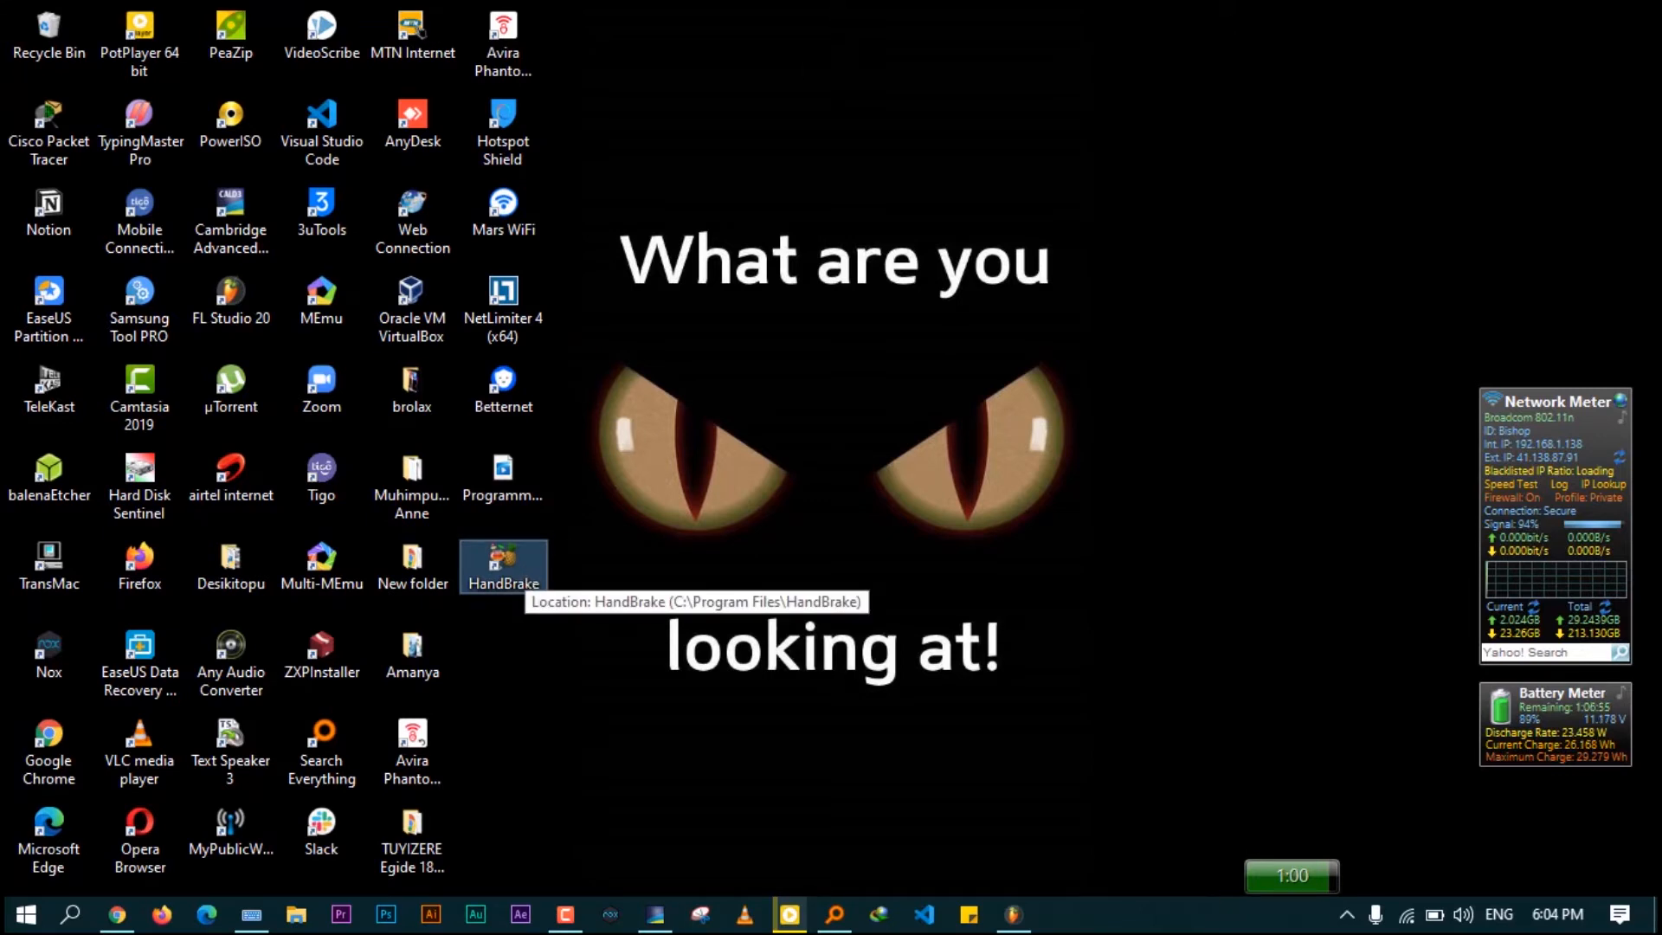
{"action": "right_click", "coordinate": [690, 151]}
{"action": "left_click", "coordinate": [745, 224]}
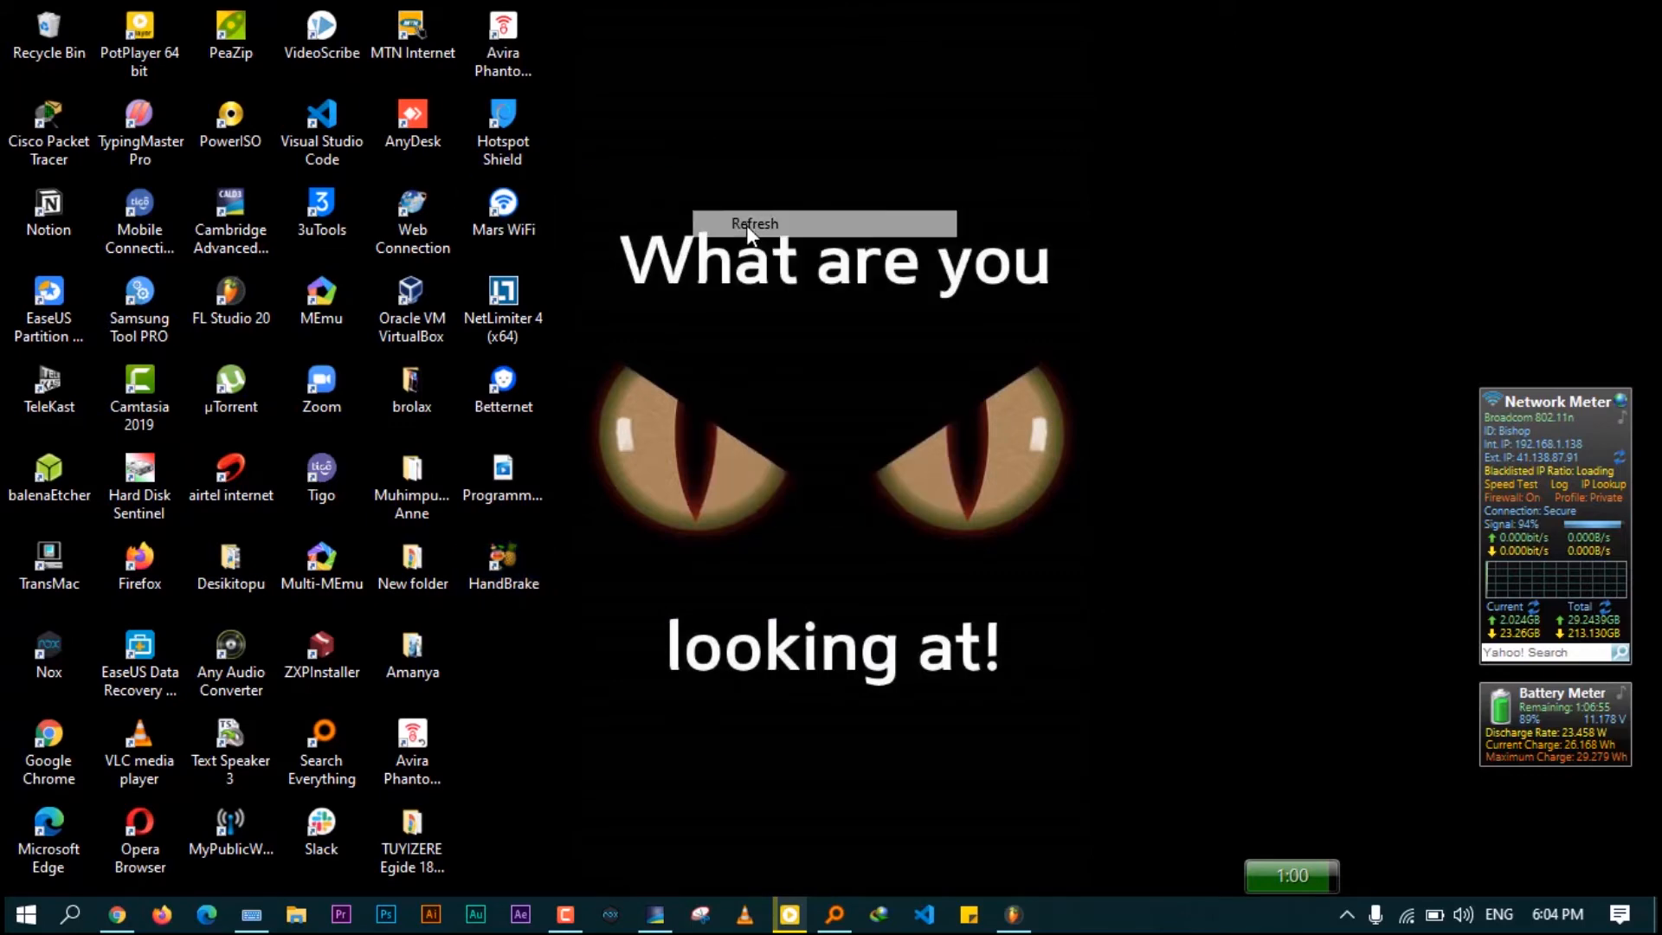
{"action": "right_click", "coordinate": [689, 150]}
{"action": "left_click", "coordinate": [765, 226]}
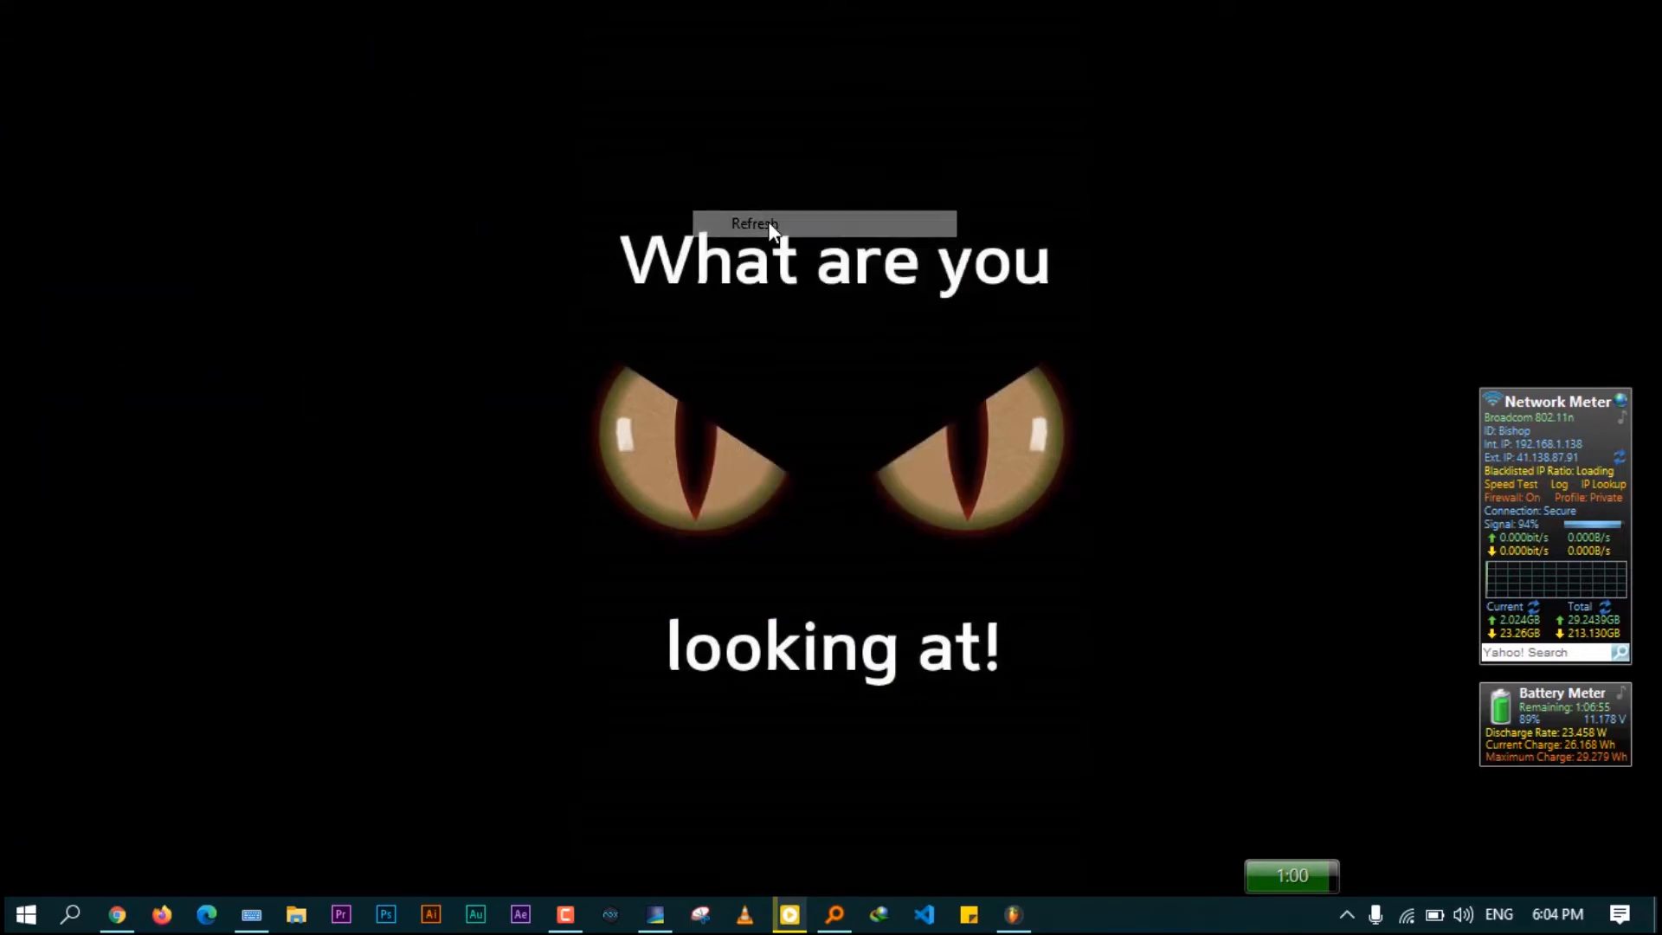
{"action": "right_click", "coordinate": [703, 124]}
{"action": "left_click", "coordinate": [784, 198]}
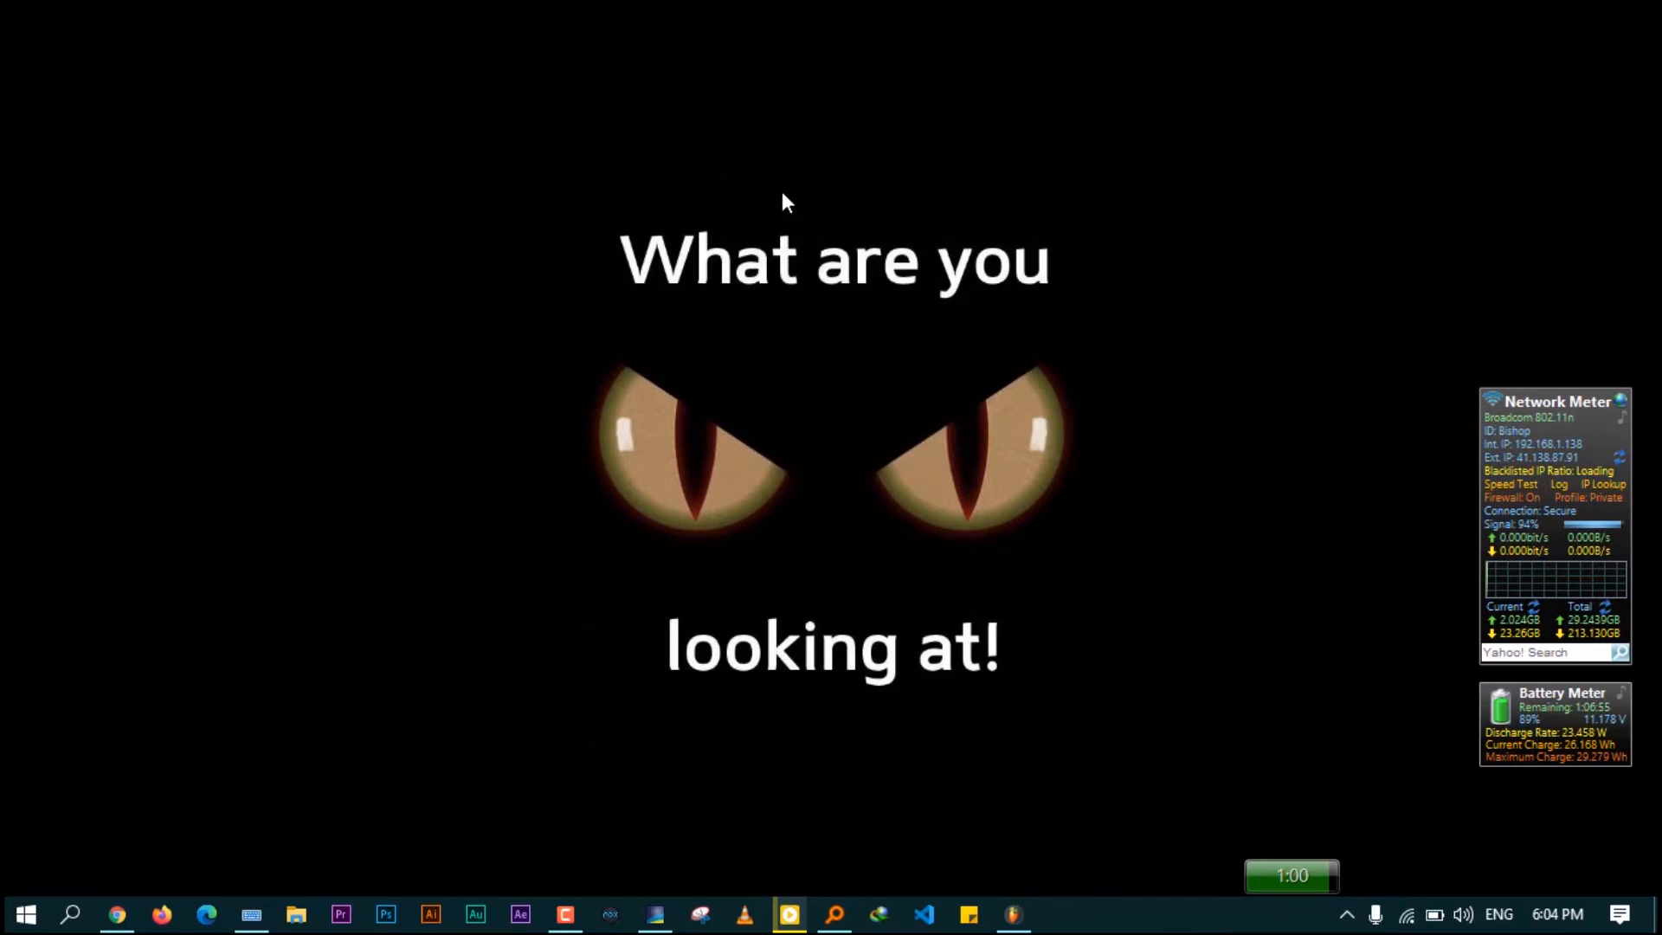
Launch HandBrake from its desktop shortcut
{"action": "double_click", "coordinate": [511, 563]}
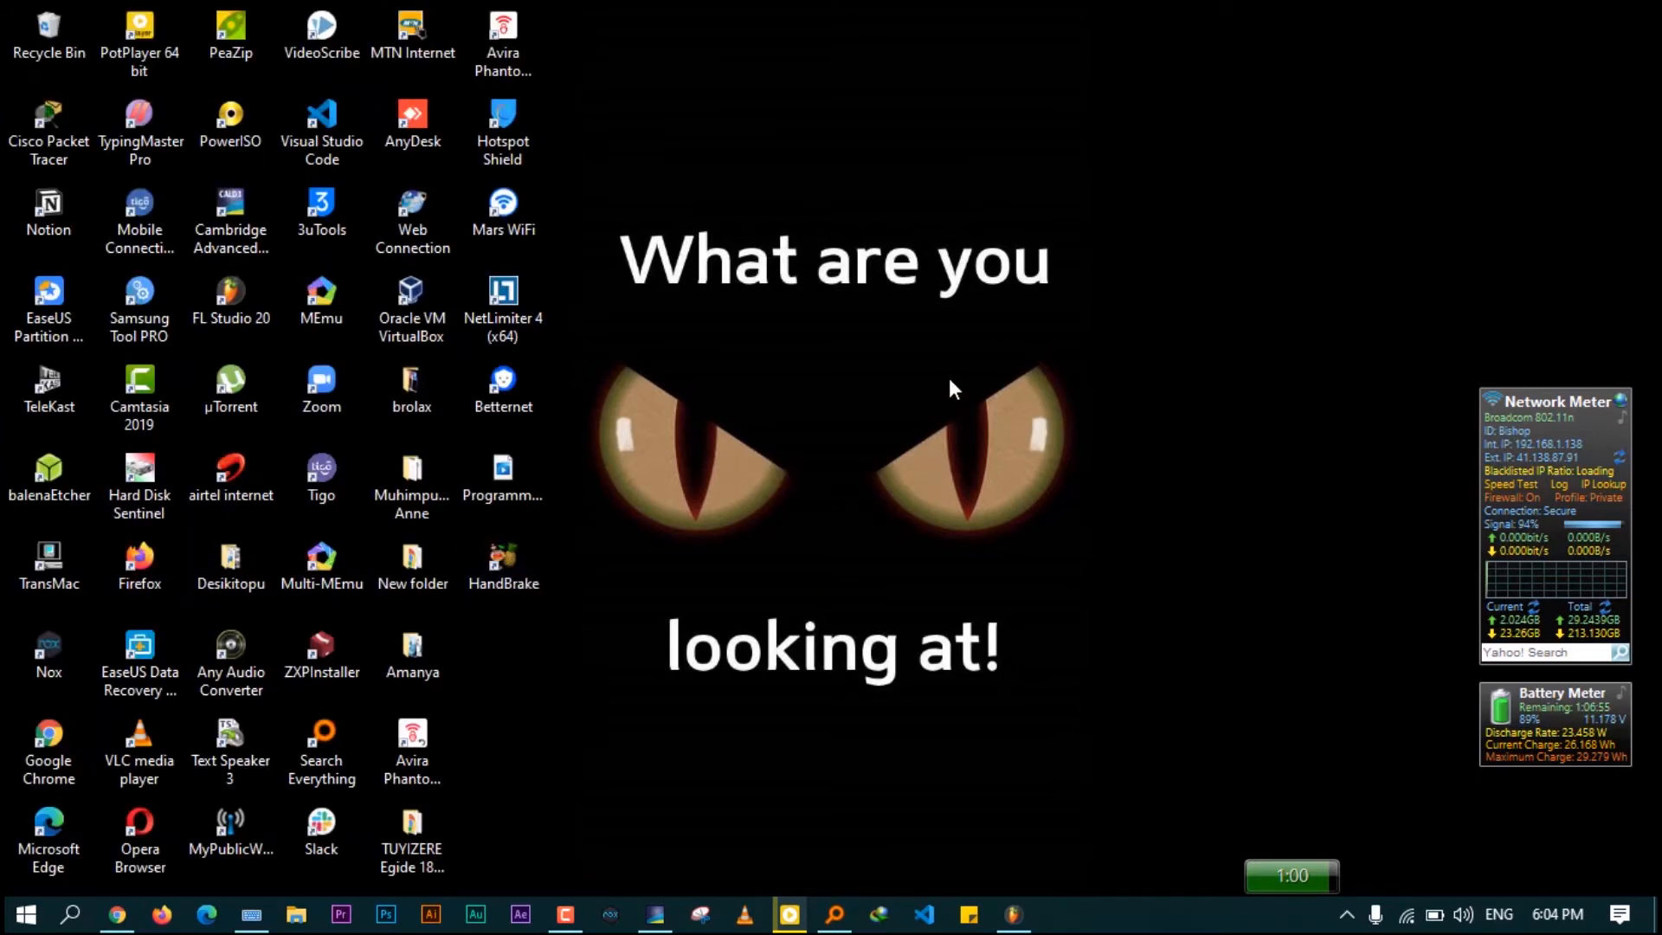
{"action": "right_click", "coordinate": [949, 377]}
{"action": "left_click", "coordinate": [1027, 454]}
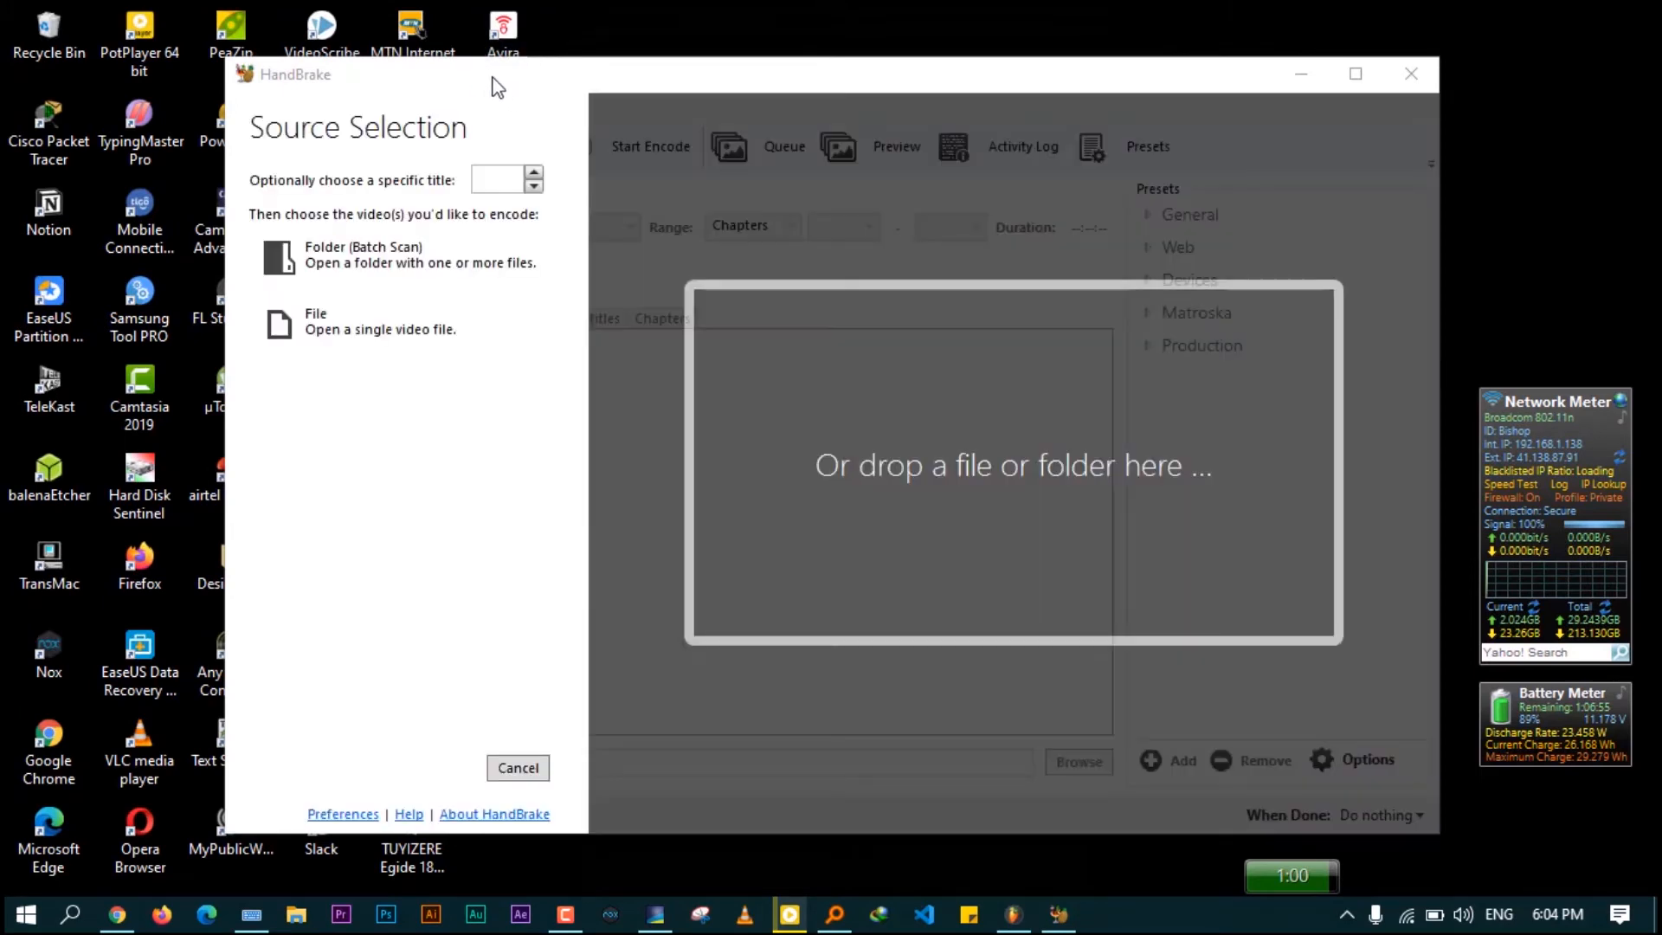
Load the Programming video from the desktop into HandBrake as the source, moving the window aside to reach the file
{"action": "left_click_drag", "start_coordinate": [502, 87], "coordinate": [875, 76]}
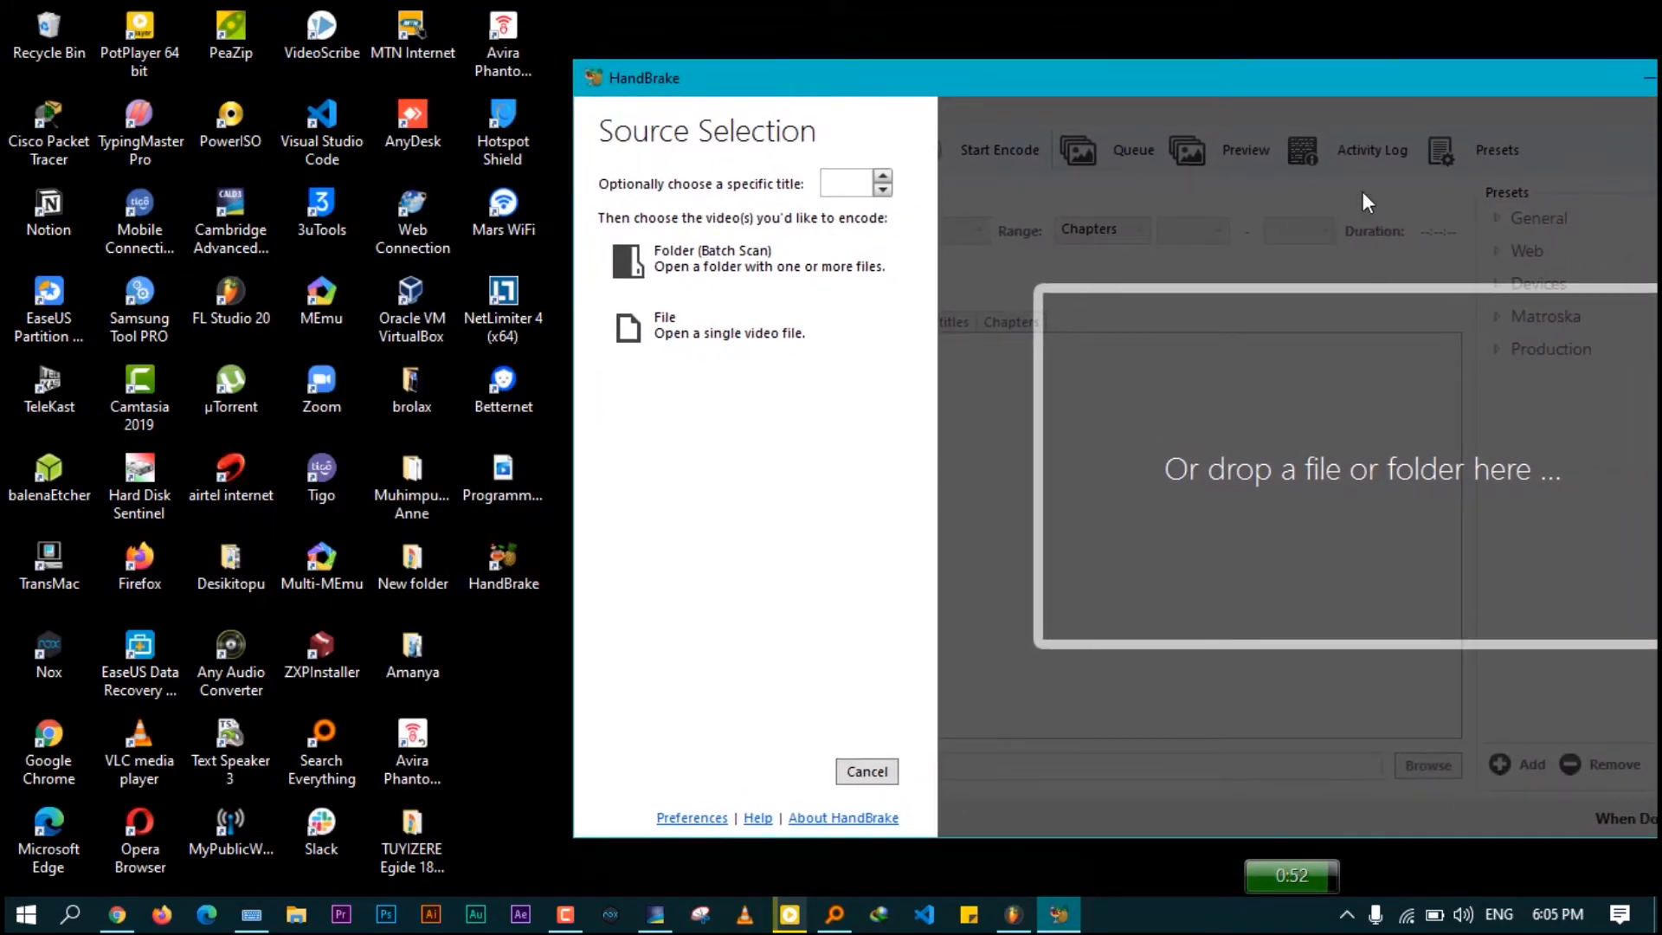
{"action": "left_click_drag", "start_coordinate": [1171, 78], "coordinate": [902, 65]}
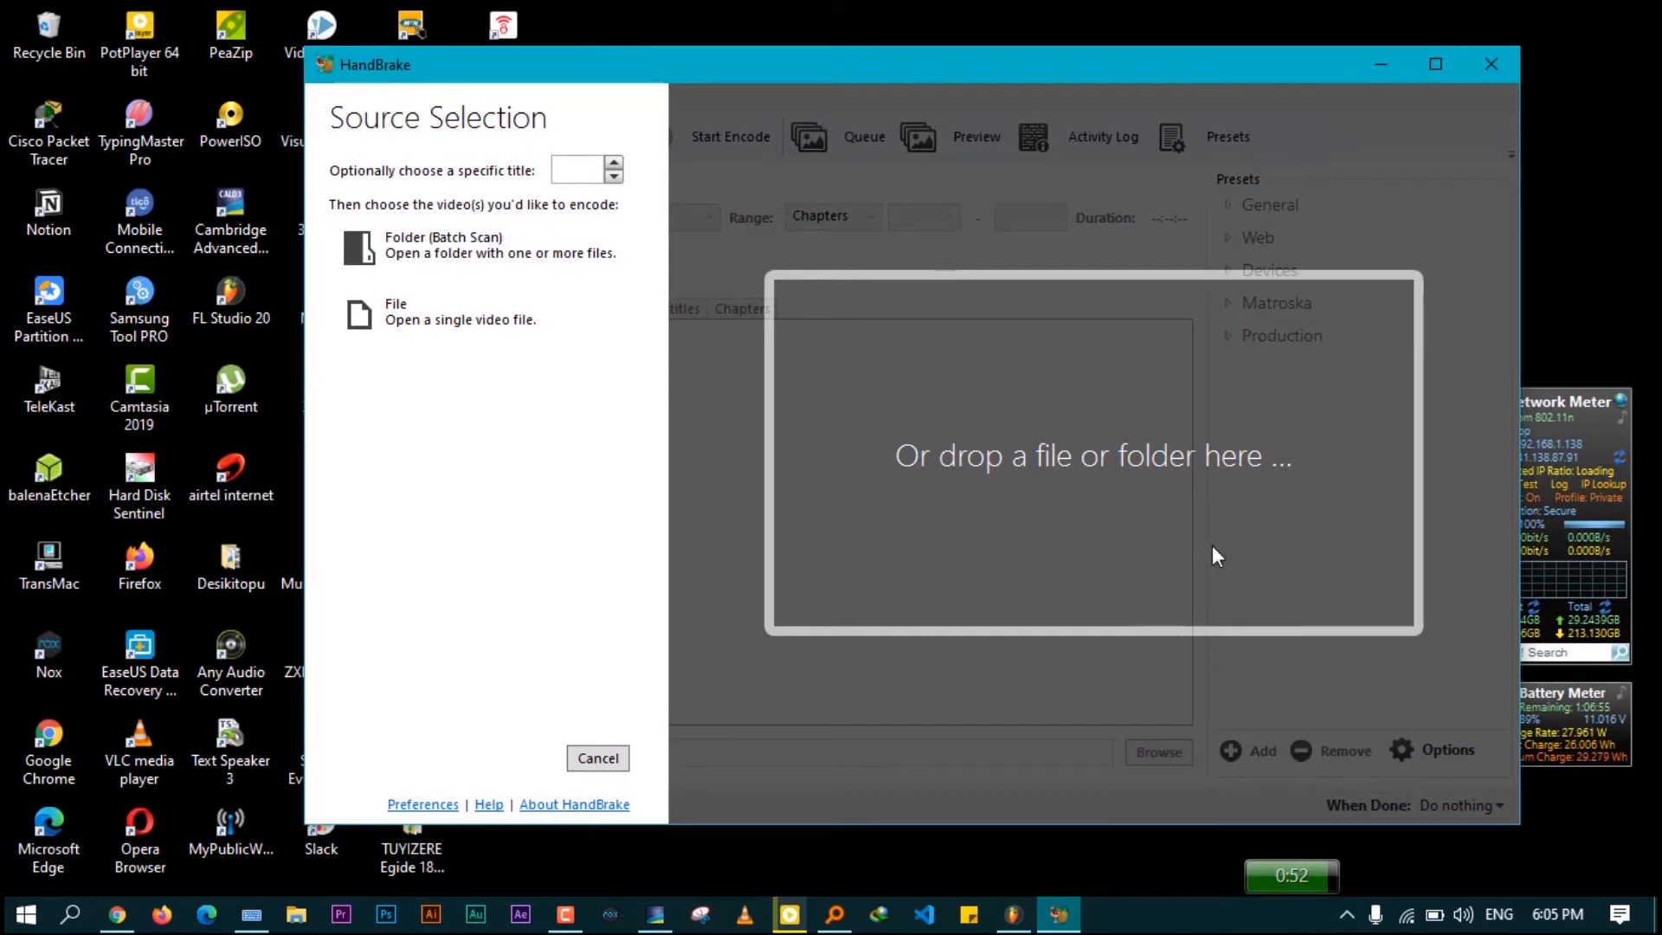
{"action": "left_click_drag", "start_coordinate": [686, 76], "coordinate": [1050, 63]}
{"action": "left_click", "coordinate": [496, 497]}
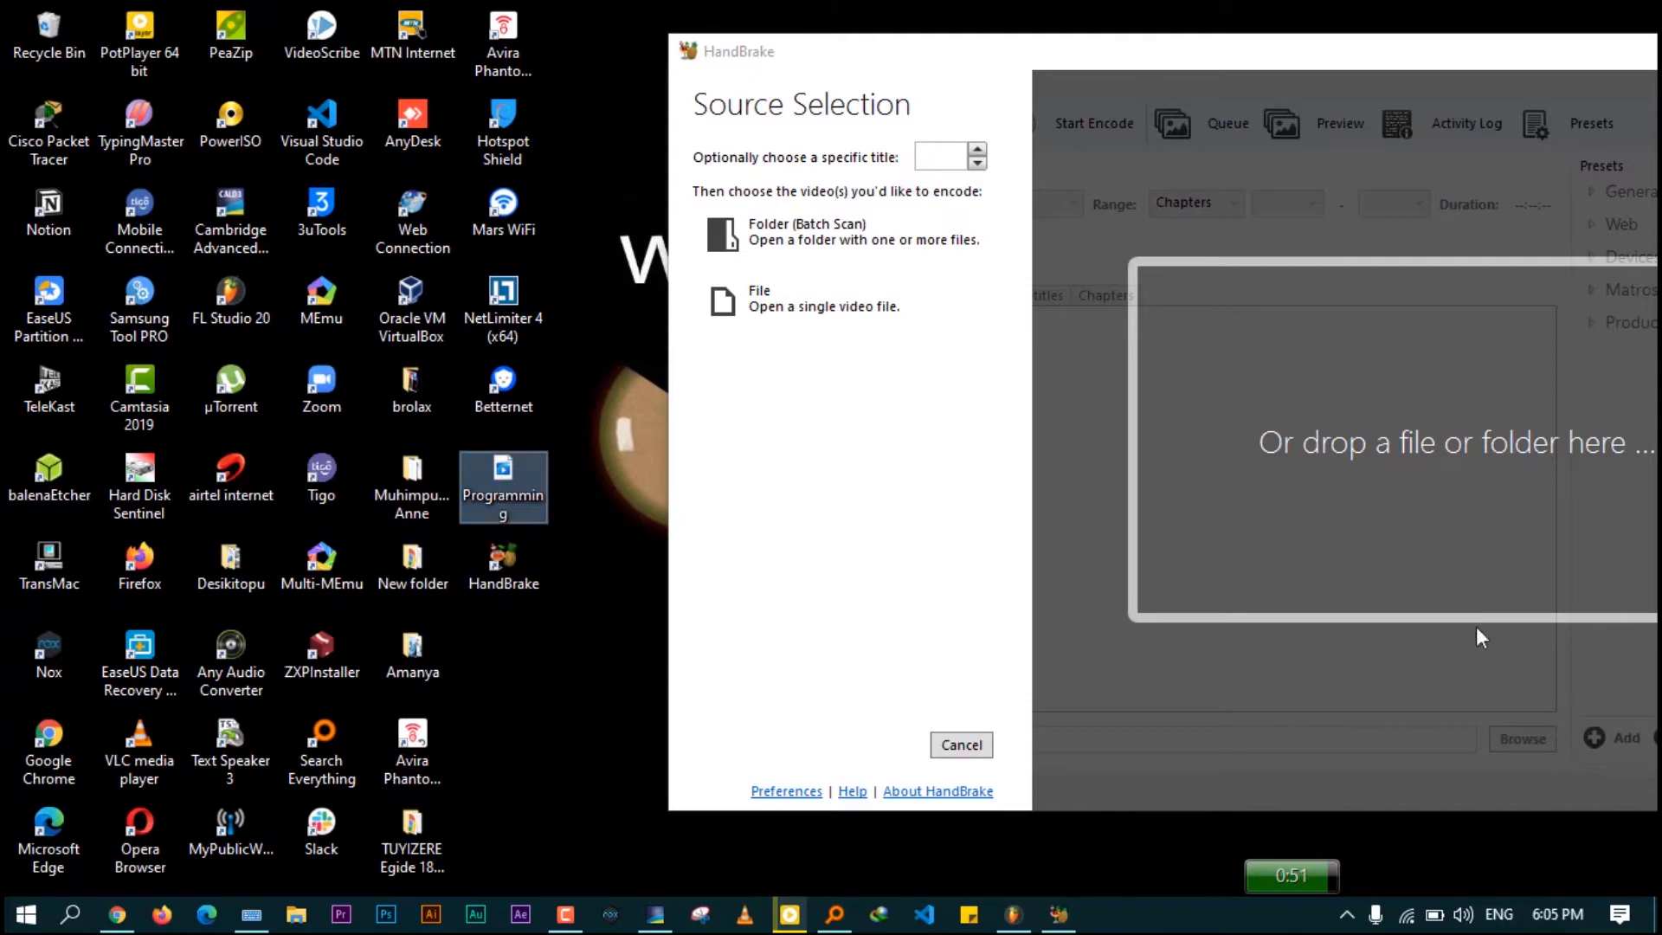
{"action": "left_click_drag", "start_coordinate": [1472, 480], "coordinate": [1471, 481]}
{"action": "left_click_drag", "start_coordinate": [1269, 64], "coordinate": [867, 42]}
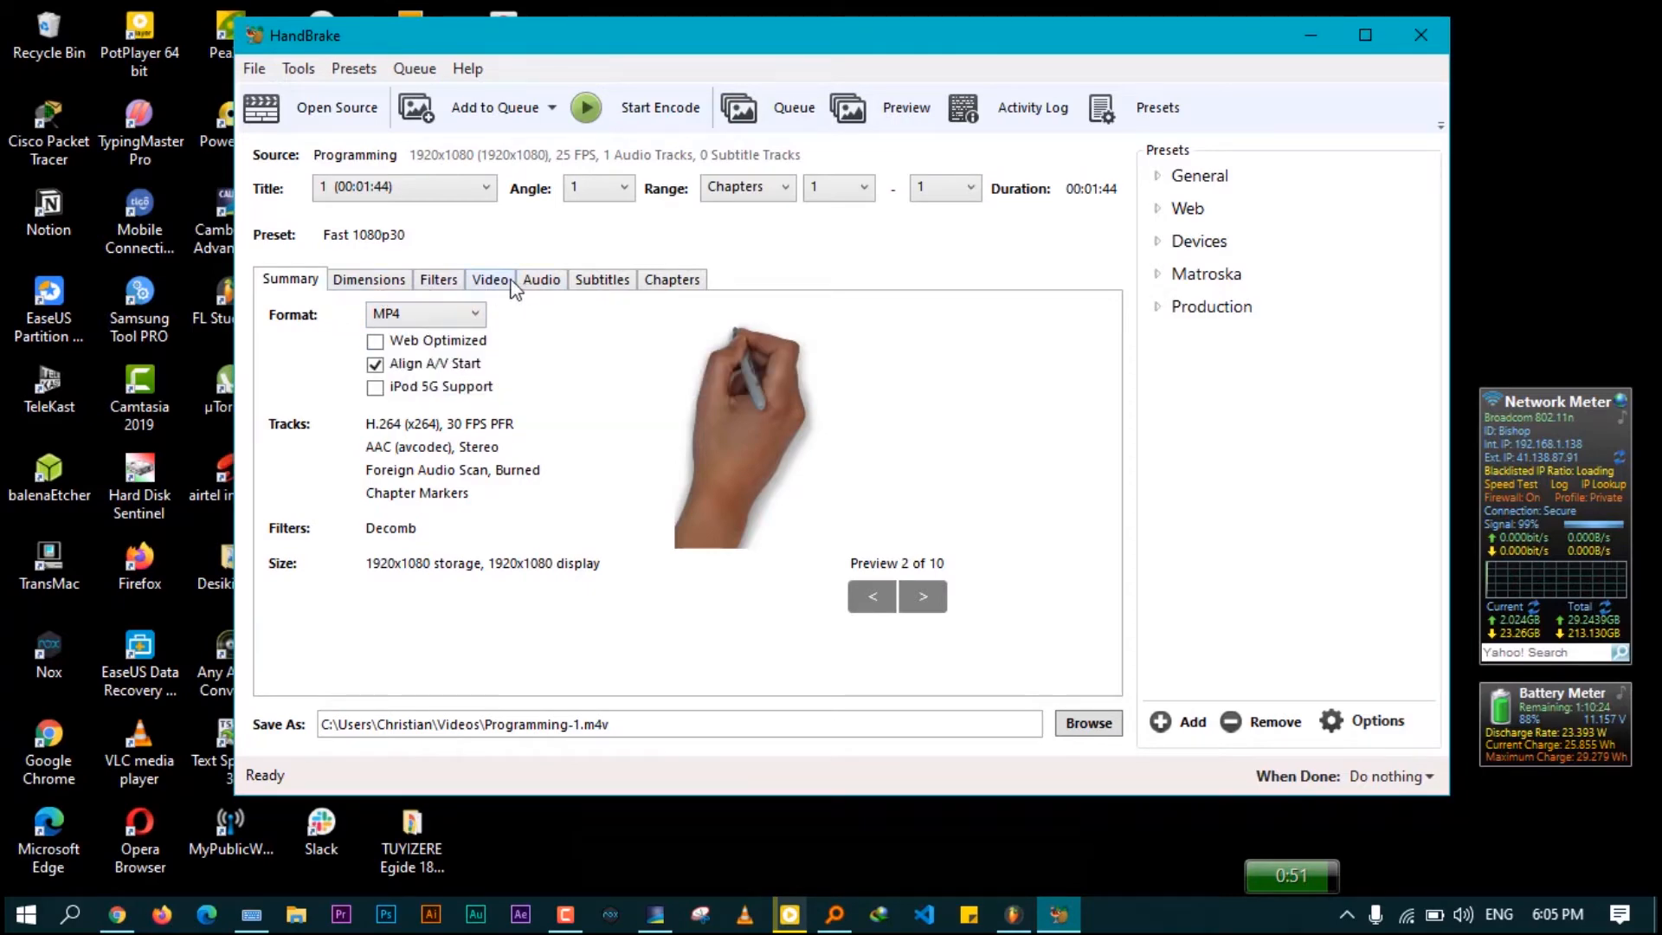
Show the video encoding settings and look through the General, Devices and Web preset groups
{"action": "left_click", "coordinate": [490, 284]}
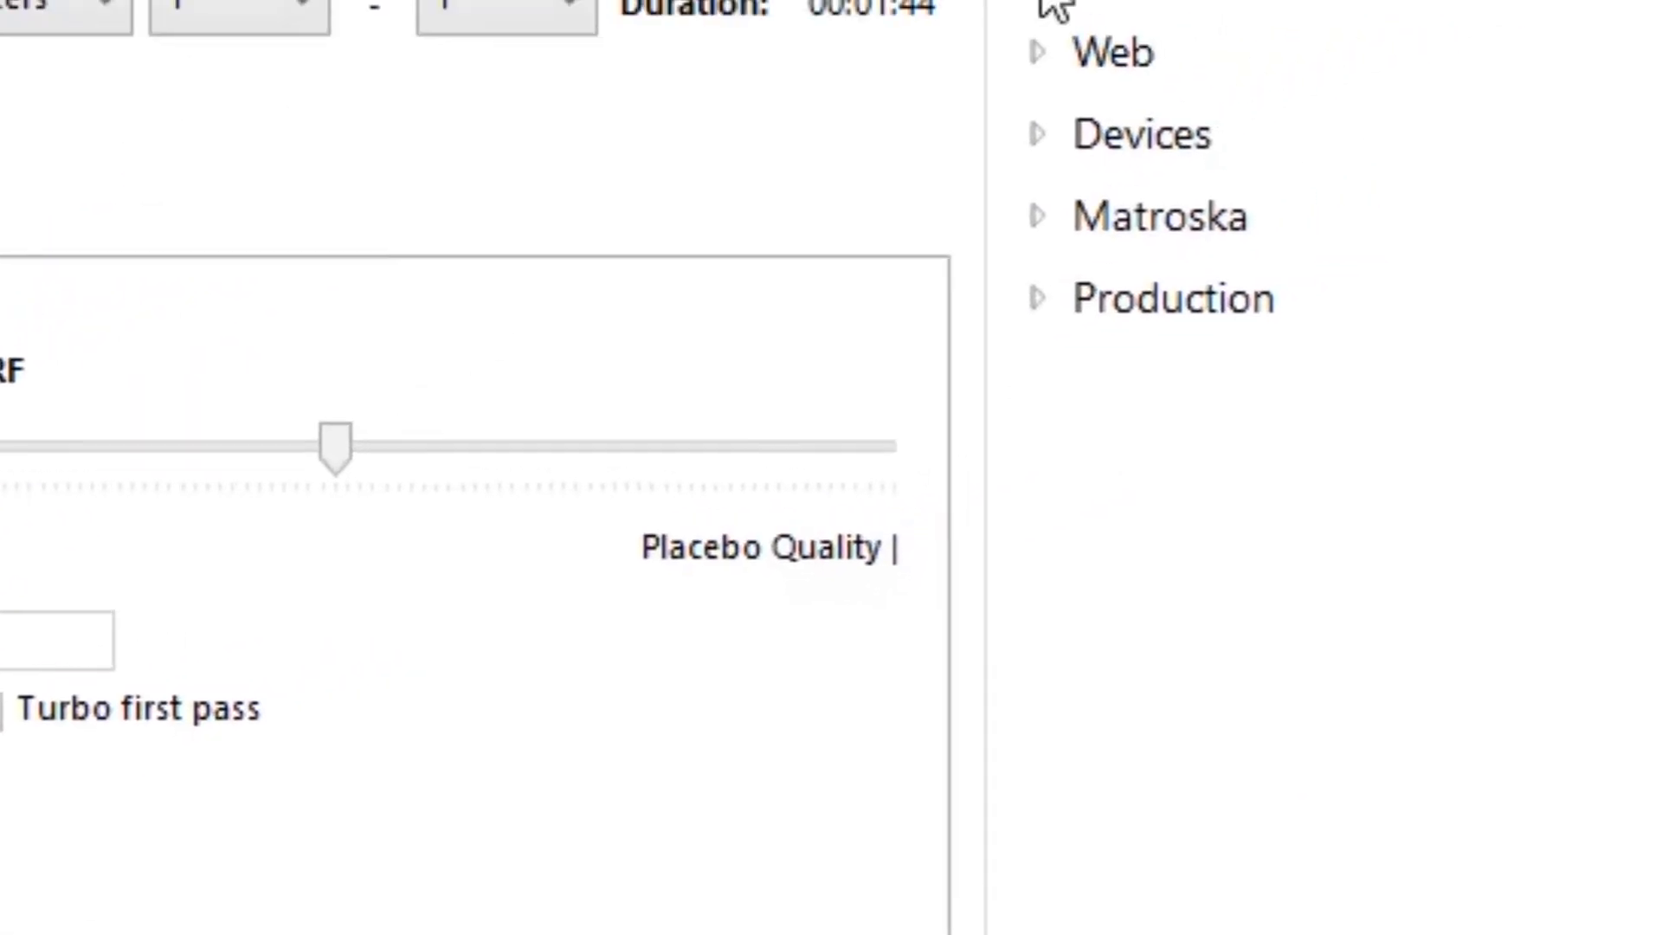
{"action": "left_click", "coordinate": [765, 73]}
{"action": "left_click", "coordinate": [764, 73]}
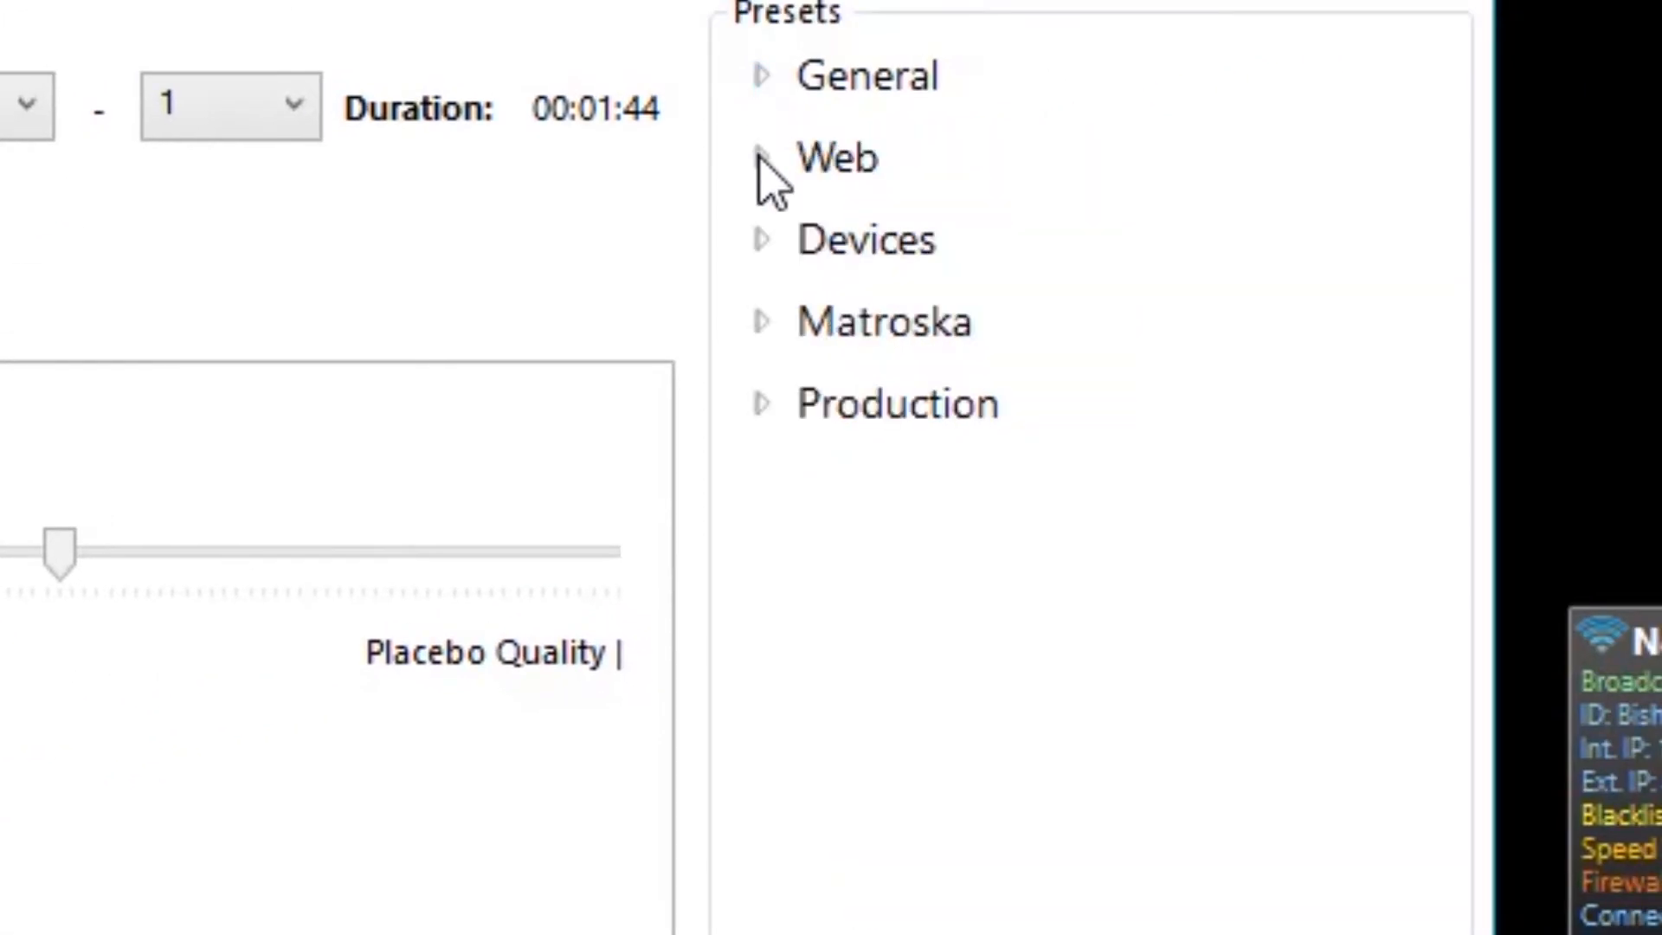
{"action": "left_click", "coordinate": [766, 245]}
{"action": "left_click", "coordinate": [765, 247]}
{"action": "left_click", "coordinate": [750, 160]}
{"action": "left_click", "coordinate": [726, 159]}
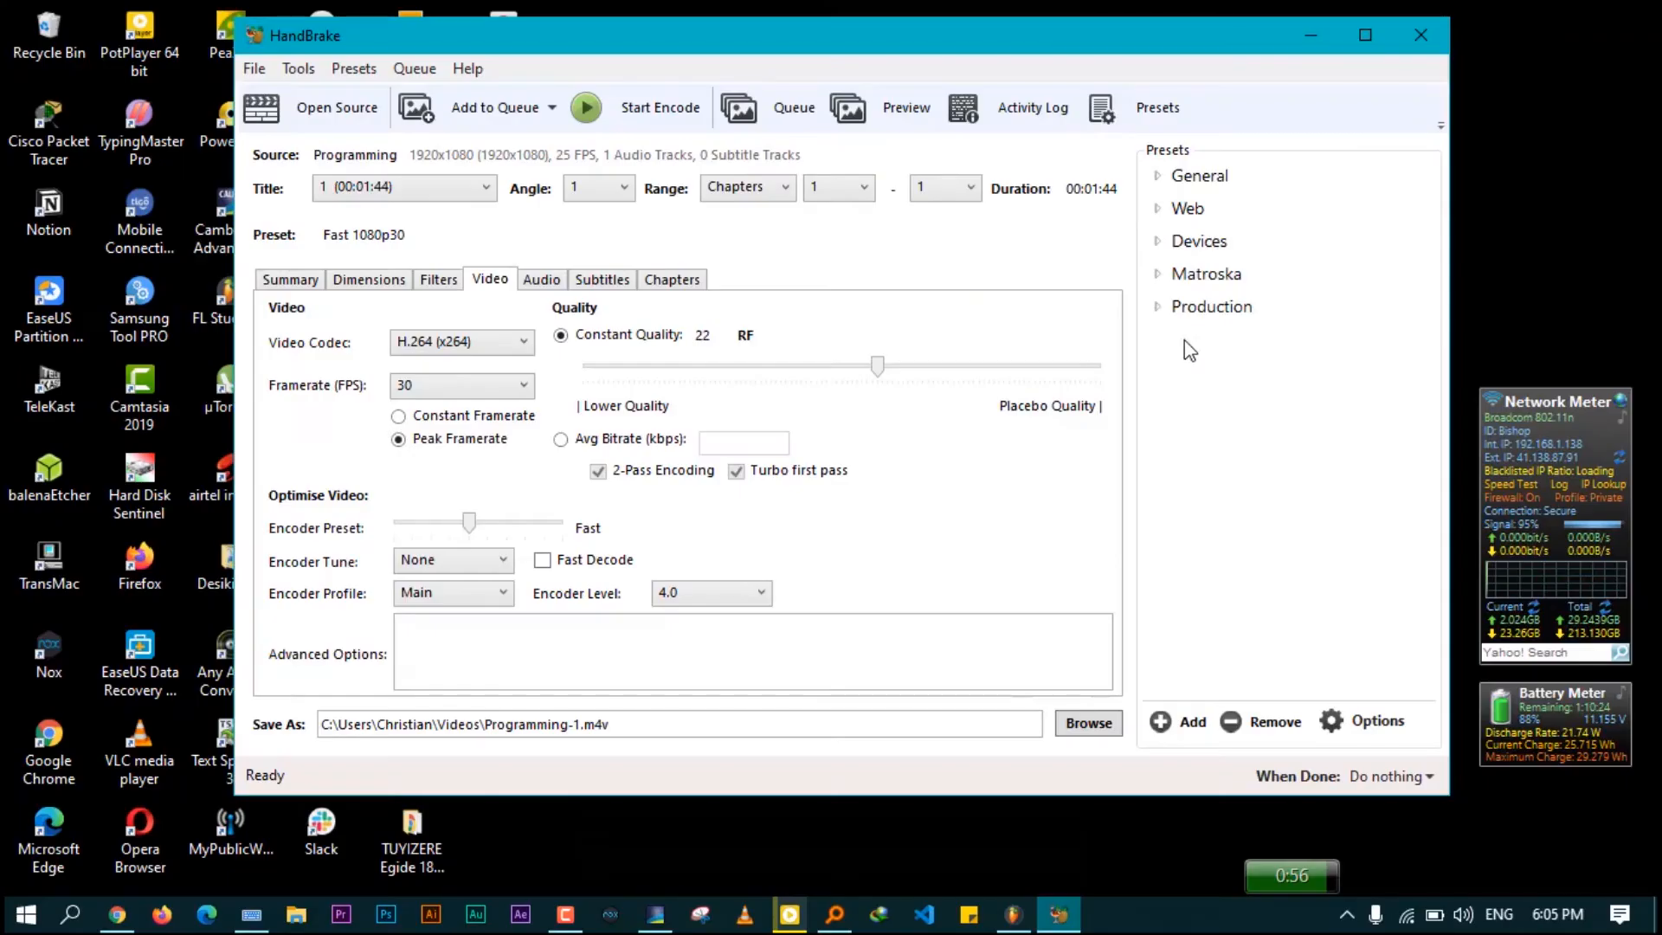
Check the Production presets and the framerate options, and set the video's constant quality to RF 28
{"action": "left_click", "coordinate": [1159, 309]}
{"action": "left_click", "coordinate": [1160, 308]}
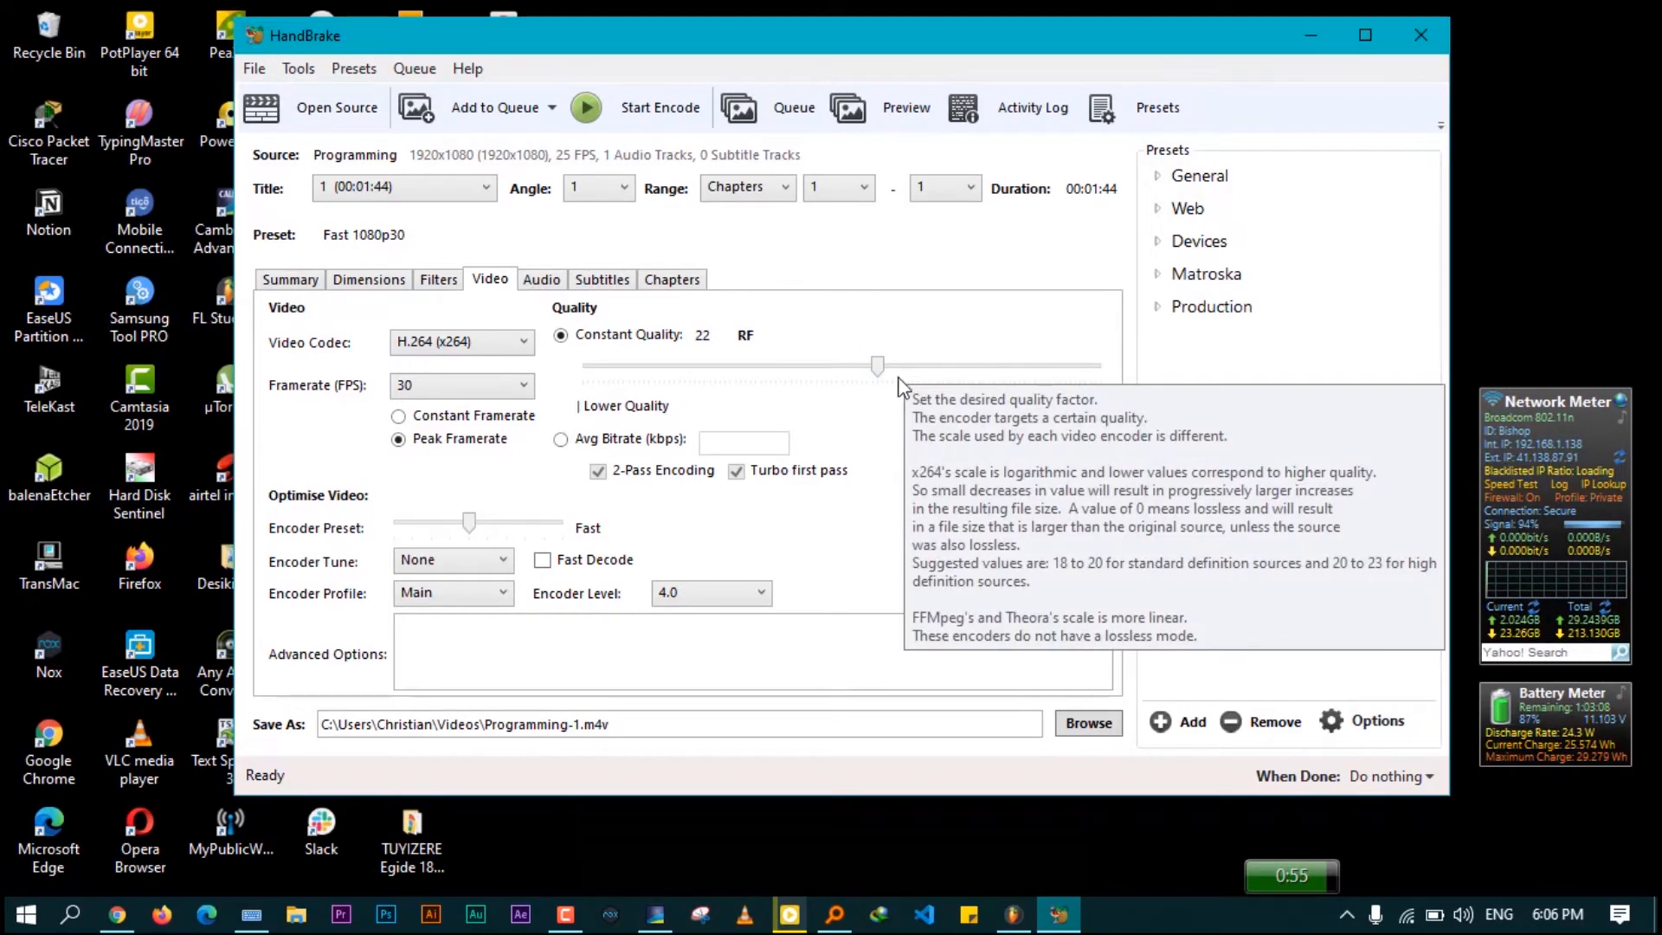
{"action": "mouse_move", "coordinate": [879, 371]}
{"action": "left_mouse_down"}
{"action": "mouse_move", "coordinate": [815, 366]}
{"action": "mouse_move", "coordinate": [871, 356]}
{"action": "left_mouse_up"}
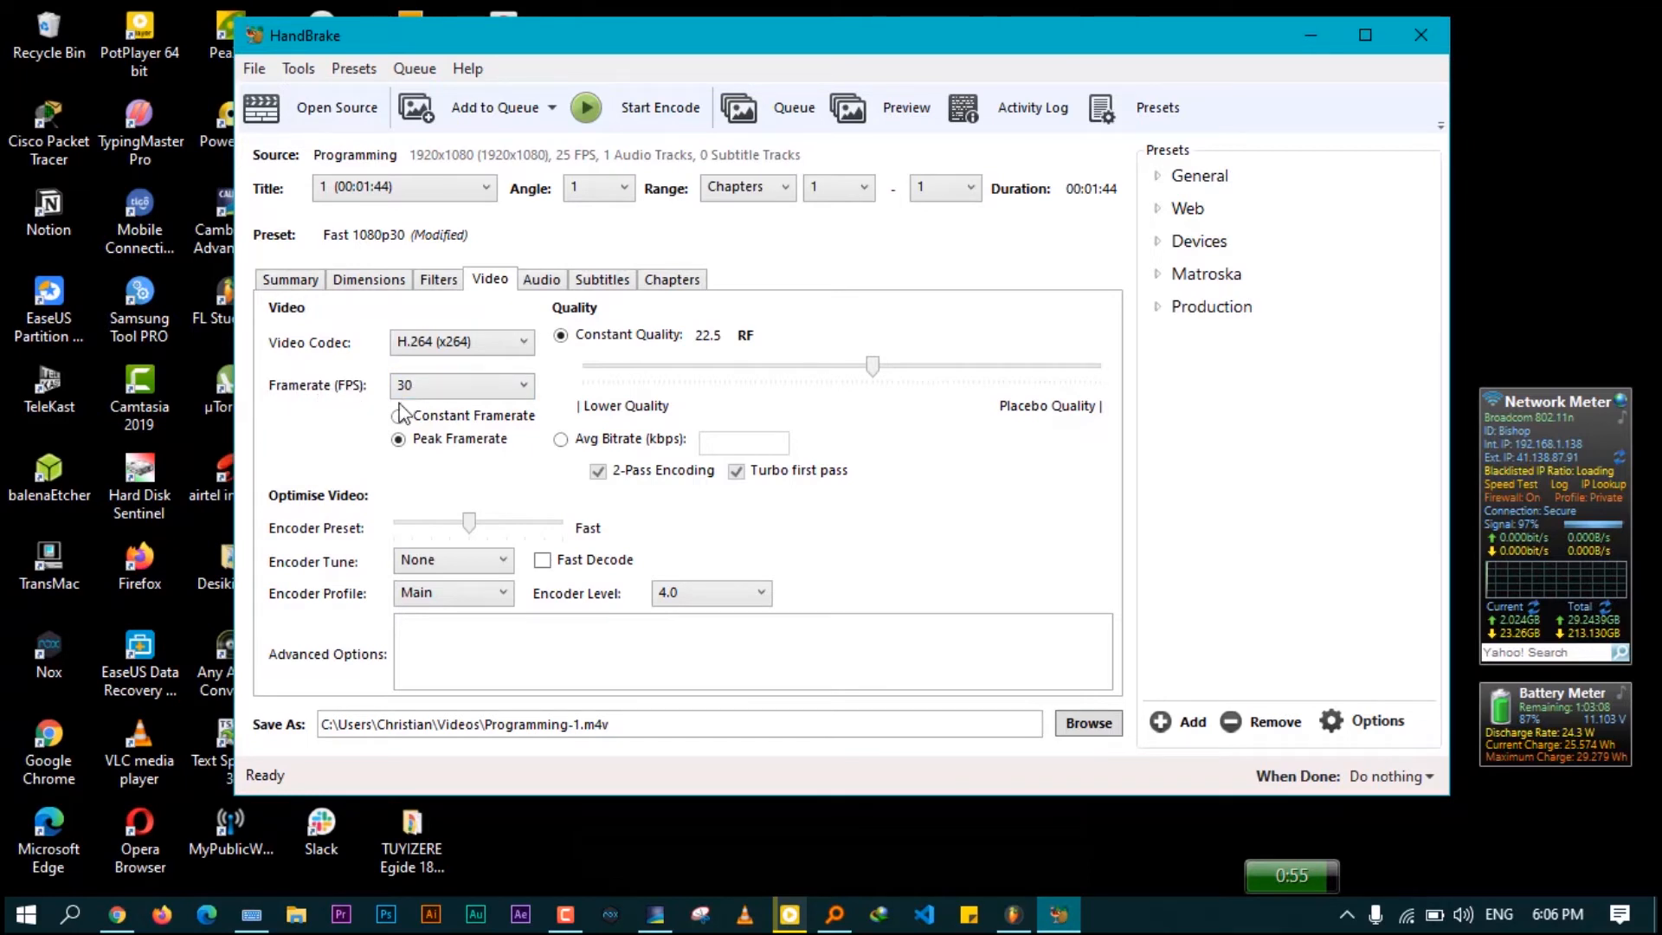
{"action": "left_click", "coordinate": [445, 387]}
{"action": "left_click", "coordinate": [447, 394]}
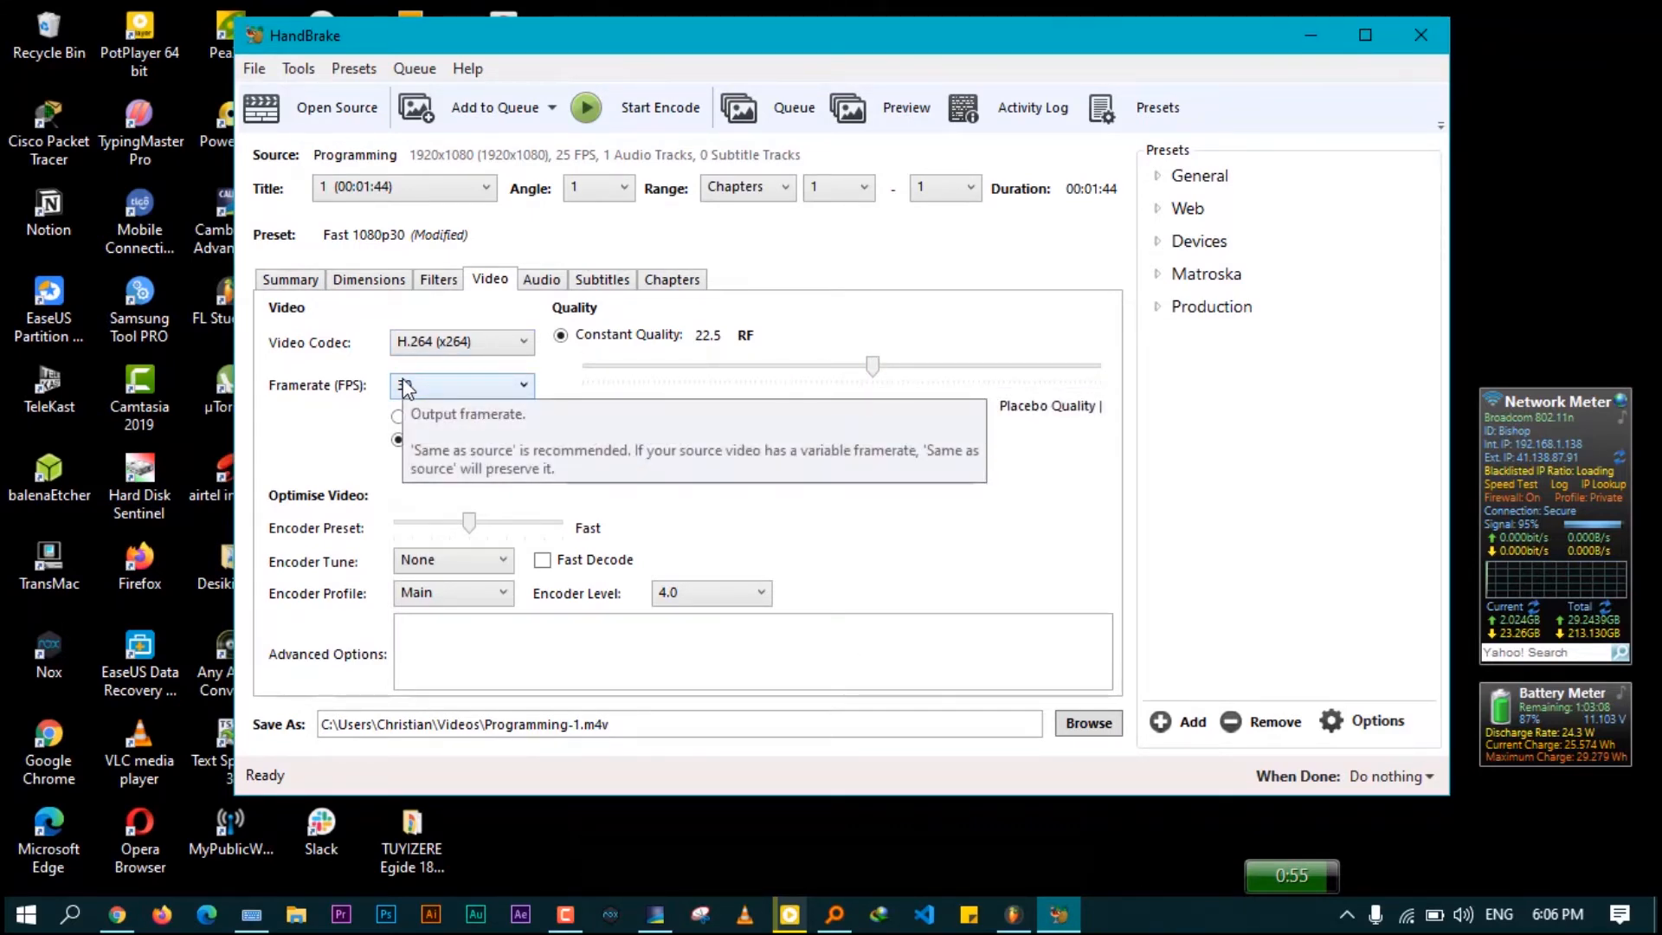
{"action": "left_click_drag", "start_coordinate": [873, 364], "coordinate": [817, 363]}
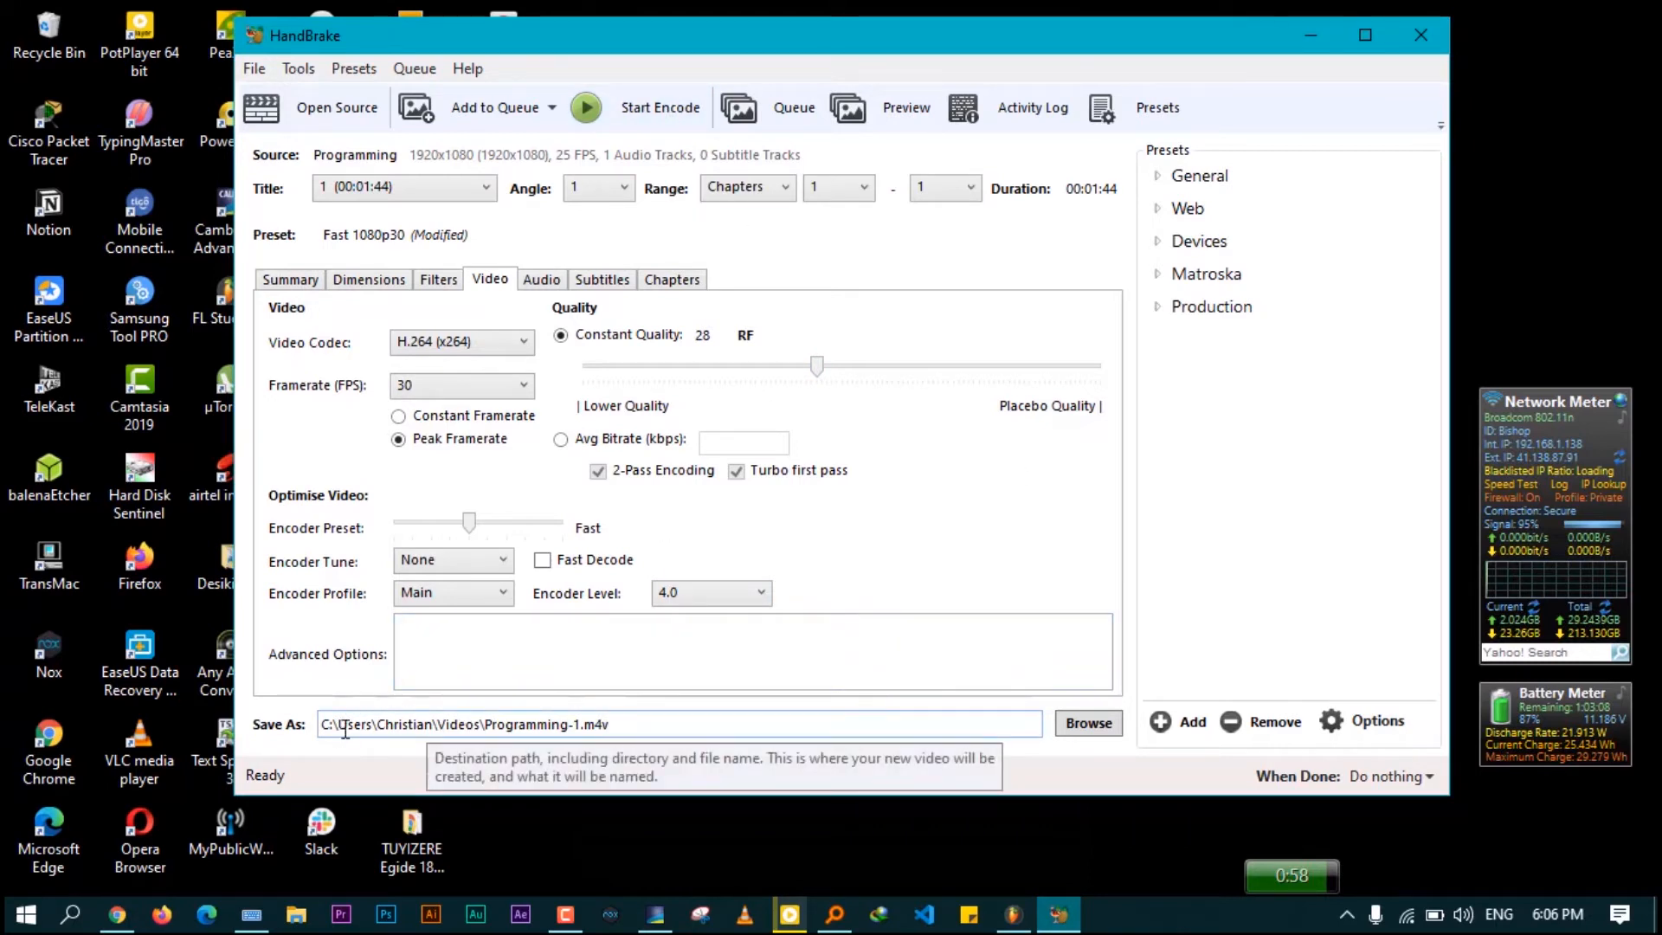
{"action": "left_click", "coordinate": [1074, 725]}
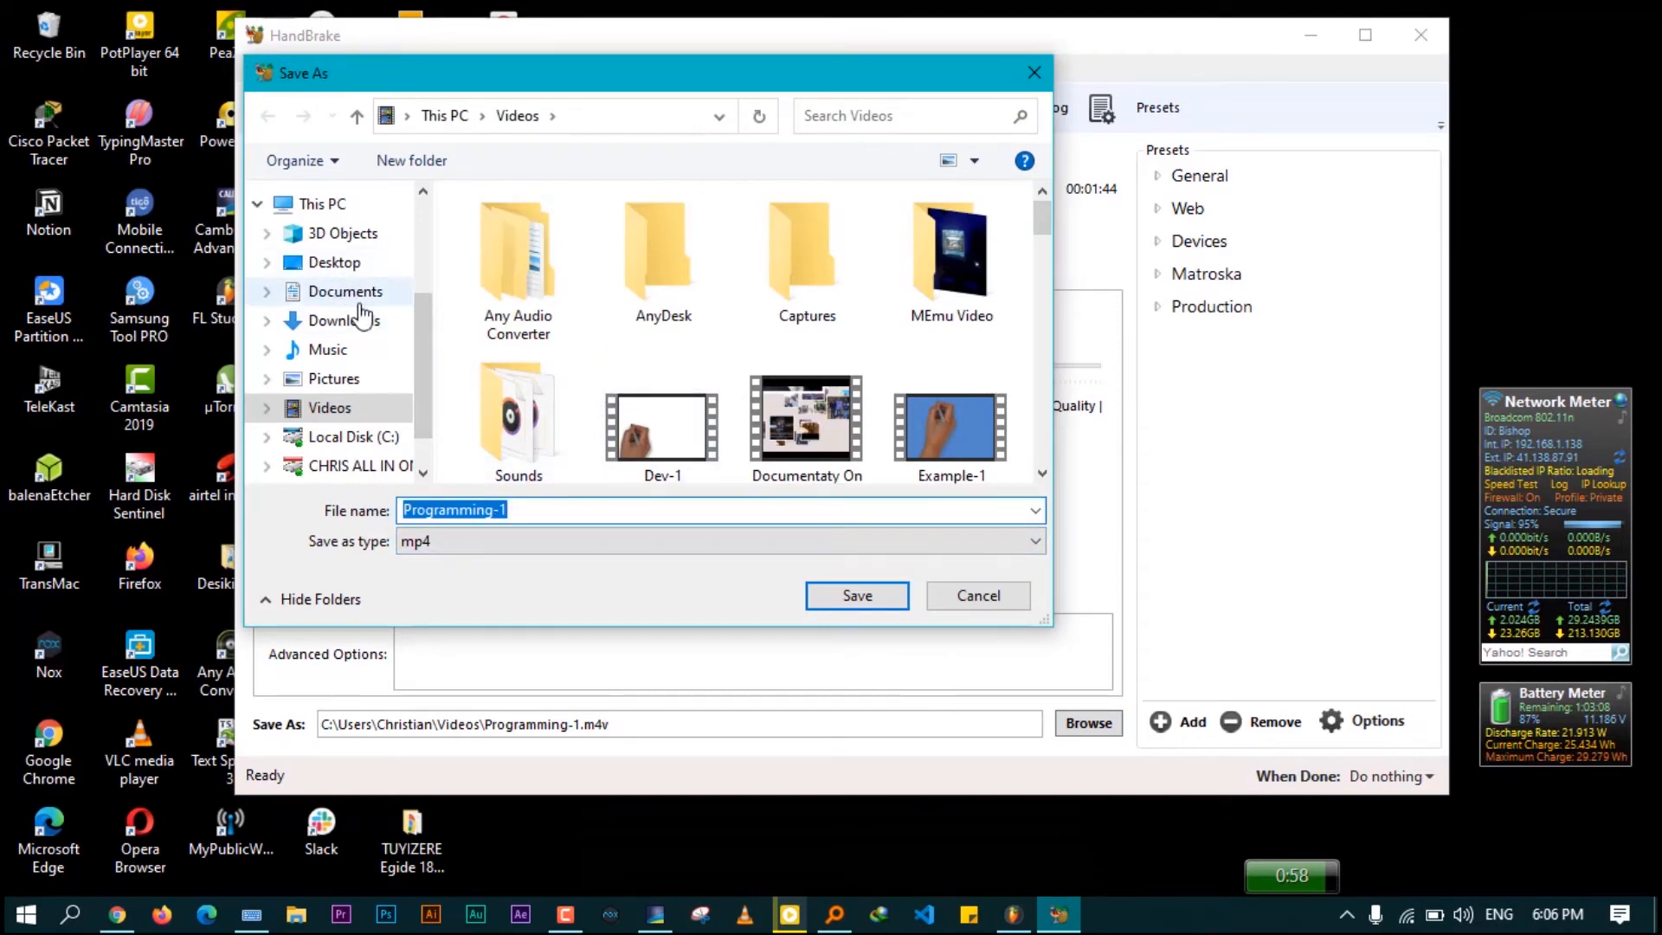
{"action": "left_click", "coordinate": [334, 262]}
{"action": "double_click", "coordinate": [551, 509]}
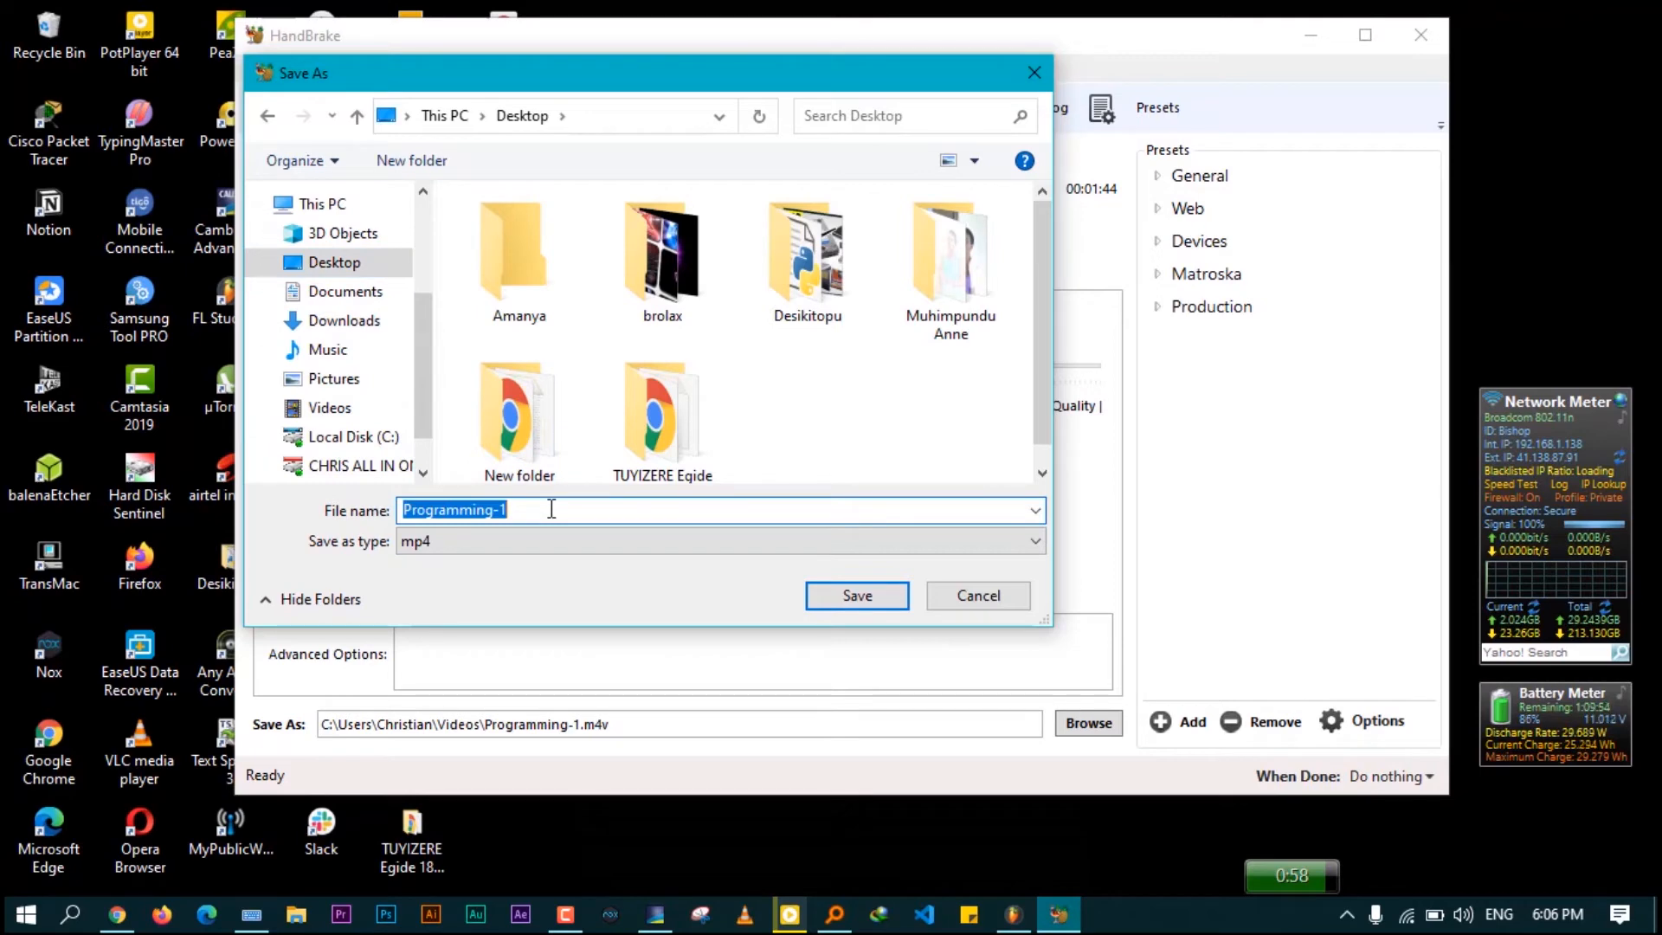
{"action": "type", "text": "video cobver"}
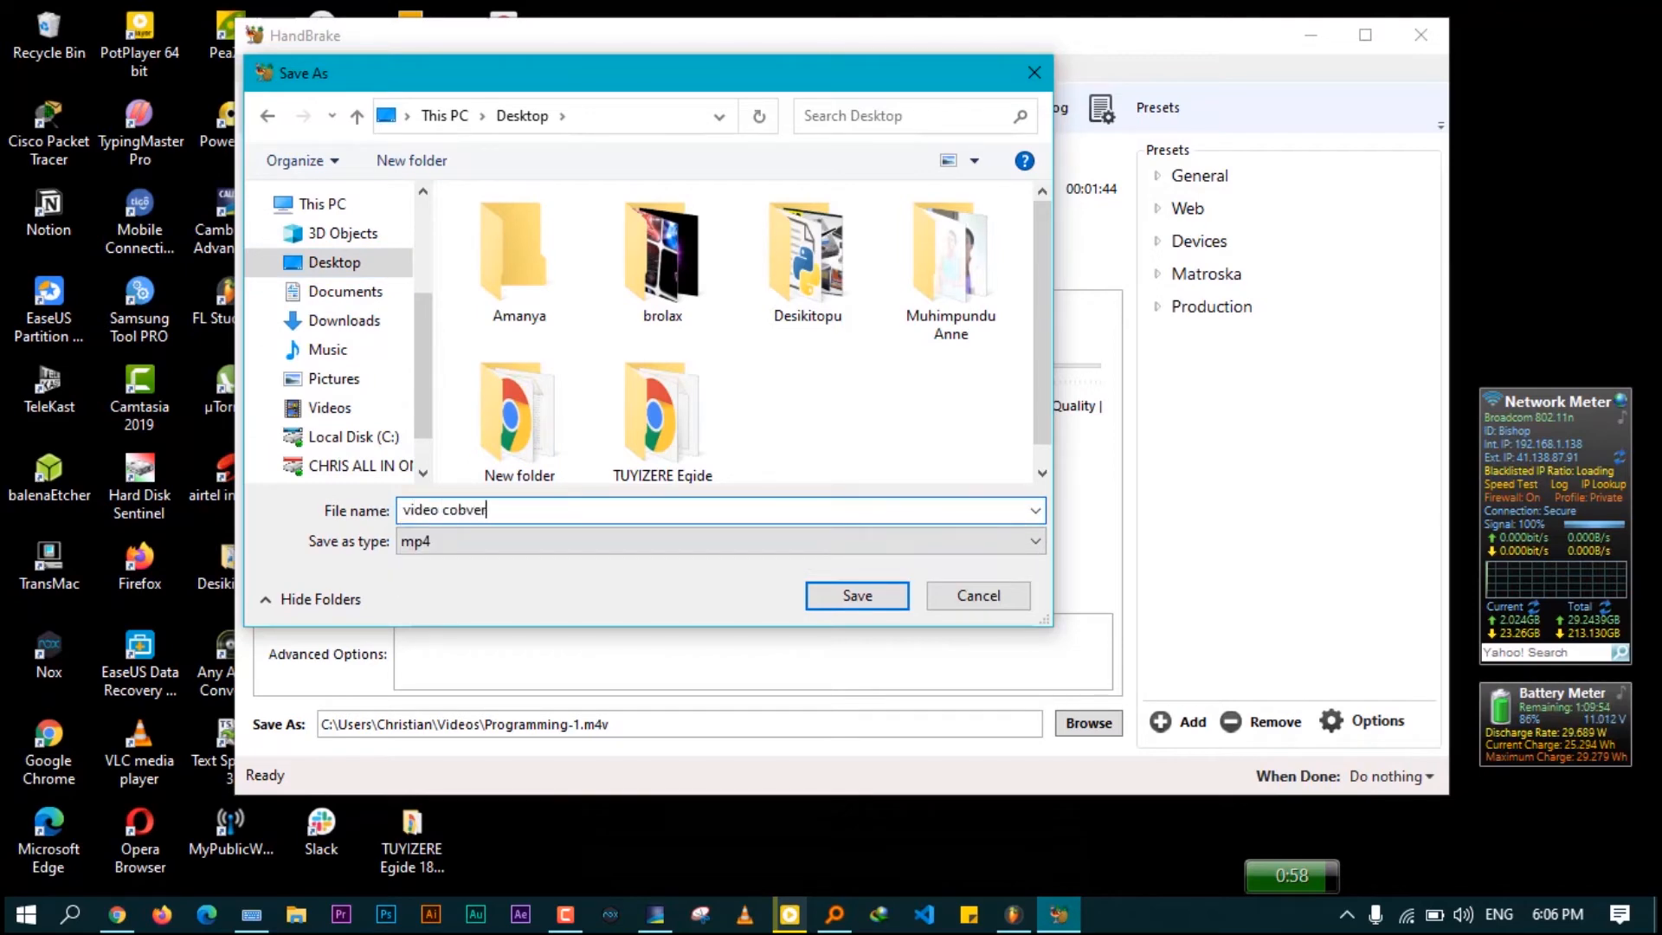
{"action": "key", "text": "Return"}
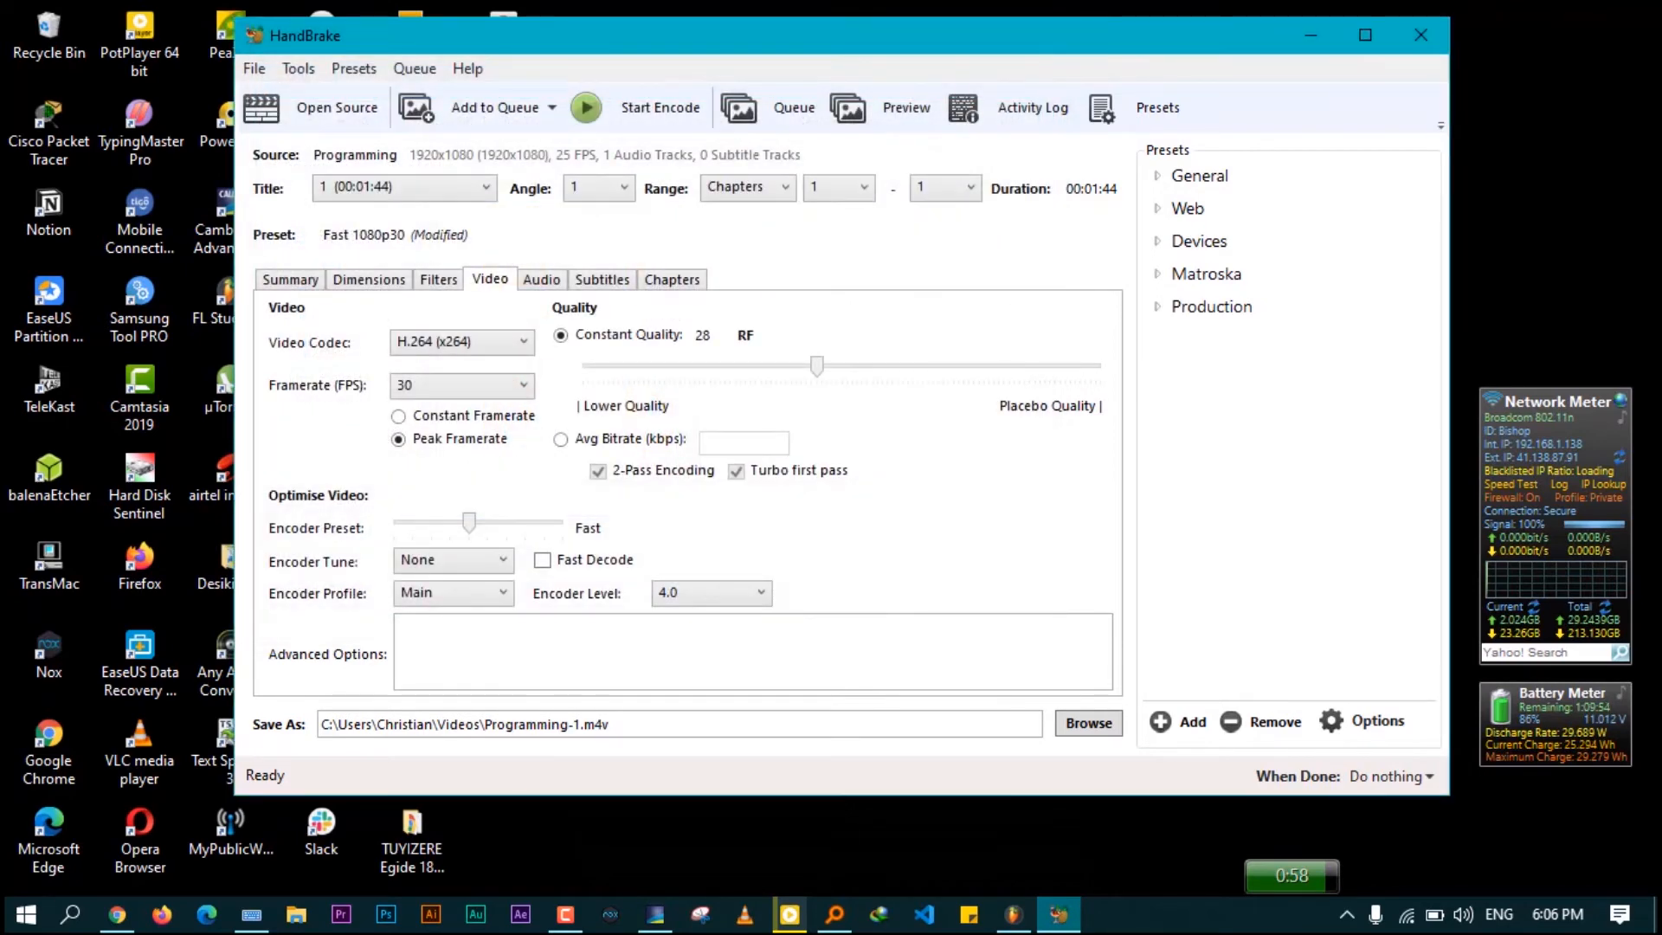
Set the output destination to an mp4-type file named Video Compressed on the Desktop and start the encode
{"action": "left_click", "coordinate": [1089, 723]}
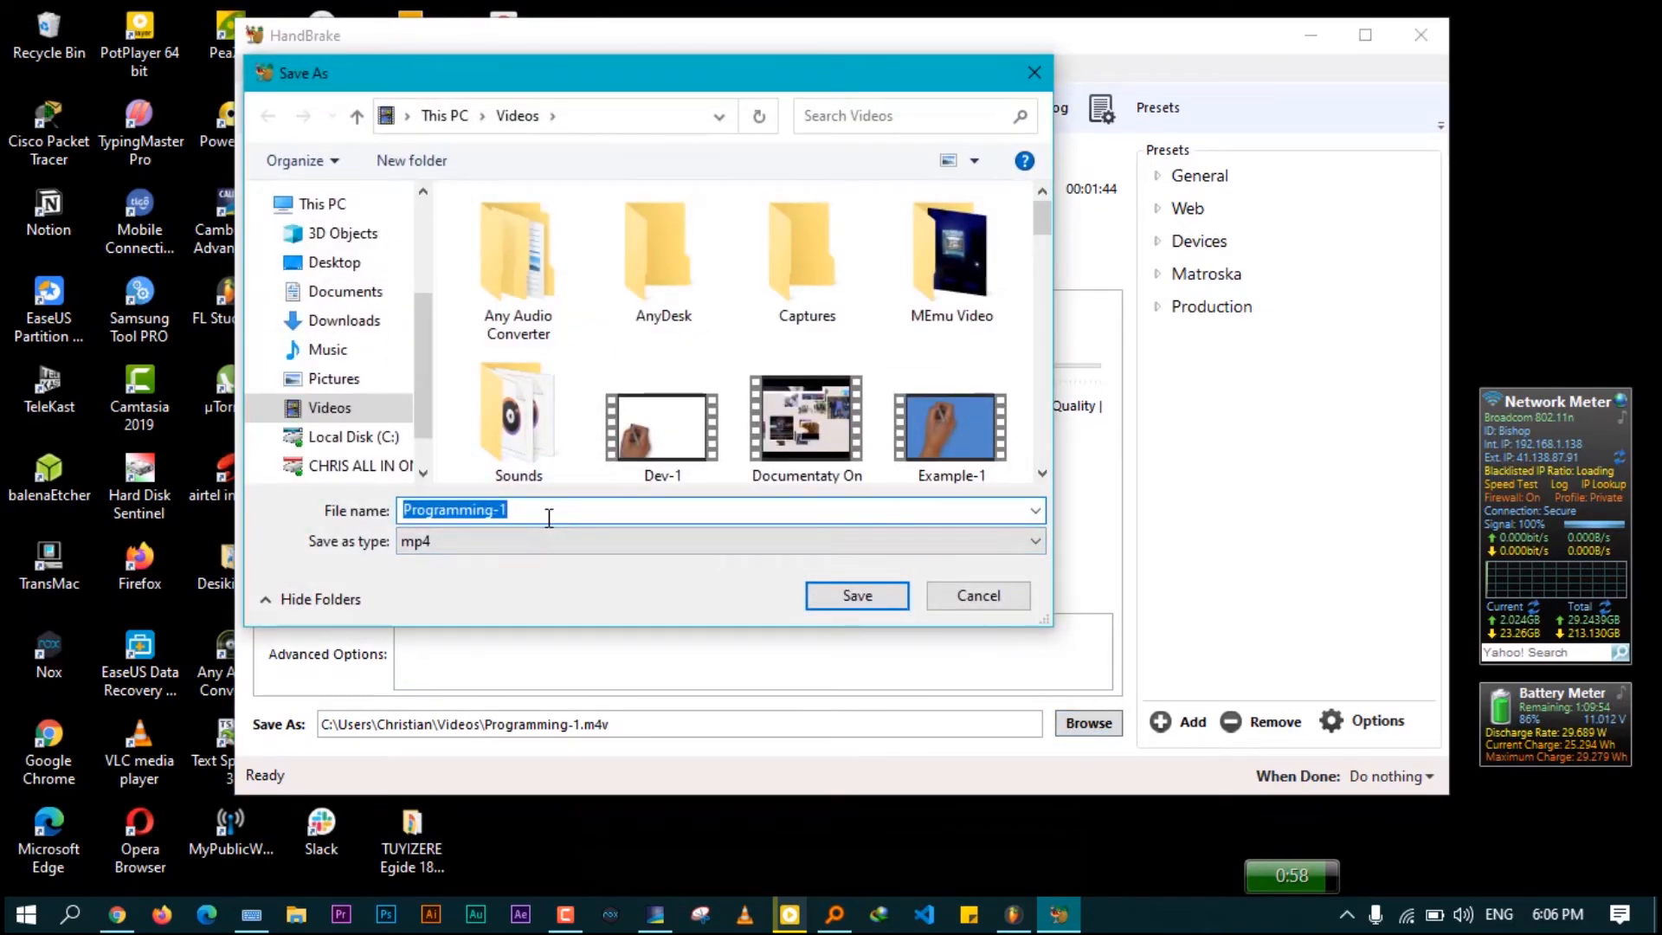
{"action": "key", "text": "BackSpace"}
{"action": "left_click", "coordinate": [334, 262]}
{"action": "left_click", "coordinate": [524, 511]}
{"action": "type", "text": "Video Com"}
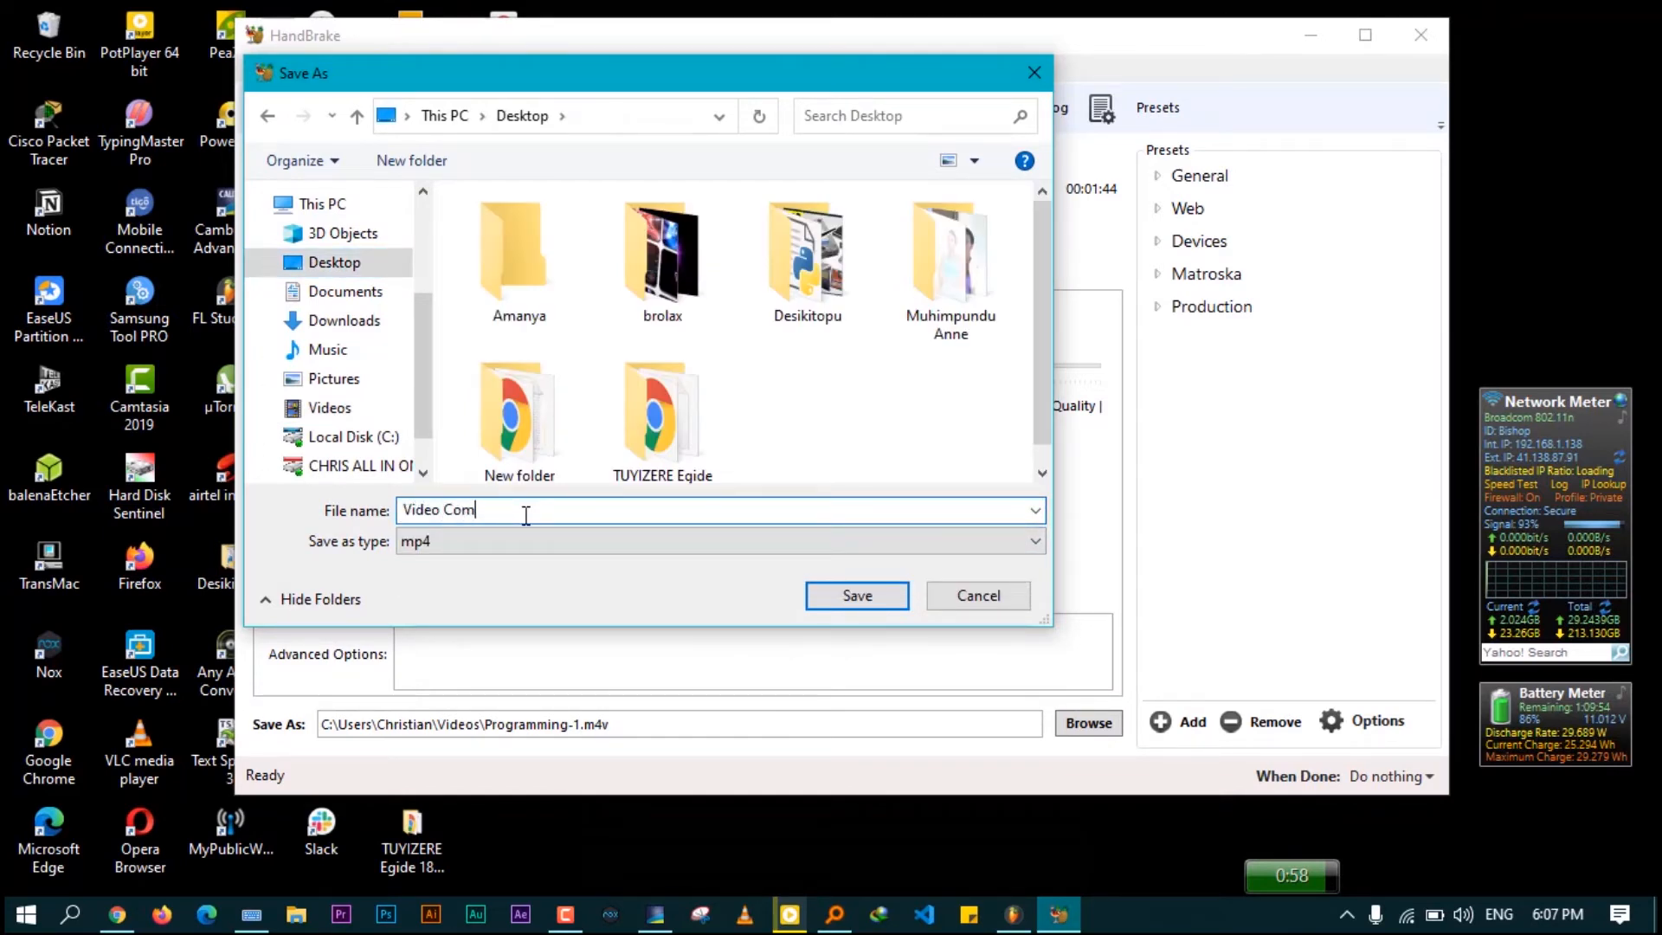
{"action": "type", "text": "pressed"}
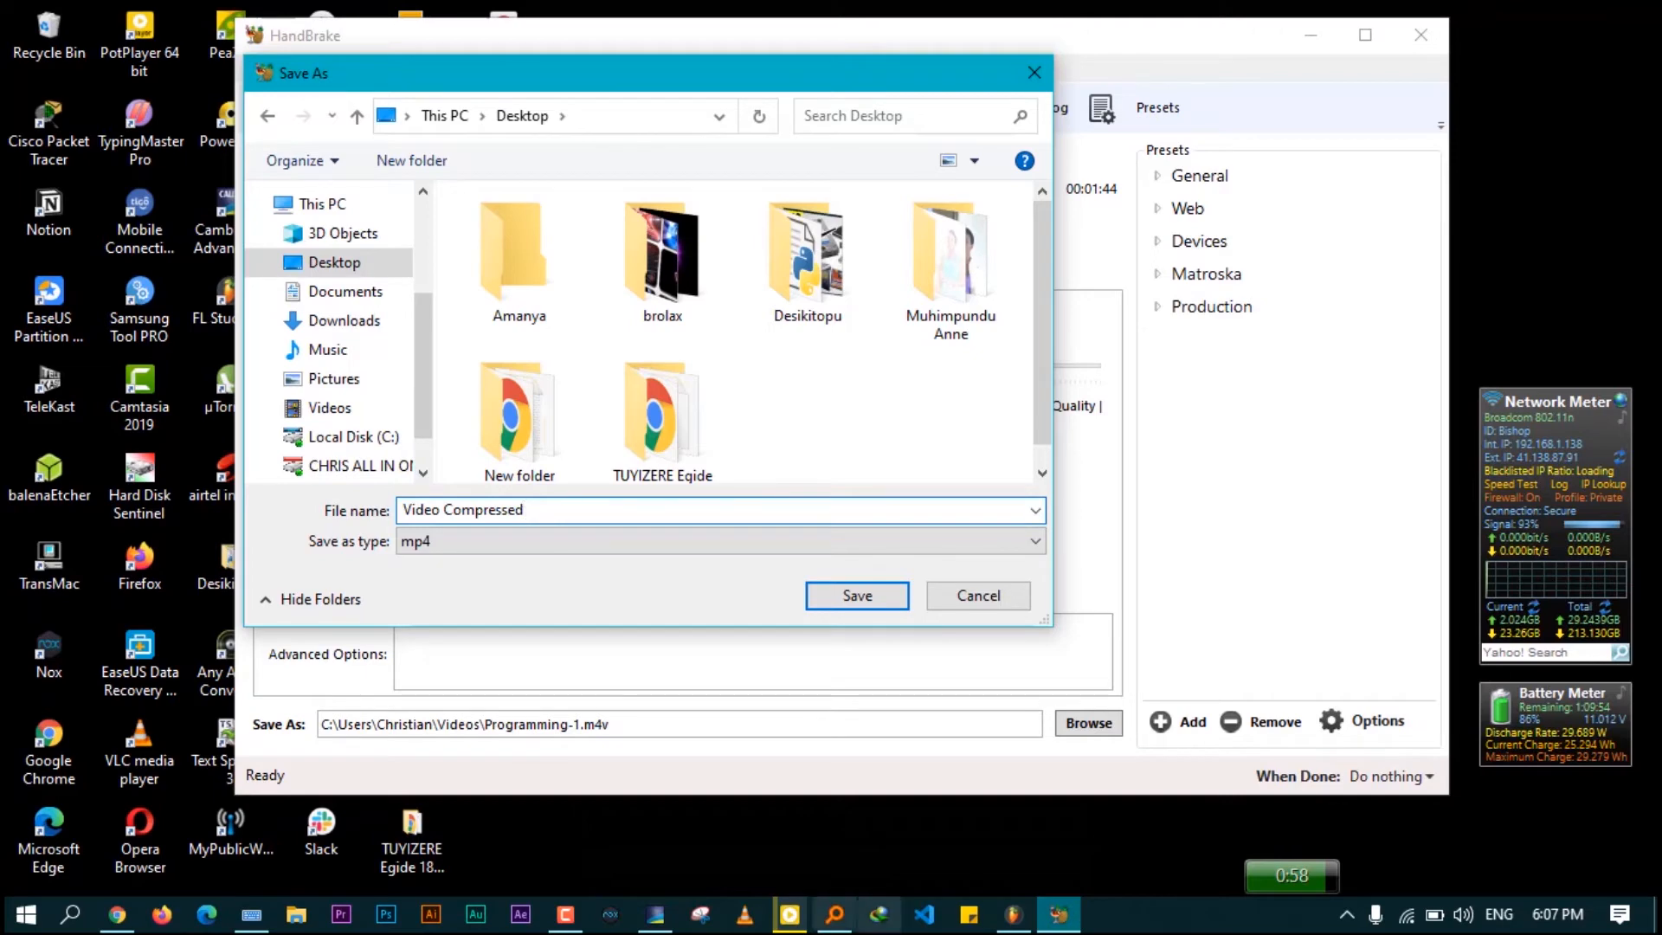
{"action": "left_click", "coordinate": [837, 600]}
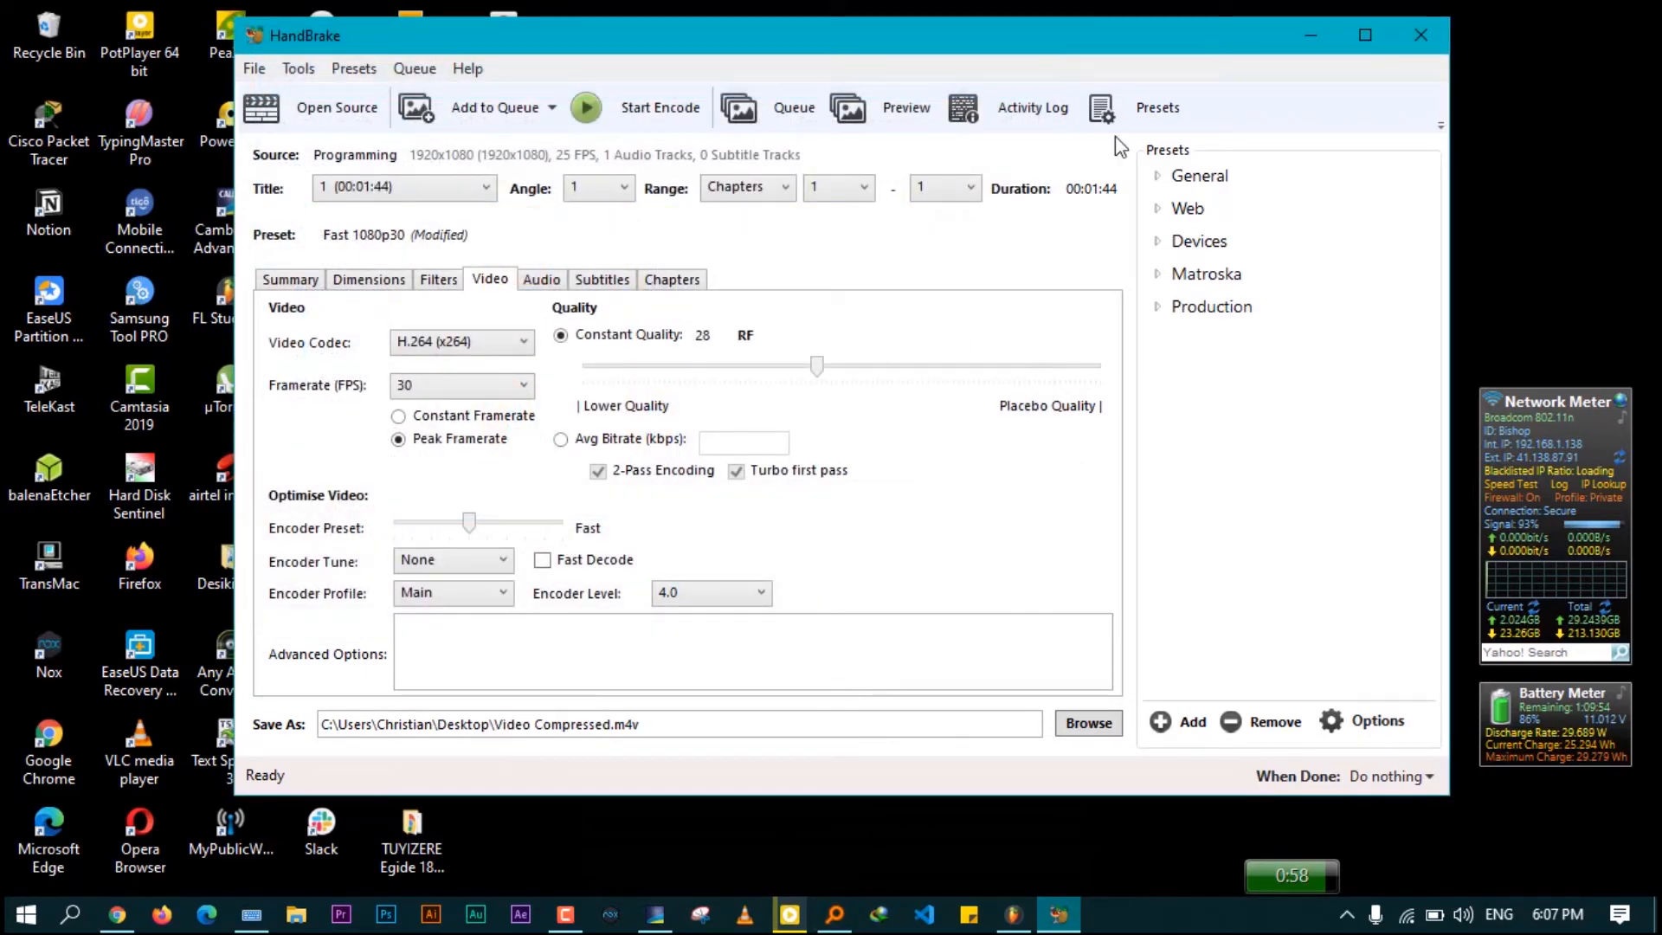
{"action": "left_click", "coordinate": [655, 115]}
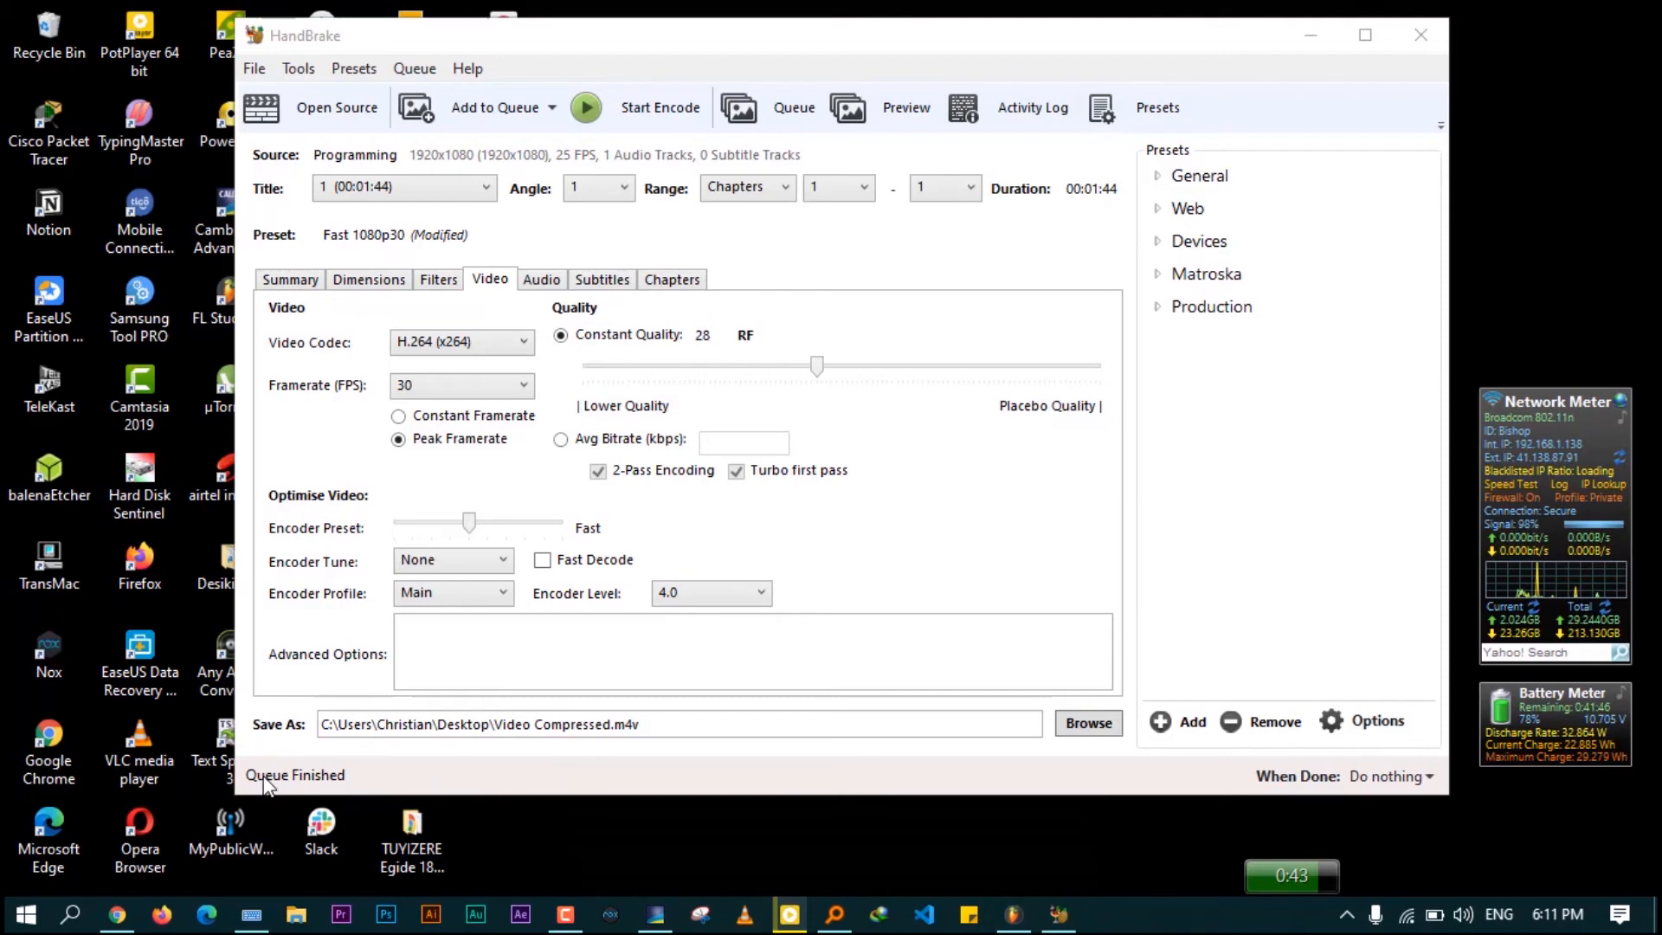
Minimize HandBrake and examine the general properties and details of the Video Compressed file on the desktop, closing its properties window
{"action": "left_click", "coordinate": [1316, 34]}
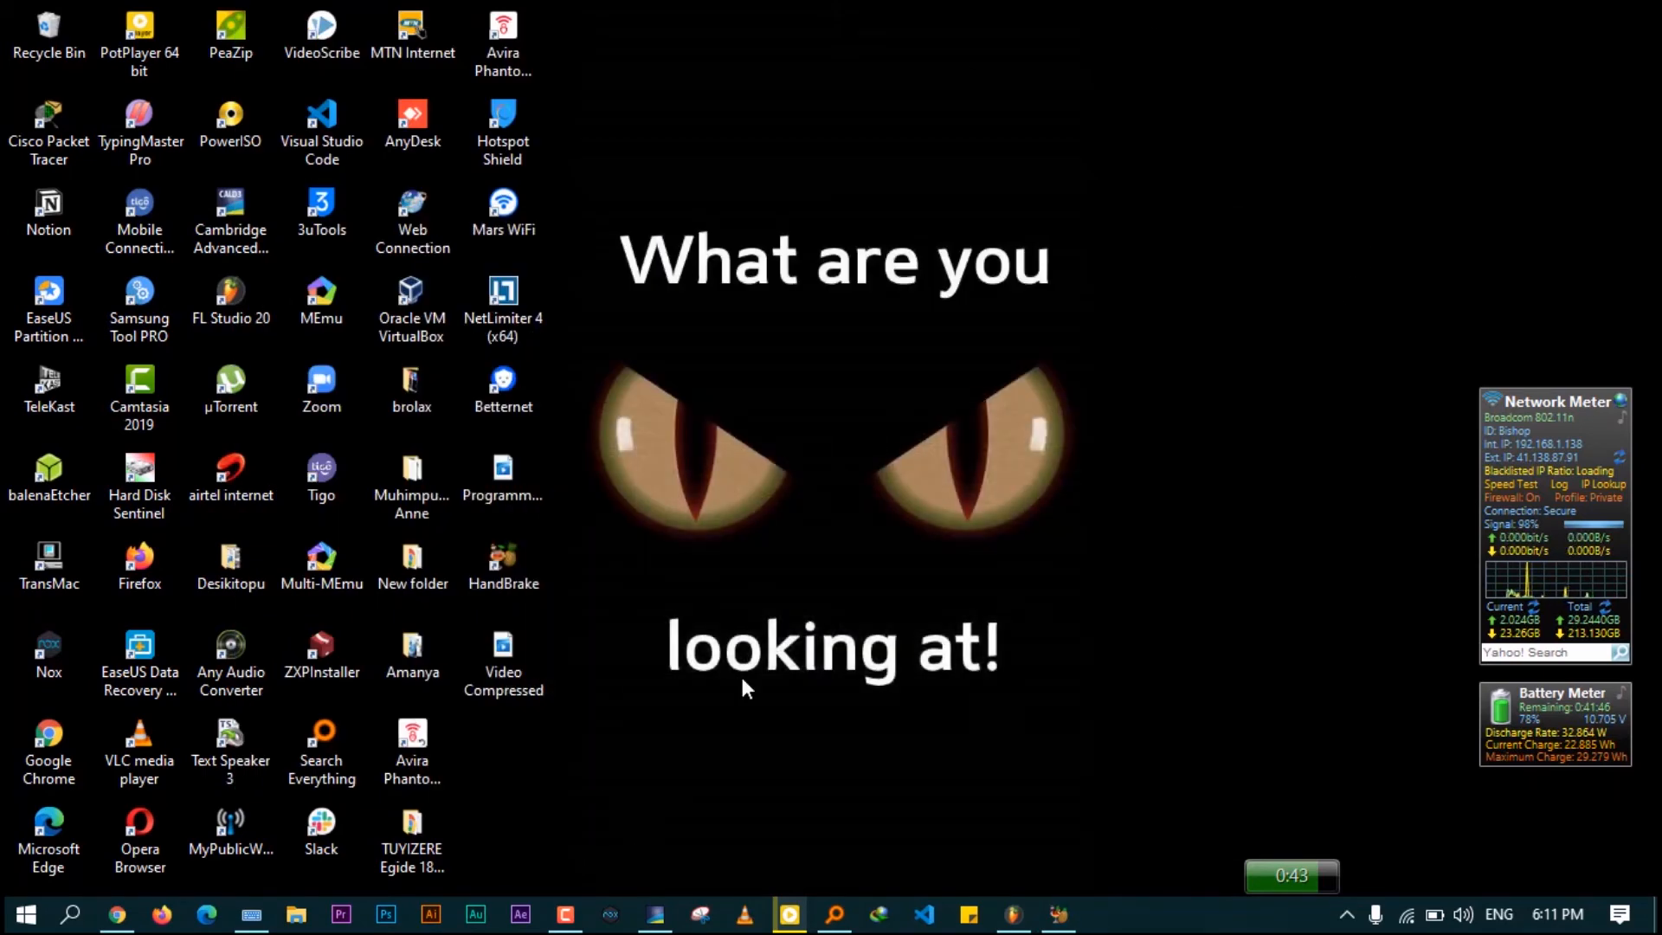
{"action": "right_click", "coordinate": [485, 684]}
{"action": "left_click", "coordinate": [554, 877]}
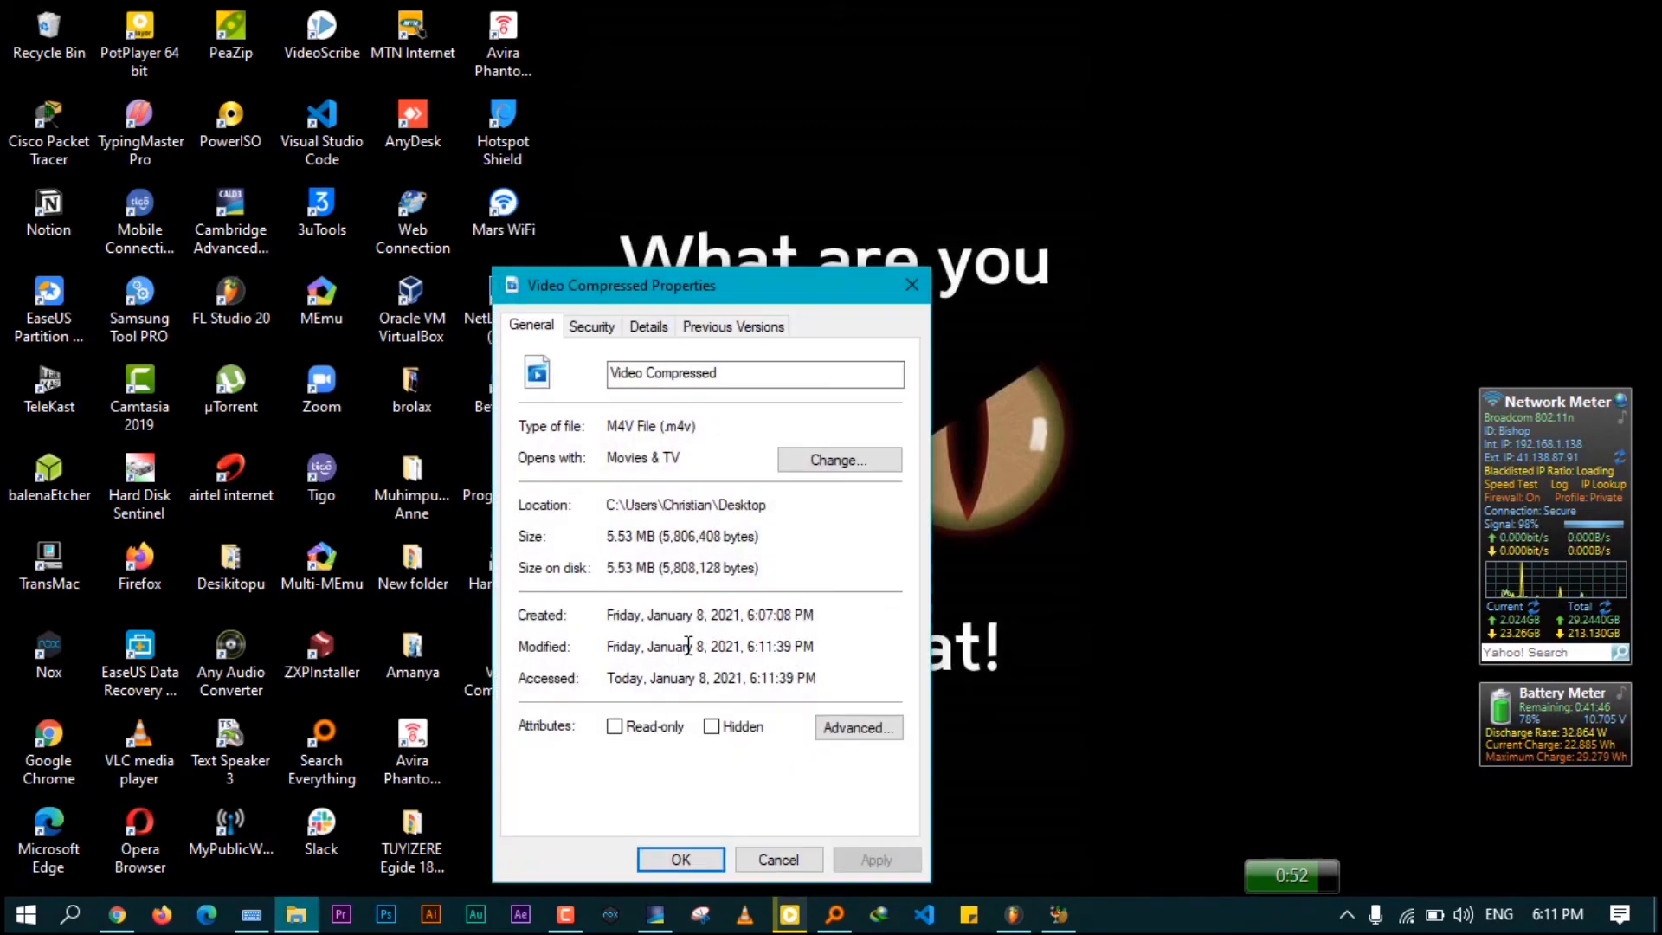
{"action": "left_click_drag", "start_coordinate": [640, 290], "coordinate": [1058, 136]}
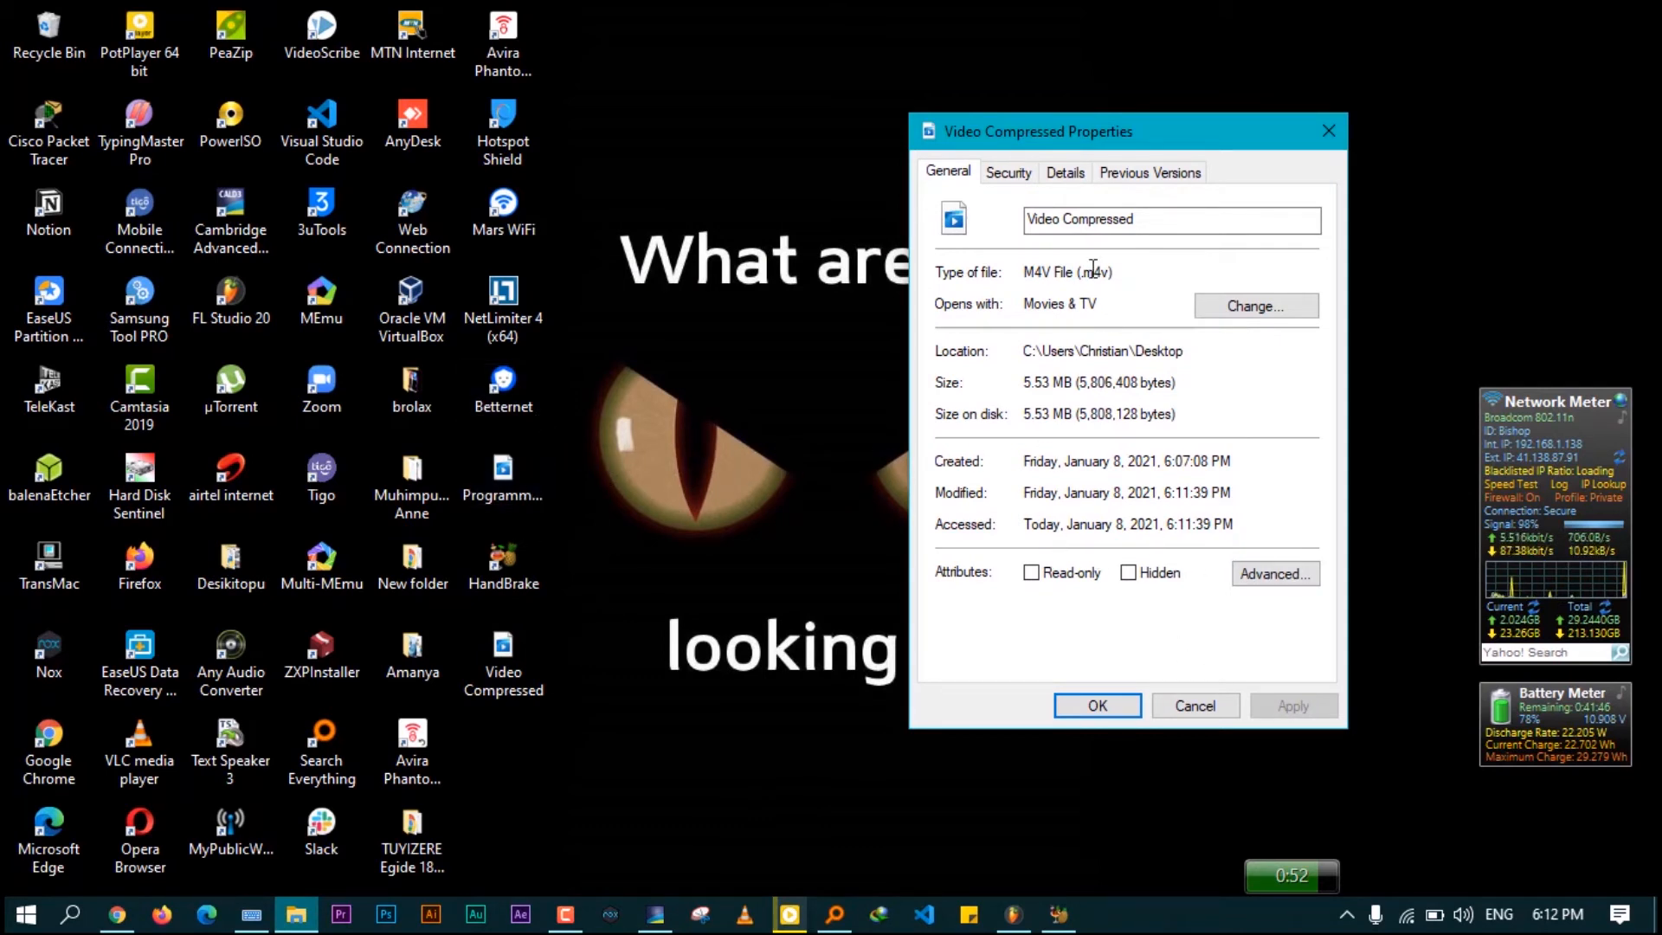
{"action": "left_click", "coordinate": [1056, 174]}
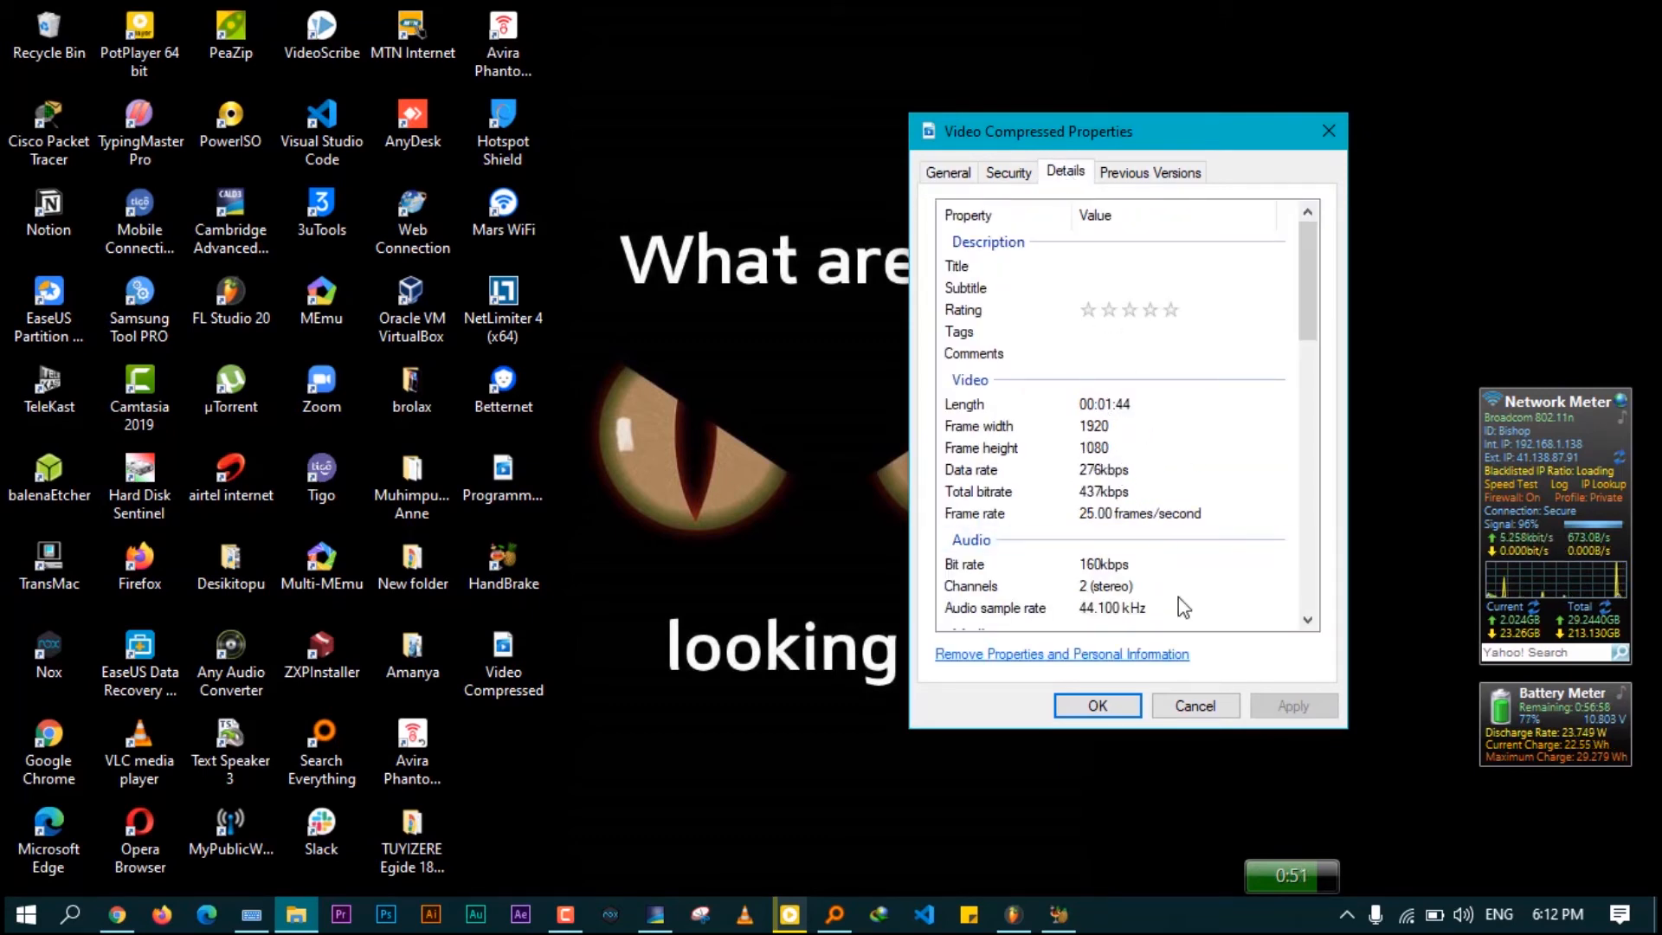
{"action": "left_click", "coordinate": [1191, 705]}
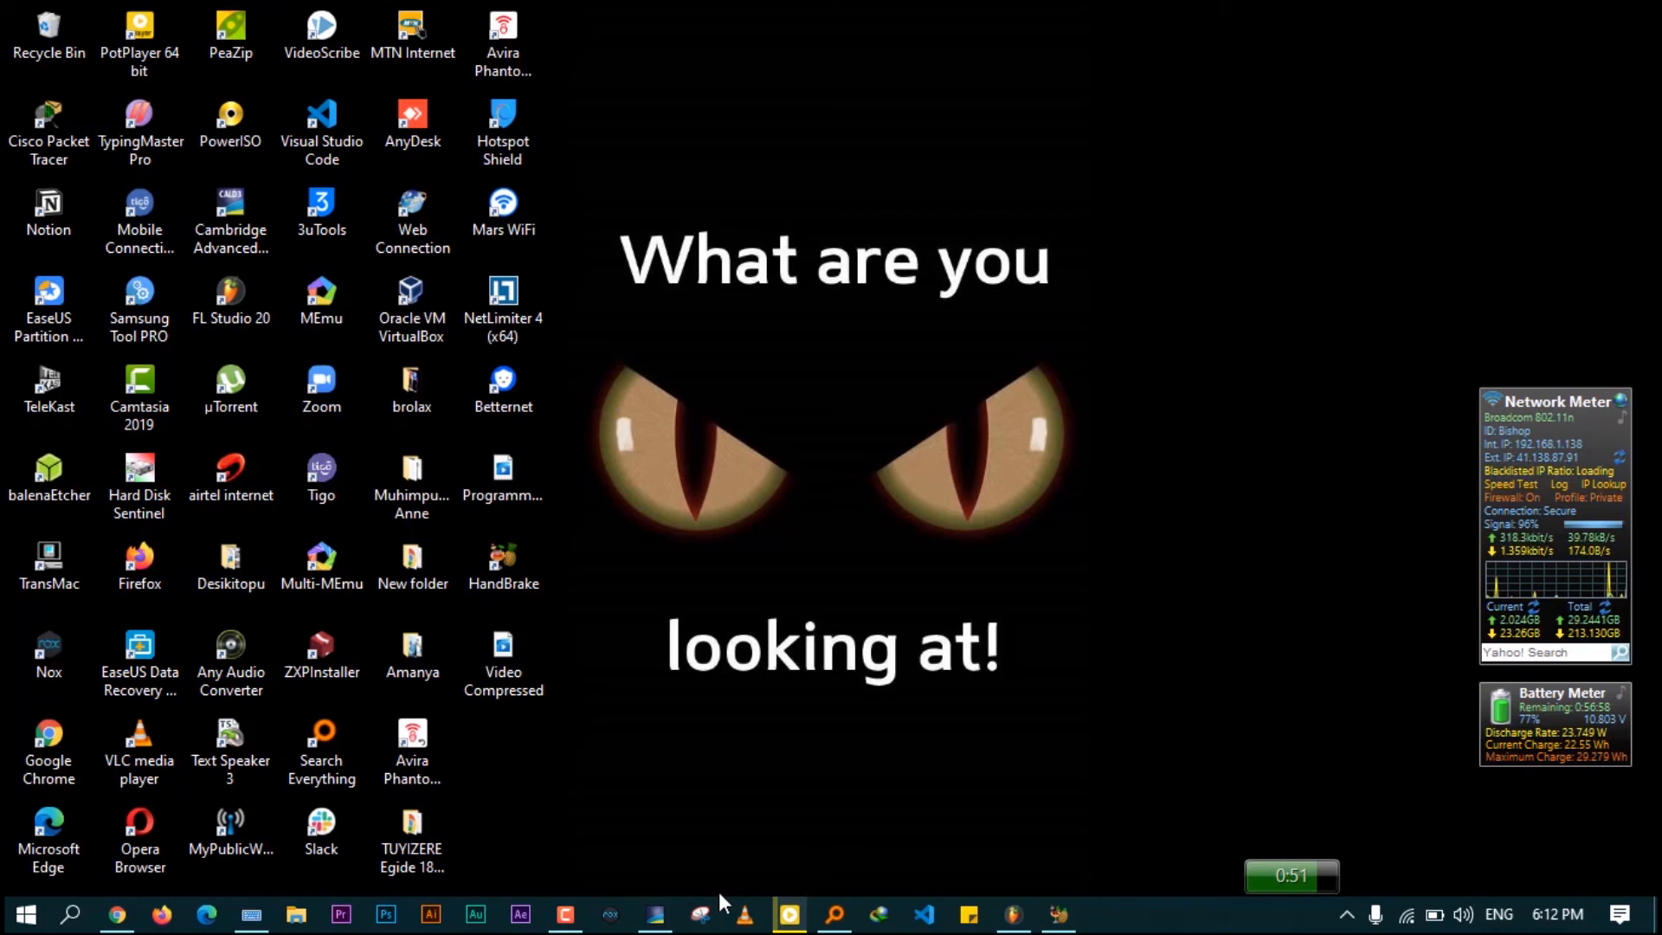
Open VLC media player, add the Programming video from the desktop to its playlist and play it
{"action": "left_click", "coordinate": [743, 916]}
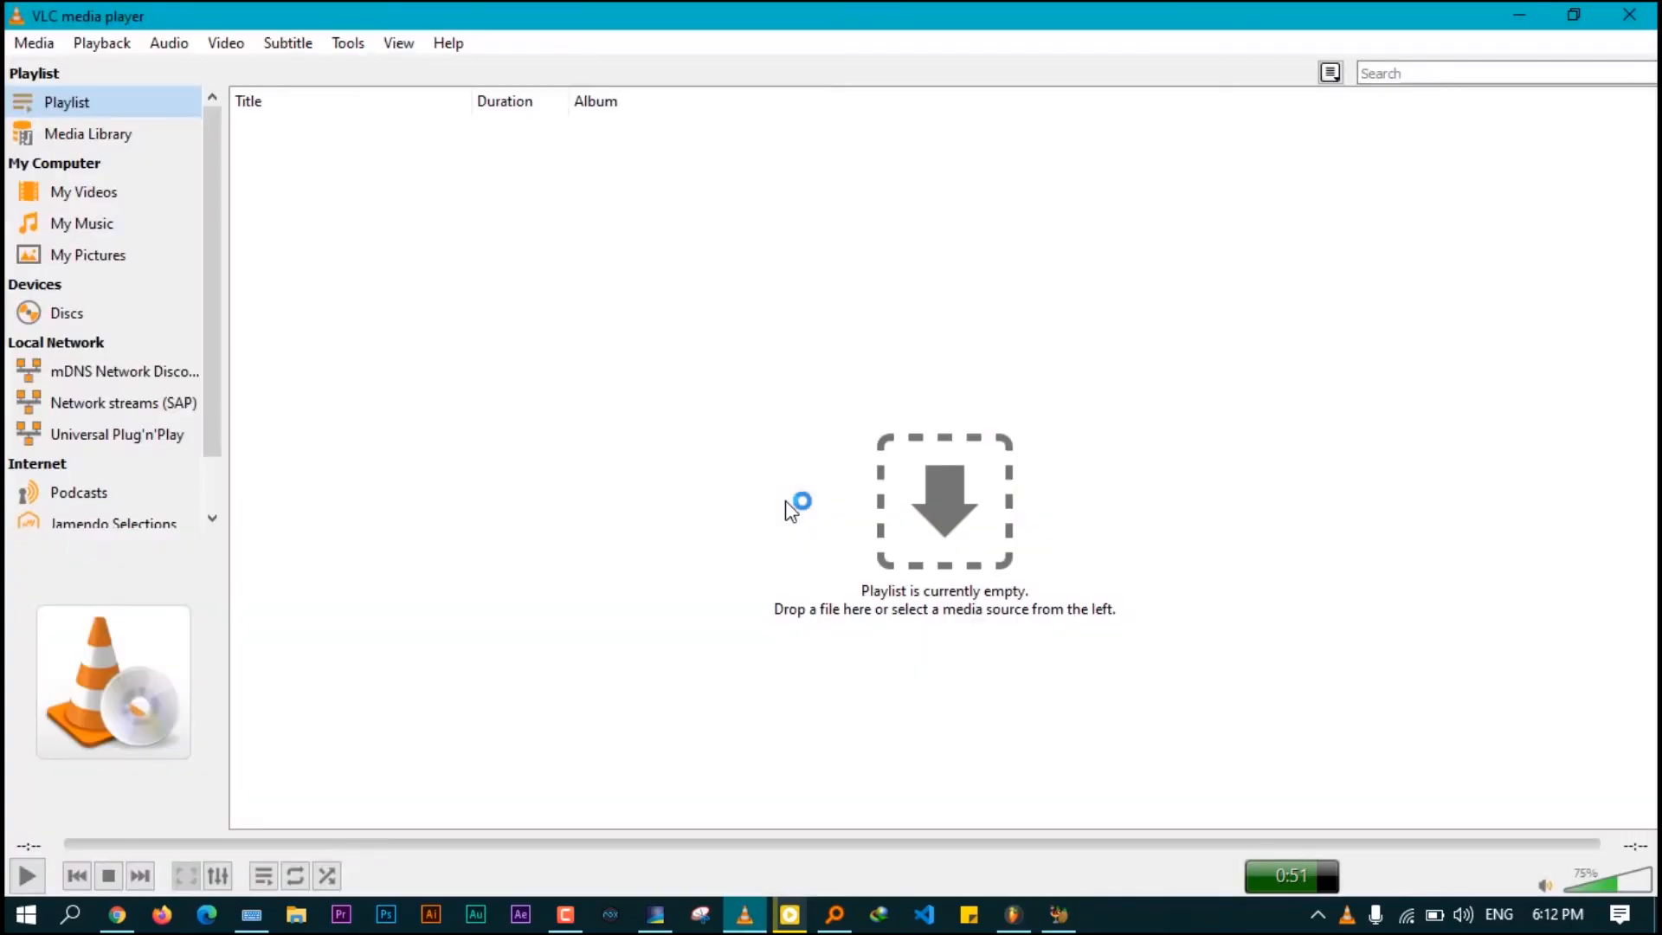
{"action": "double_click", "coordinate": [348, 12]}
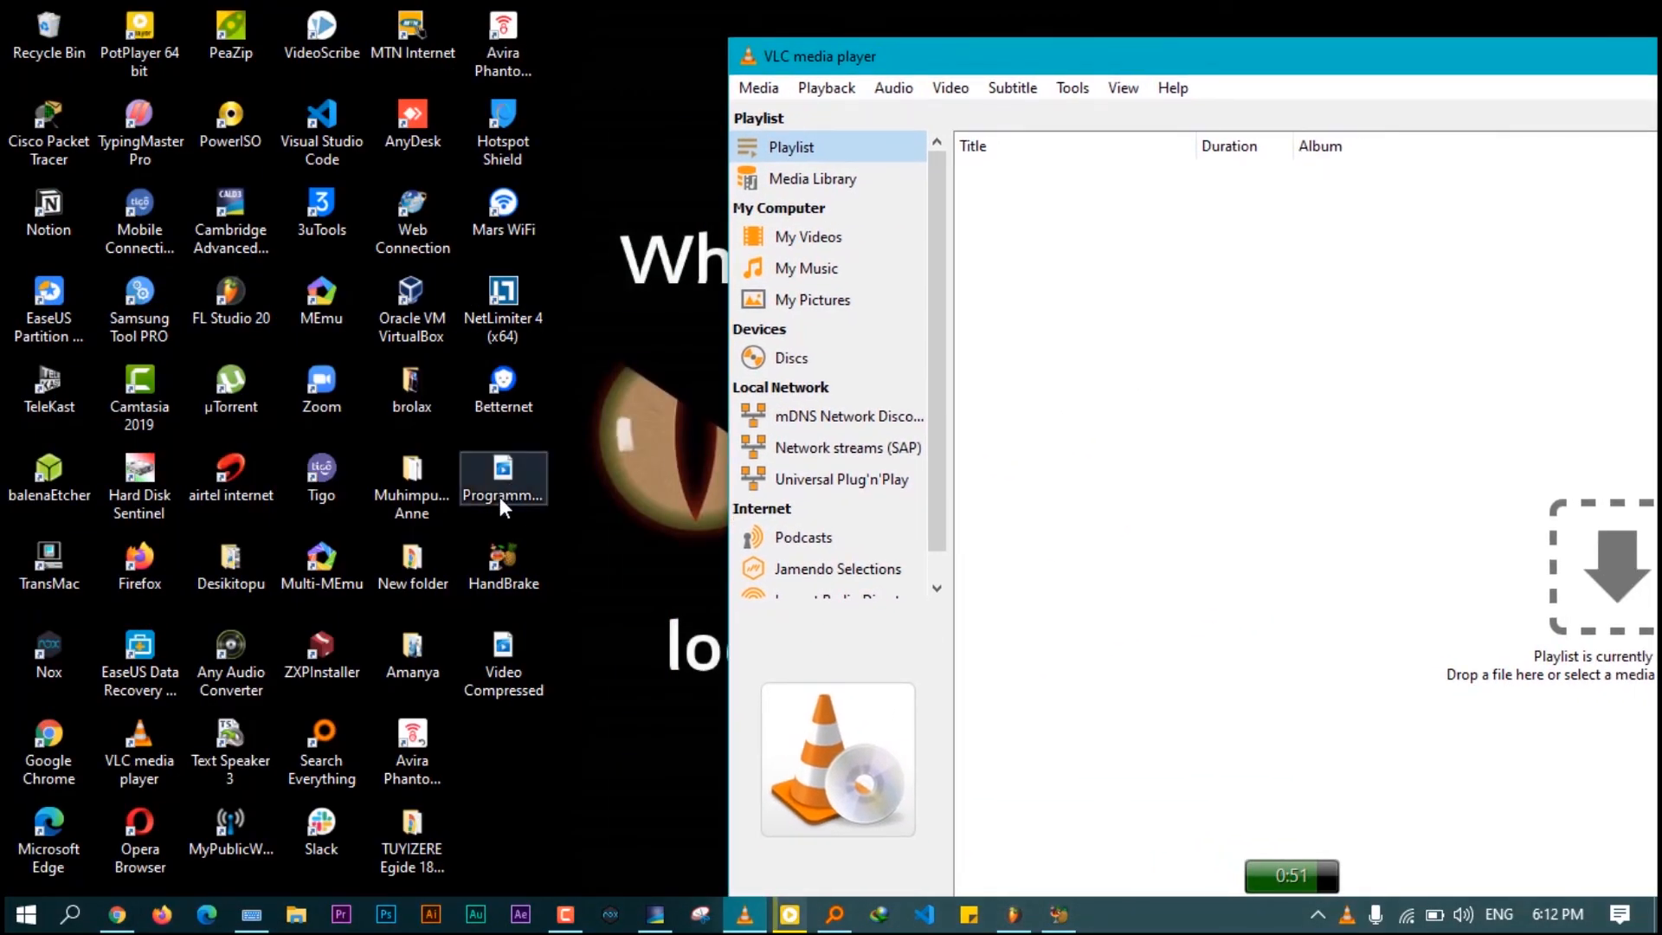
{"action": "left_click_drag", "start_coordinate": [476, 480], "coordinate": [1247, 424]}
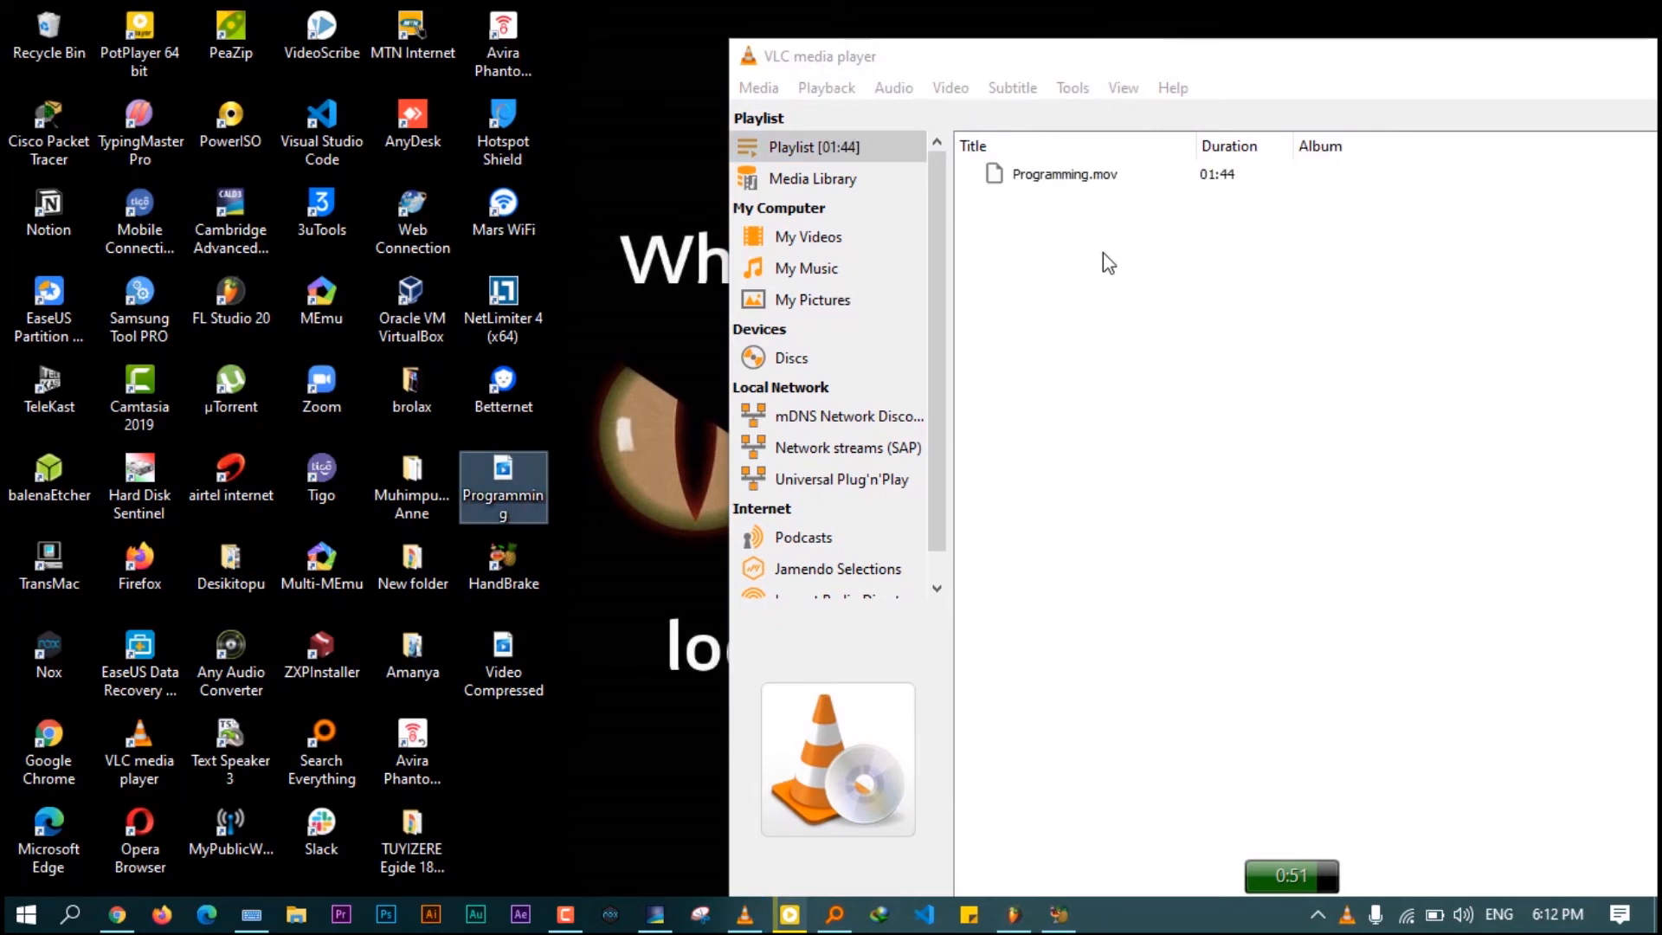
{"action": "double_click", "coordinate": [1076, 183]}
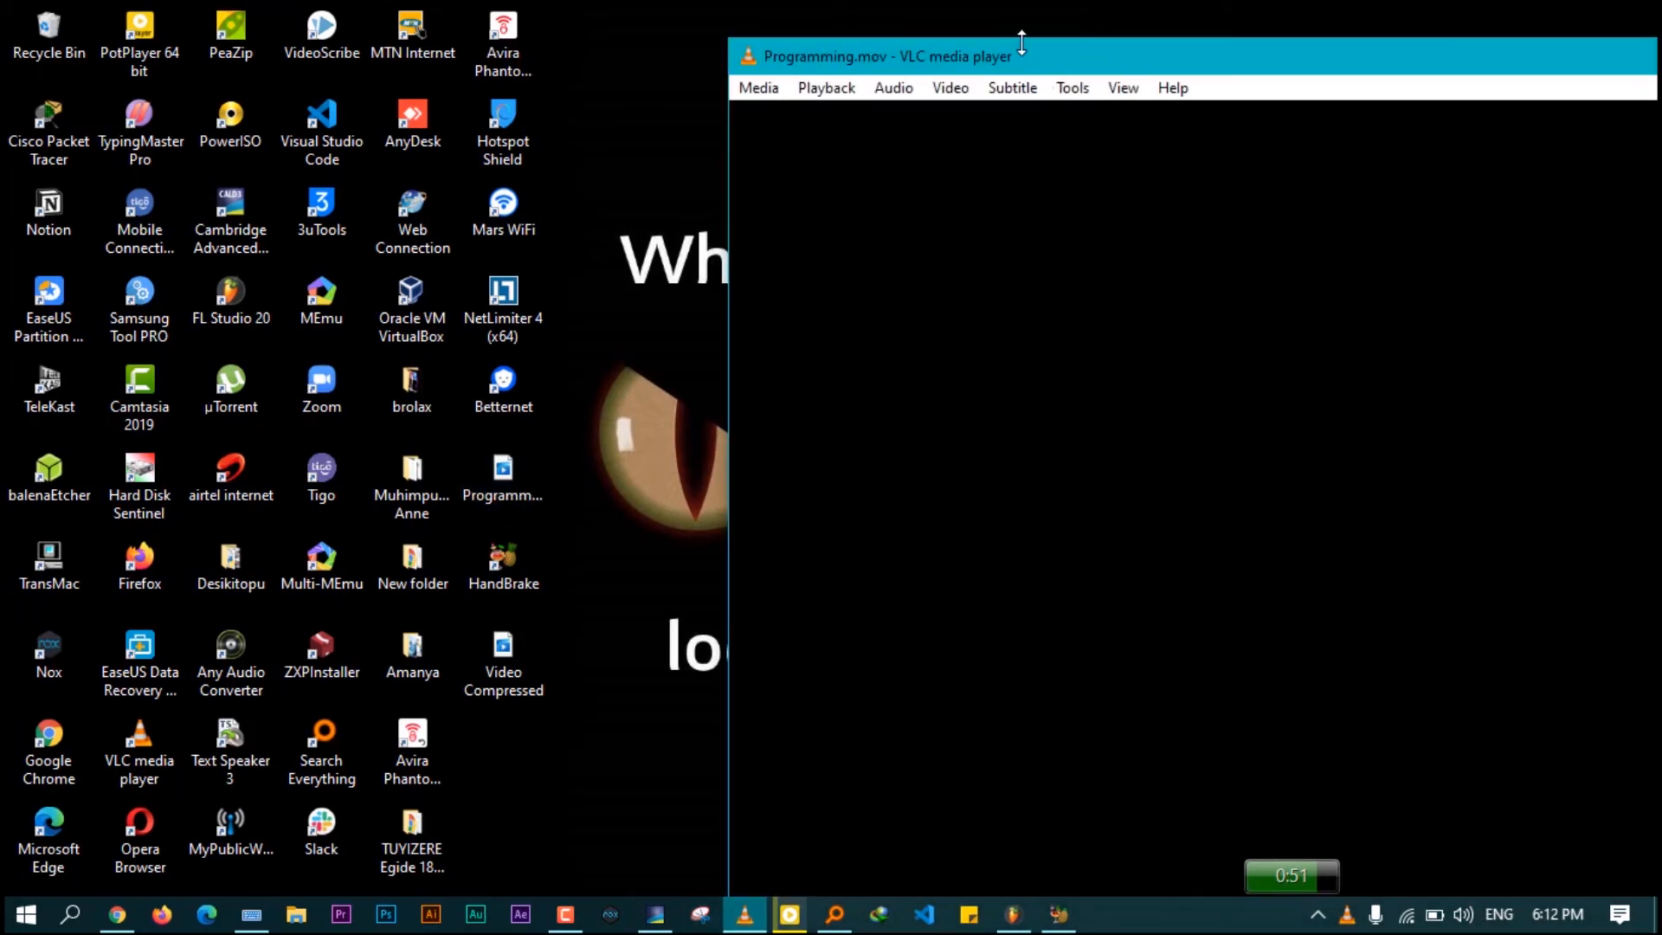
Maximize the player, lower its volume to 45% and view the Programming video paused at about 0:32
{"action": "double_click", "coordinate": [1022, 52]}
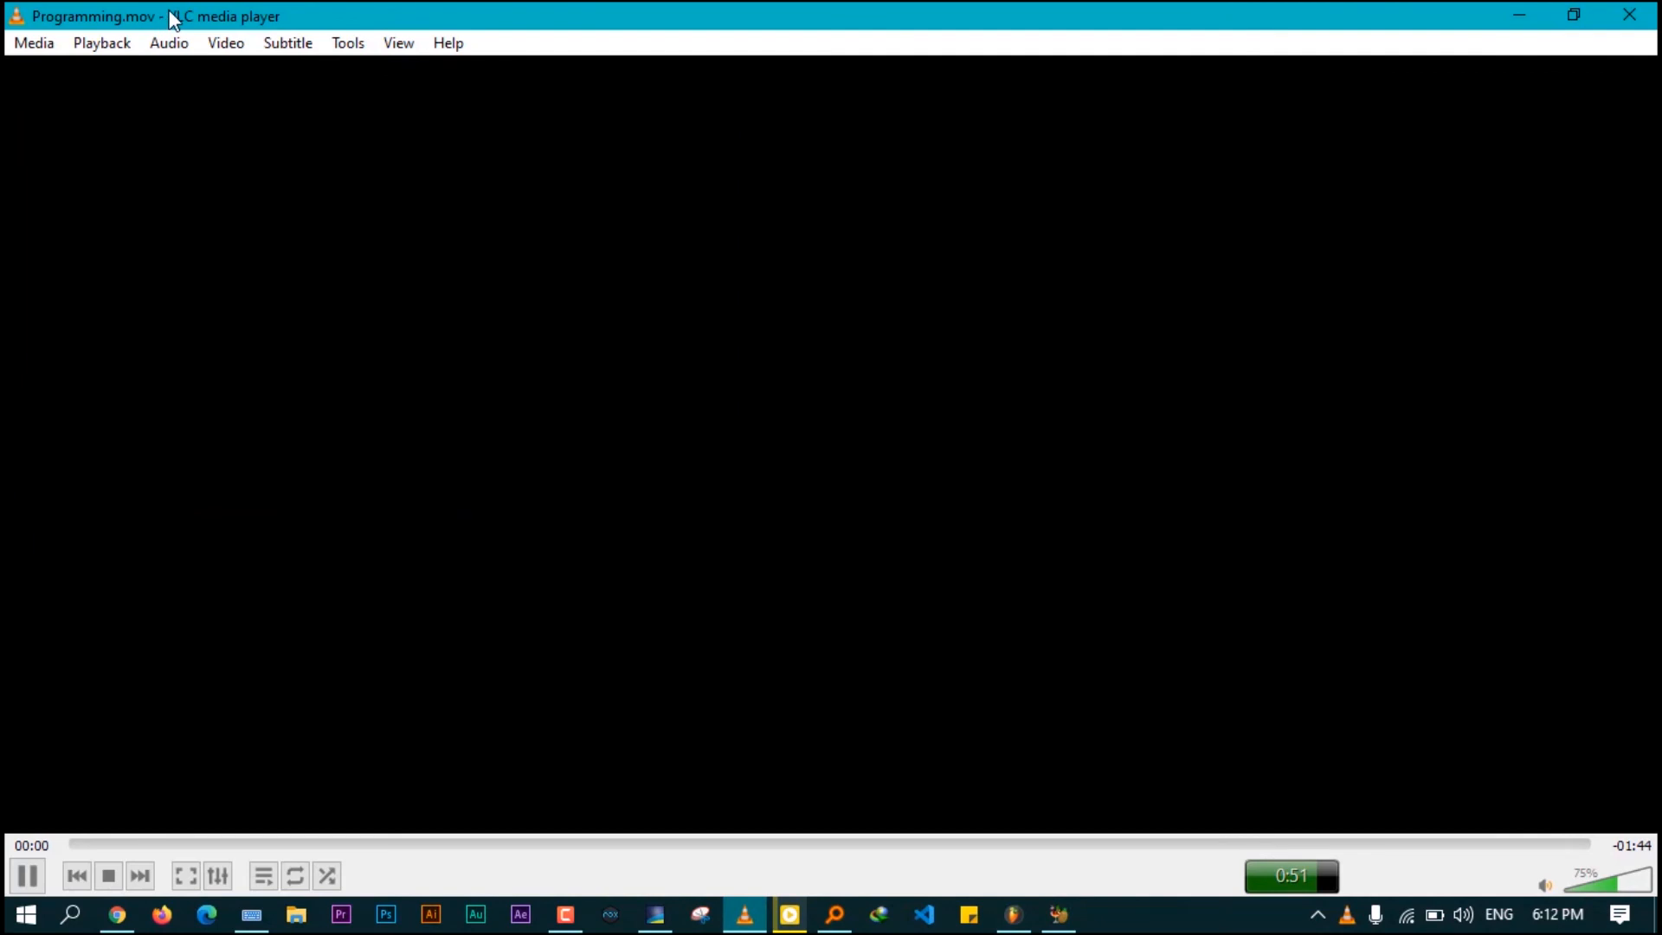
{"action": "double_click", "coordinate": [171, 14]}
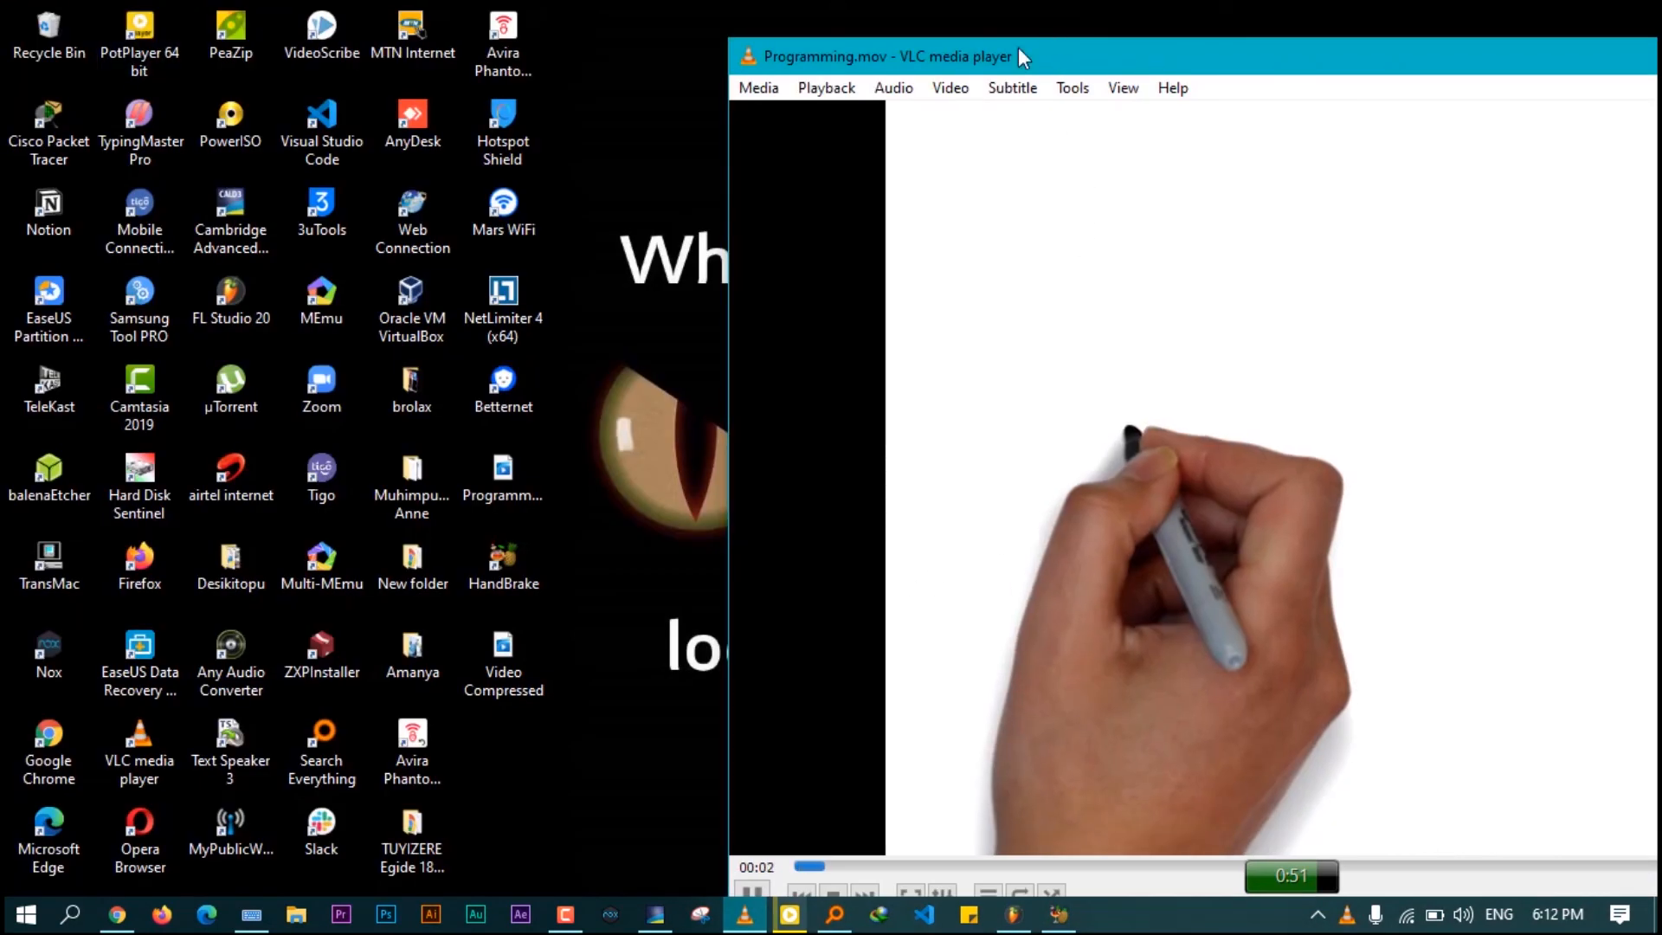
{"action": "double_click", "coordinate": [1058, 55]}
{"action": "scroll", "coordinate": [613, 724], "scroll_direction": "up", "scroll_amount": 6}
{"action": "left_click", "coordinate": [495, 844]}
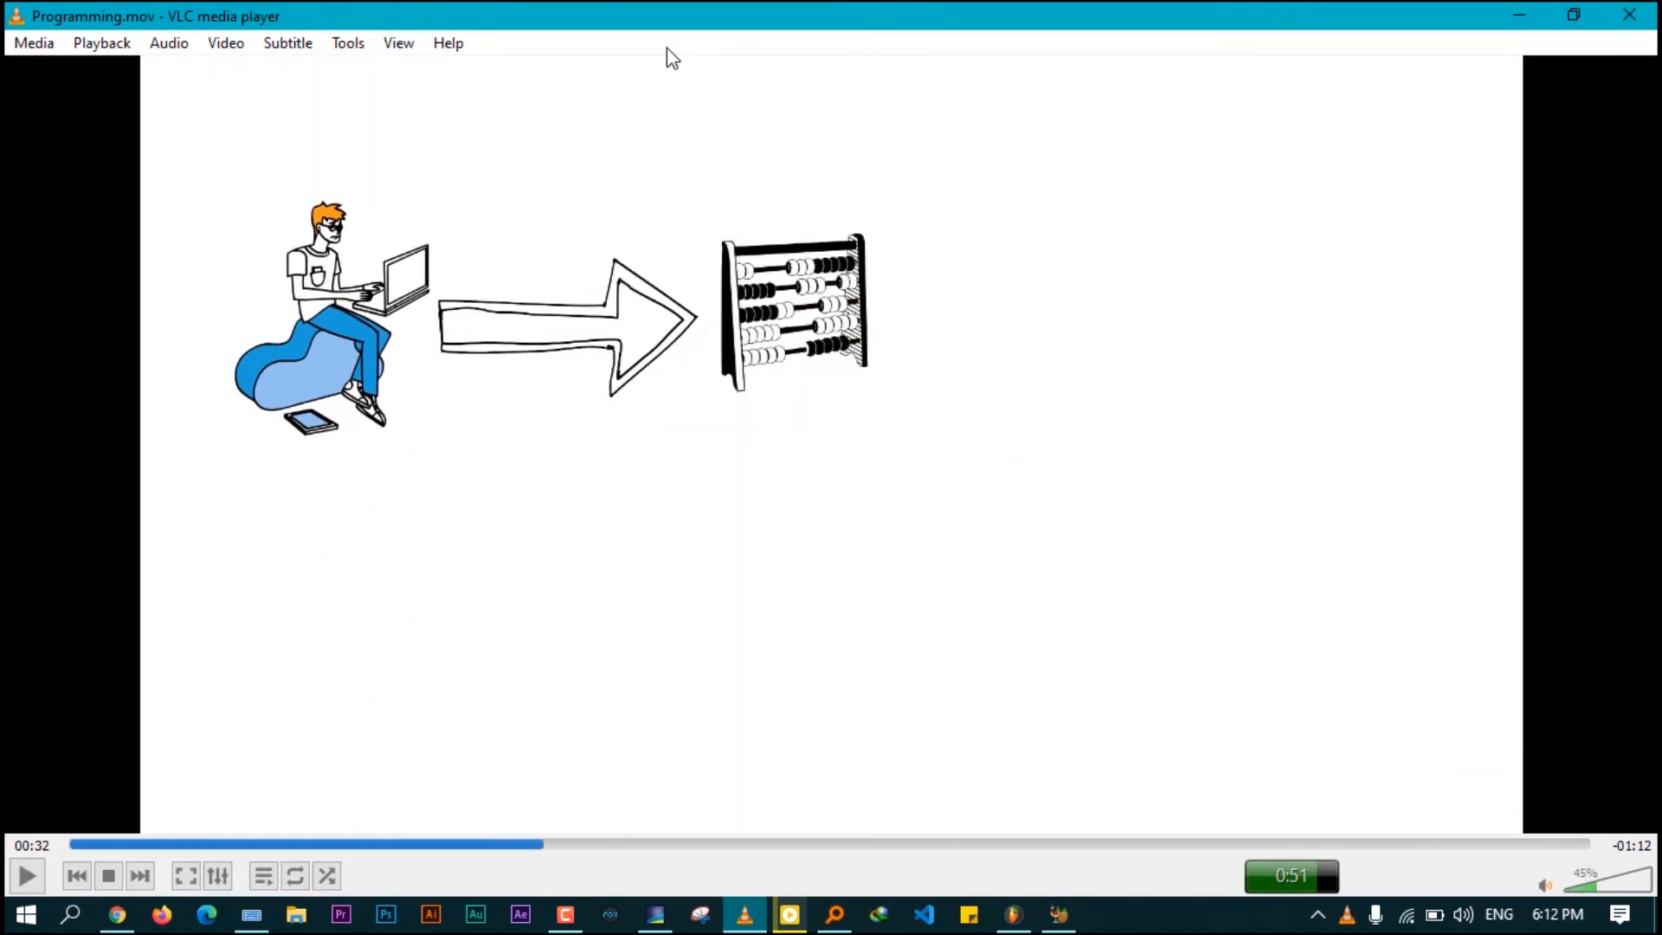
Load Video Compressed from the desktop into VLC, maximize the player and pause the video near its start
{"action": "left_click_drag", "start_coordinate": [716, 17], "coordinate": [1244, 52]}
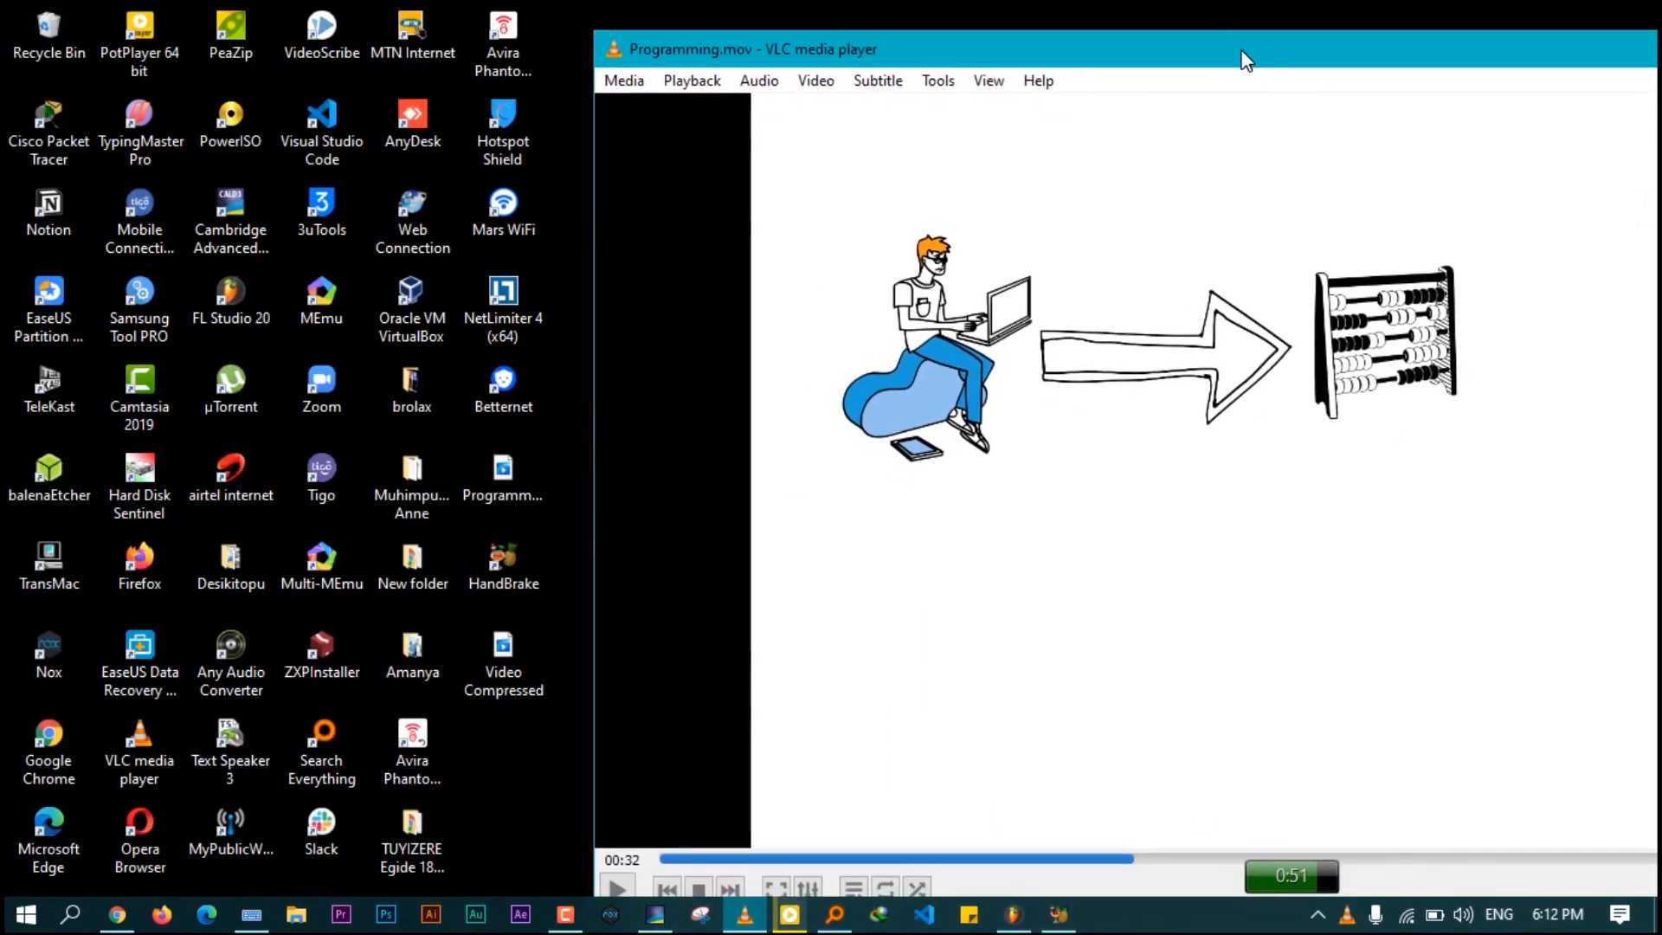
{"action": "left_click_drag", "start_coordinate": [489, 677], "coordinate": [985, 544]}
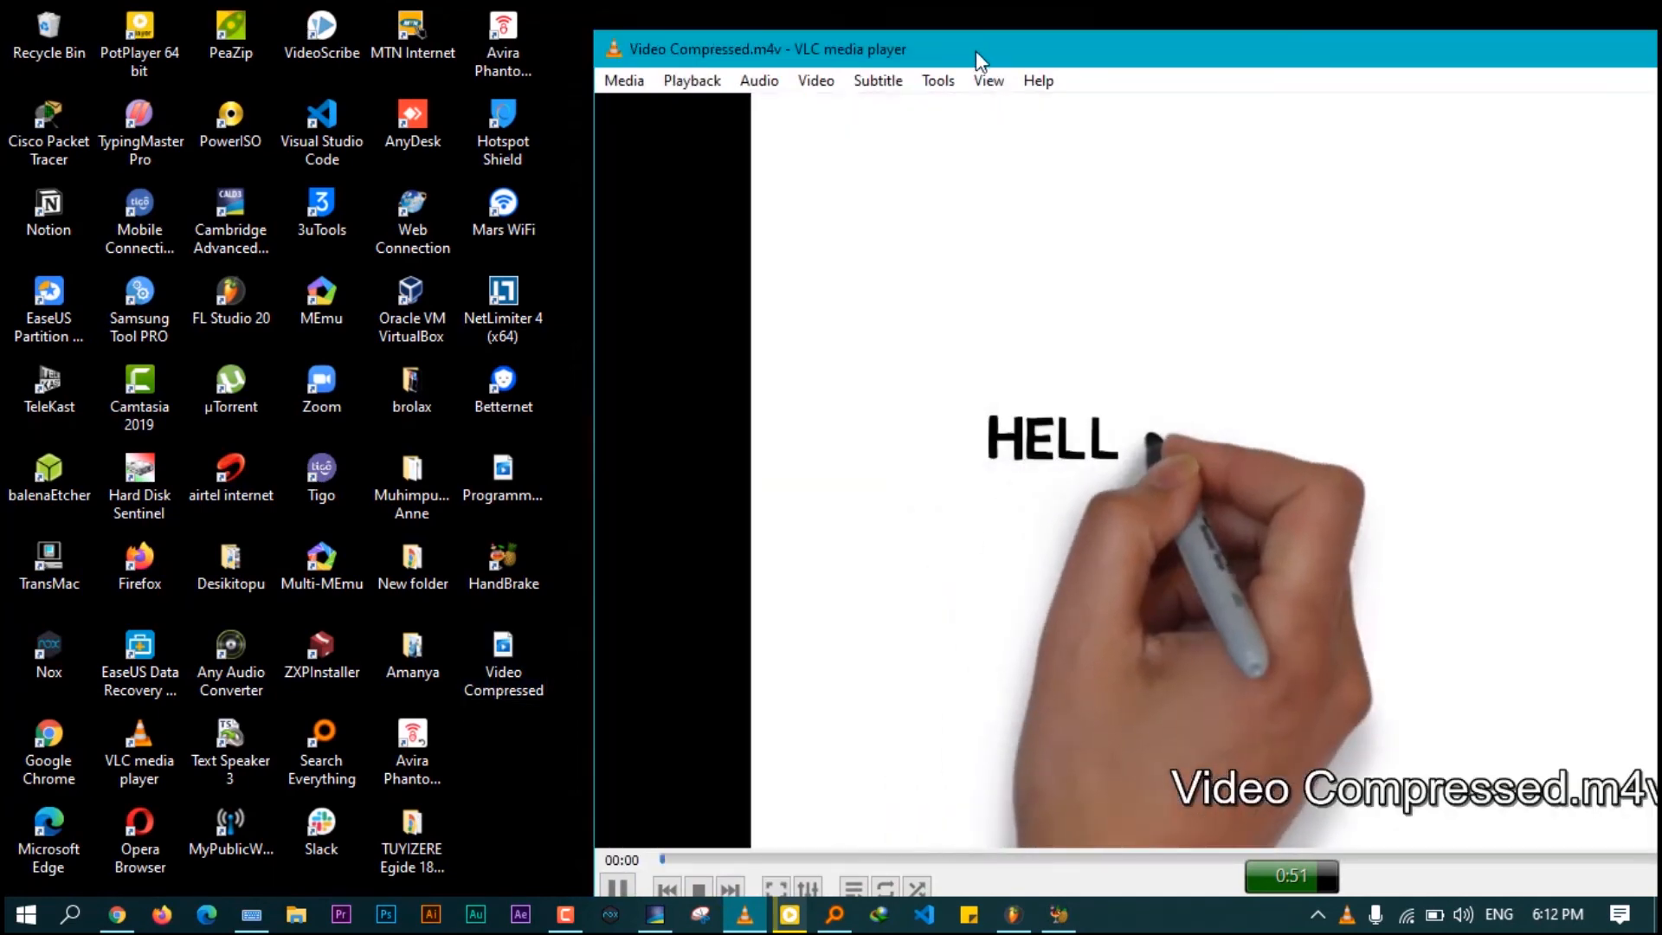
{"action": "double_click", "coordinate": [975, 50]}
{"action": "key", "text": "space"}
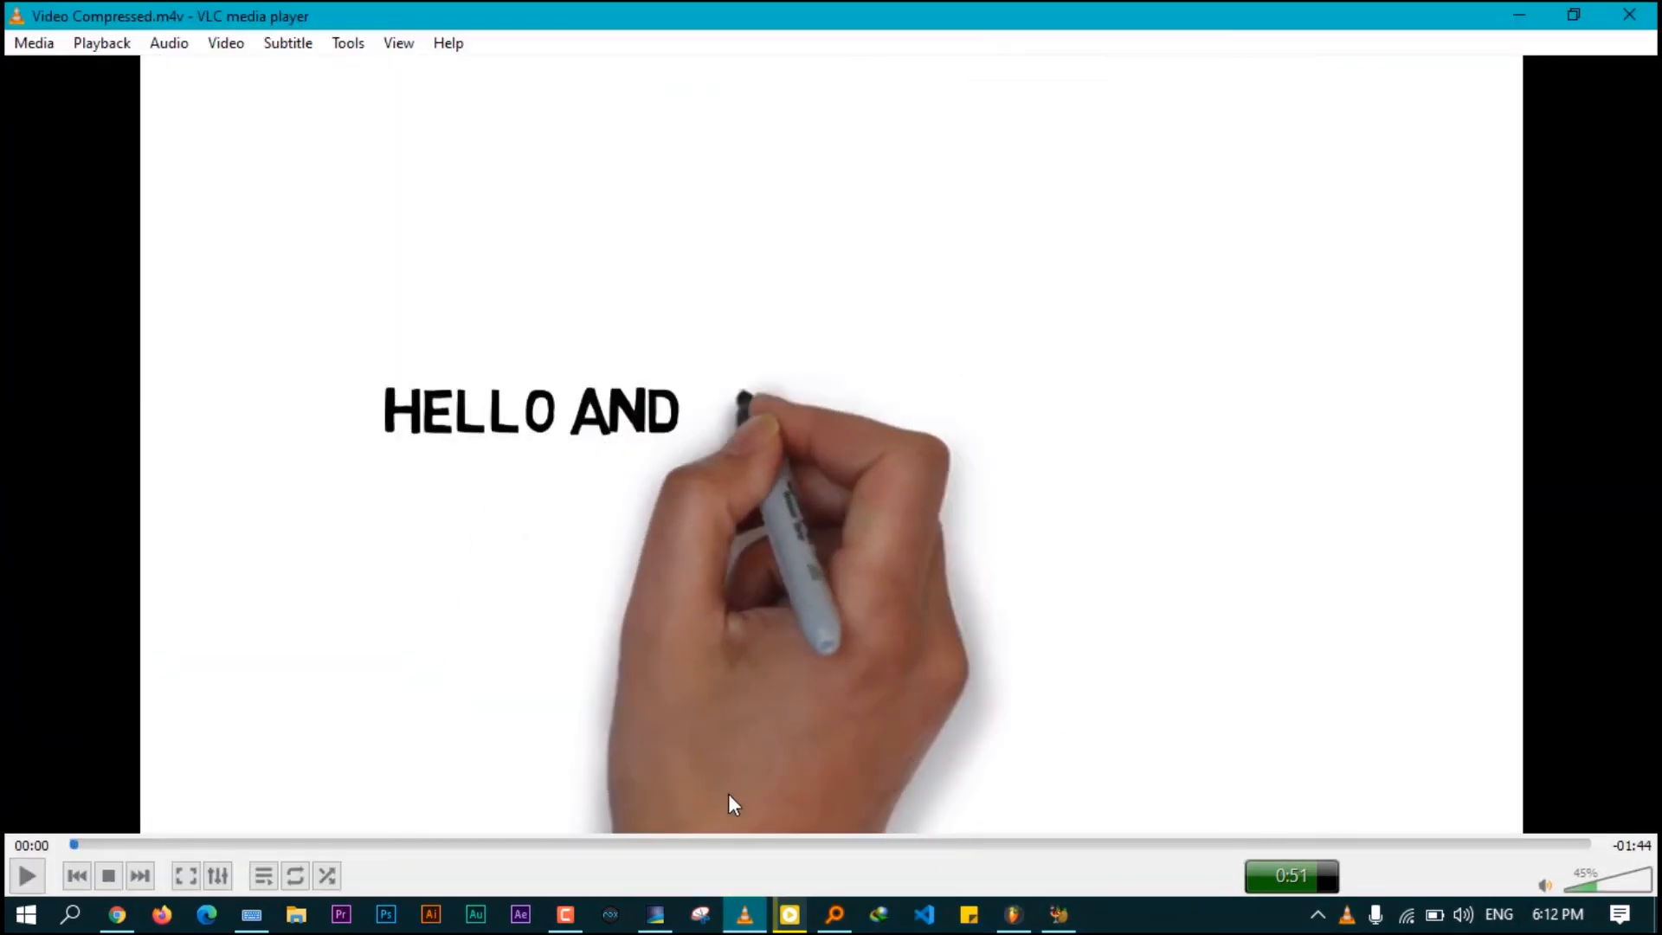
View the Video Compressed file in full screen, skipping ahead and pausing it at about 0:33
{"action": "double_click", "coordinate": [783, 447]}
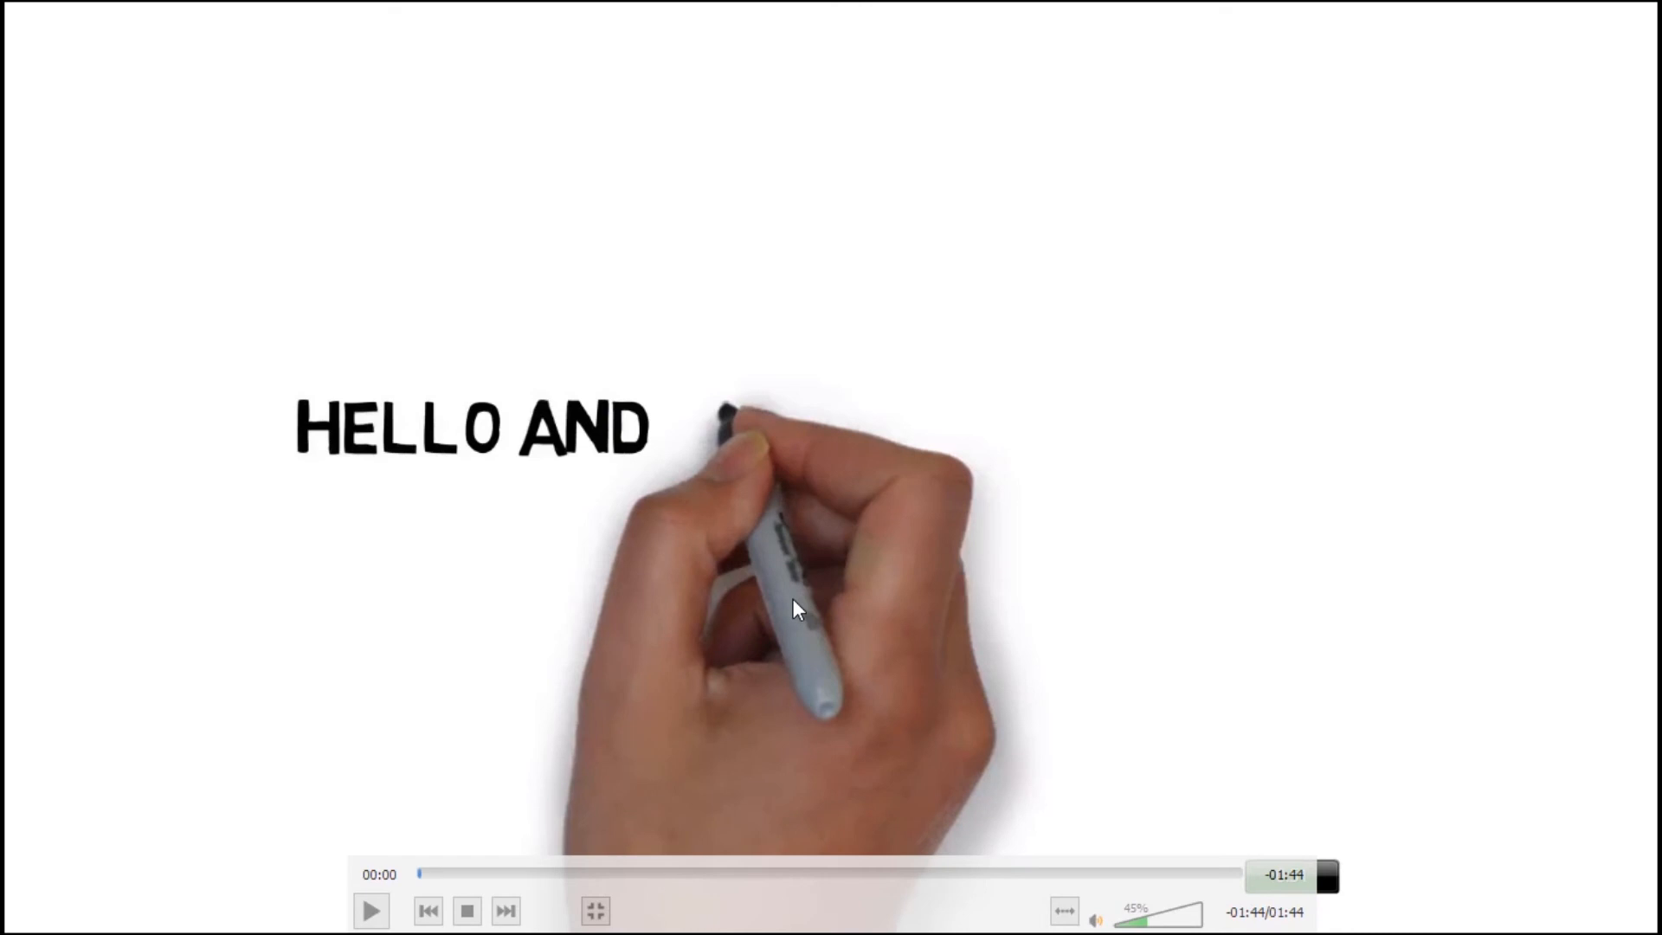
{"action": "key", "text": "space"}
{"action": "left_click", "coordinate": [660, 874]}
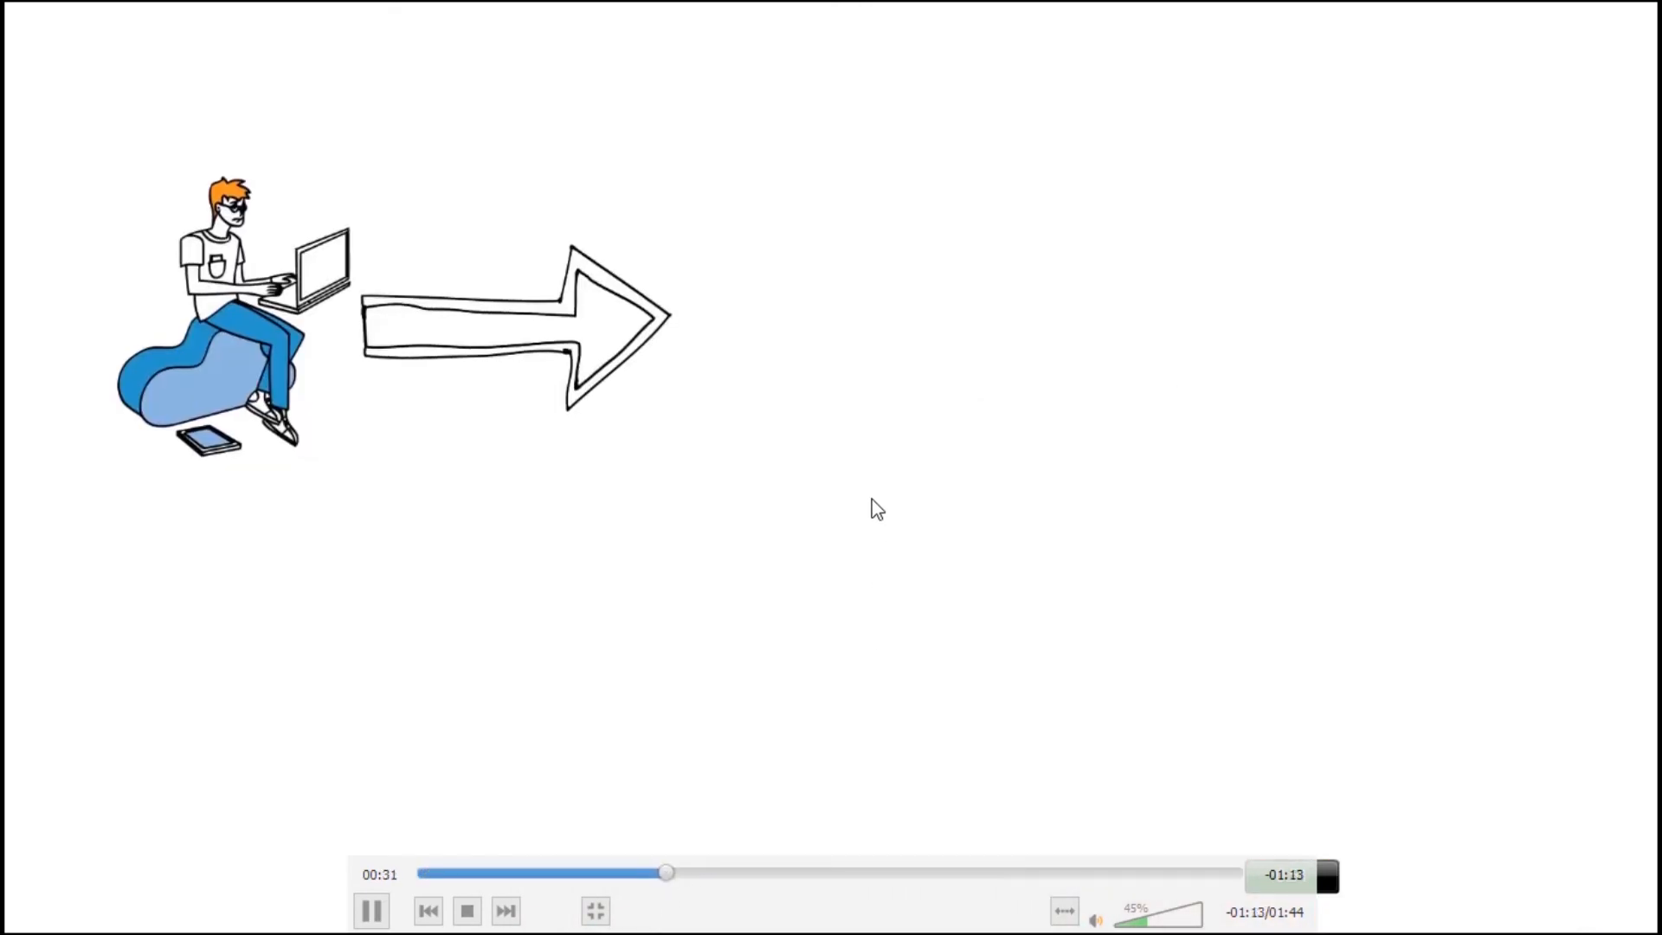
{"action": "key", "text": "space"}
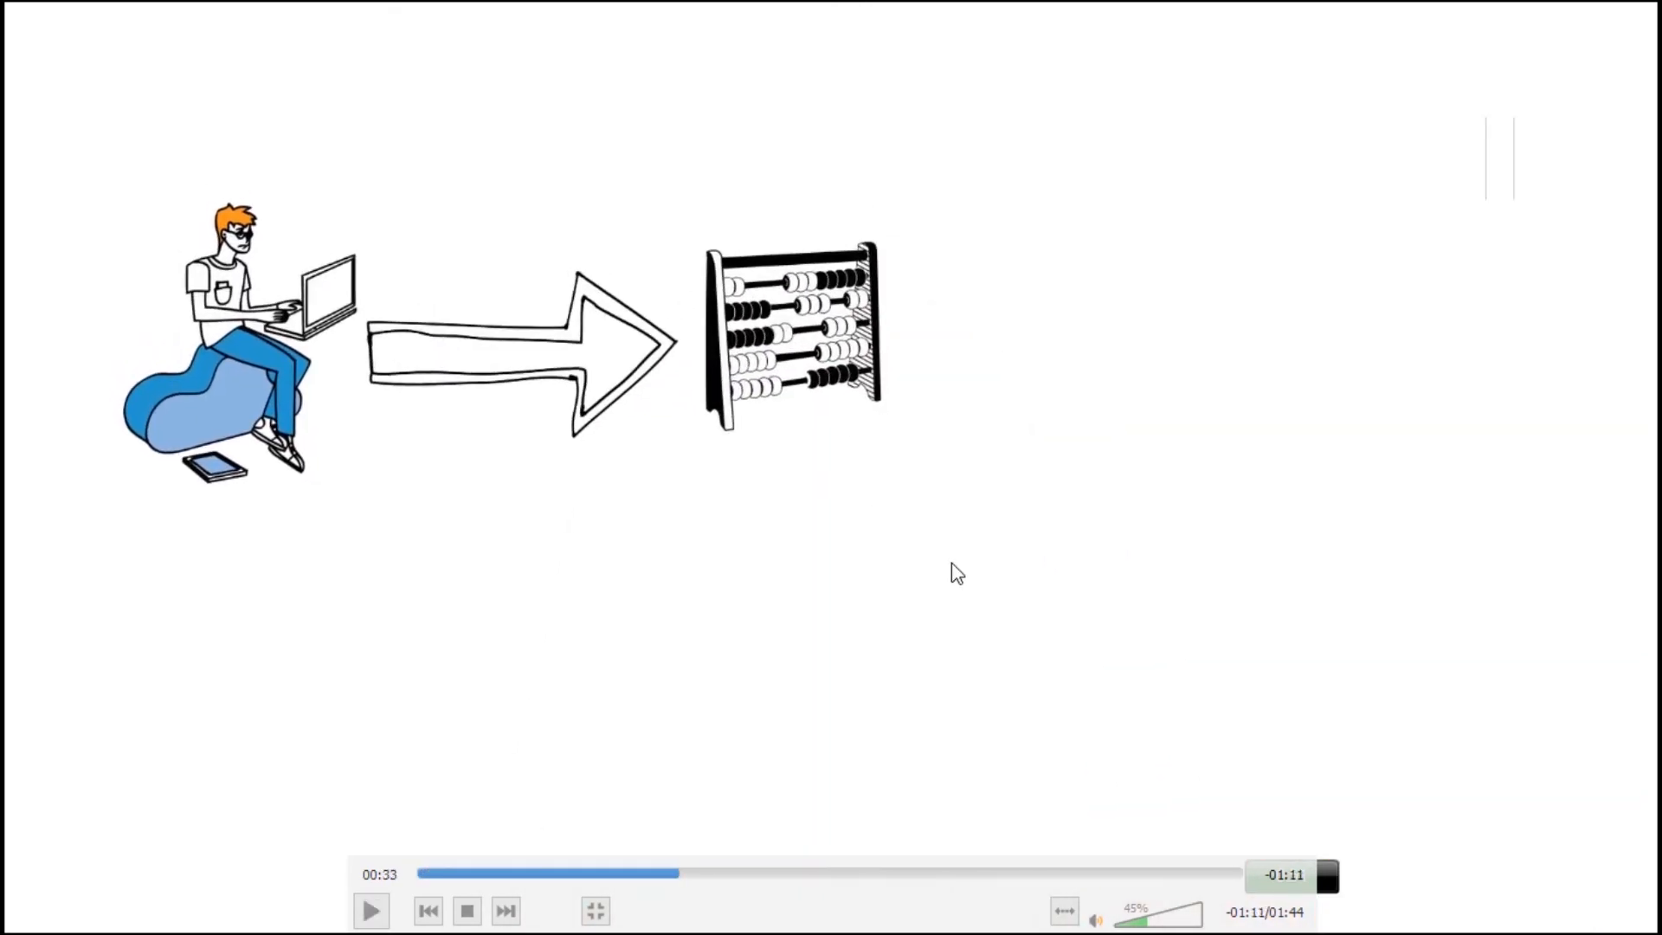
Leave full screen, shrink the VLC window and reposition it so that it fits entirely on the desktop
{"action": "double_click", "coordinate": [950, 568]}
{"action": "left_click_drag", "start_coordinate": [184, 14], "coordinate": [579, 116]}
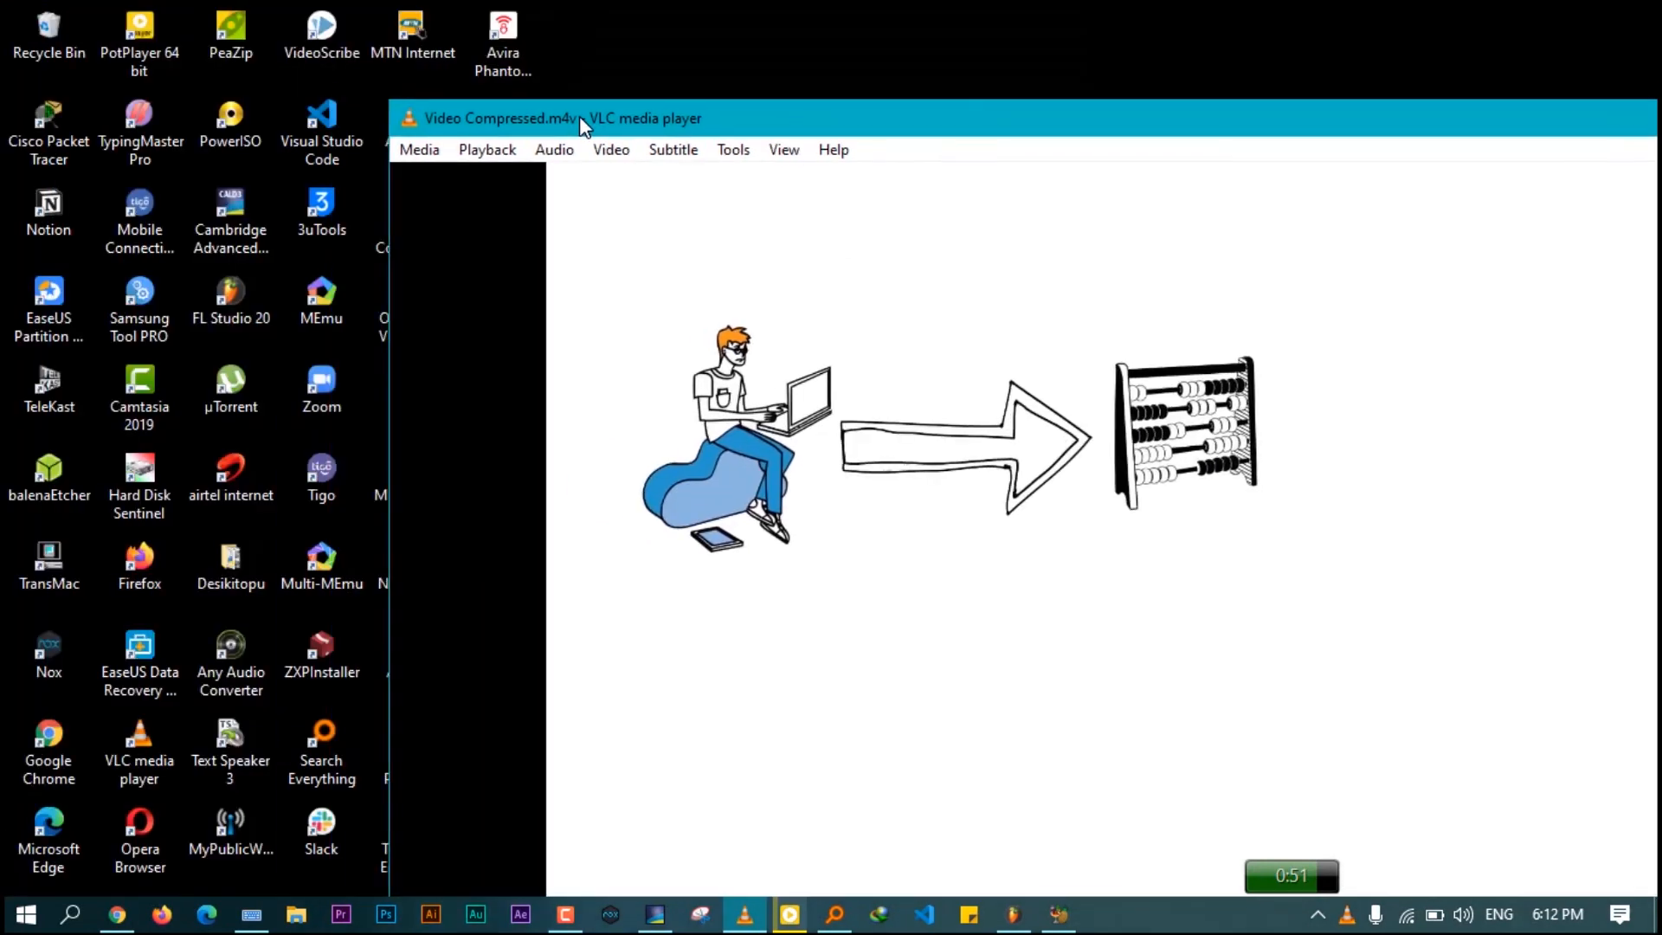
{"action": "left_click_drag", "start_coordinate": [389, 101], "coordinate": [1026, 368]}
{"action": "left_click_drag", "start_coordinate": [1169, 388], "coordinate": [368, 119]}
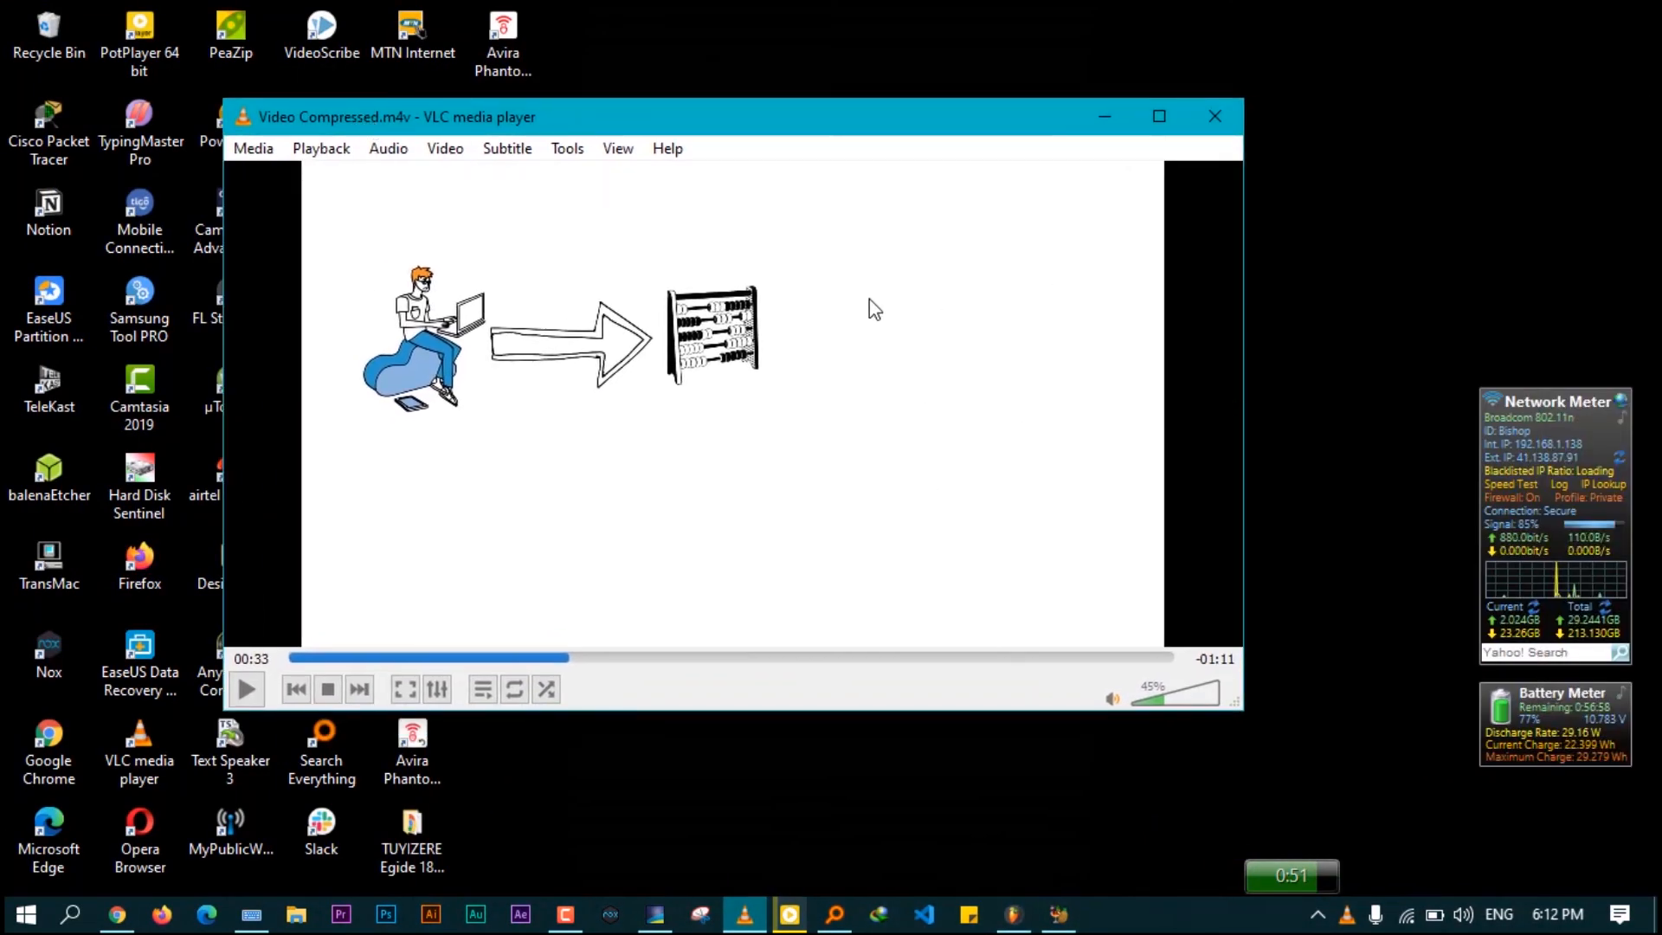